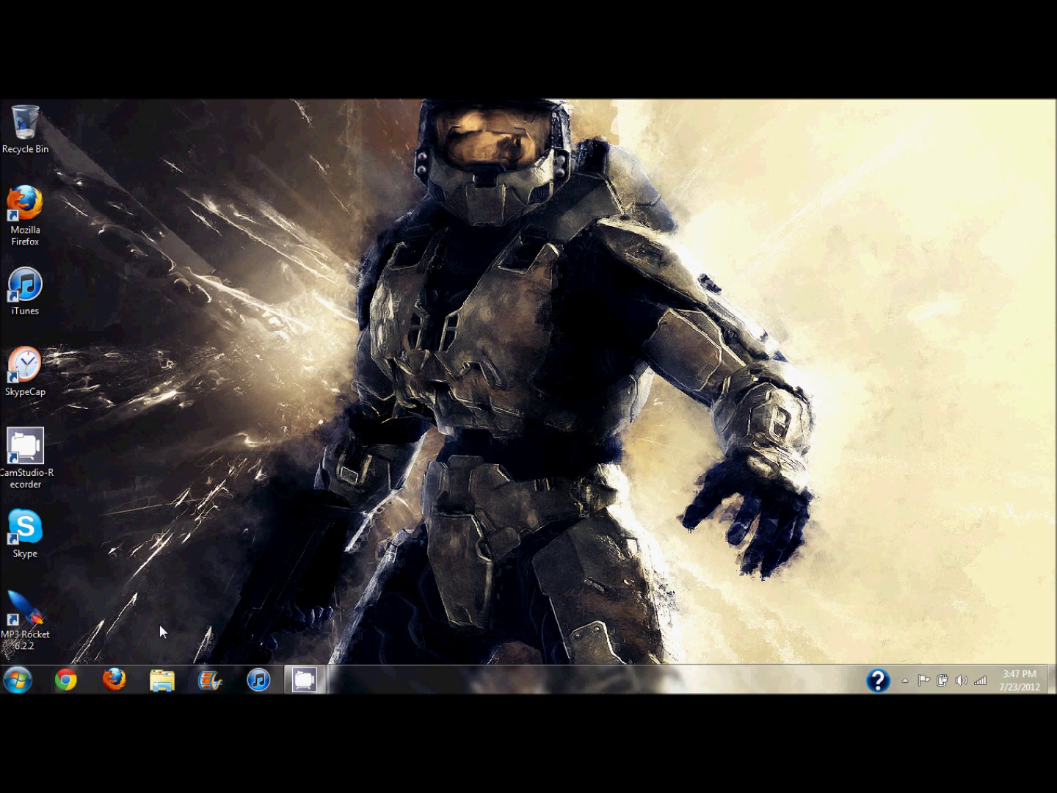
- Open Chrome in a maximized window and search Google for "7zip"
left_click(64, 681)
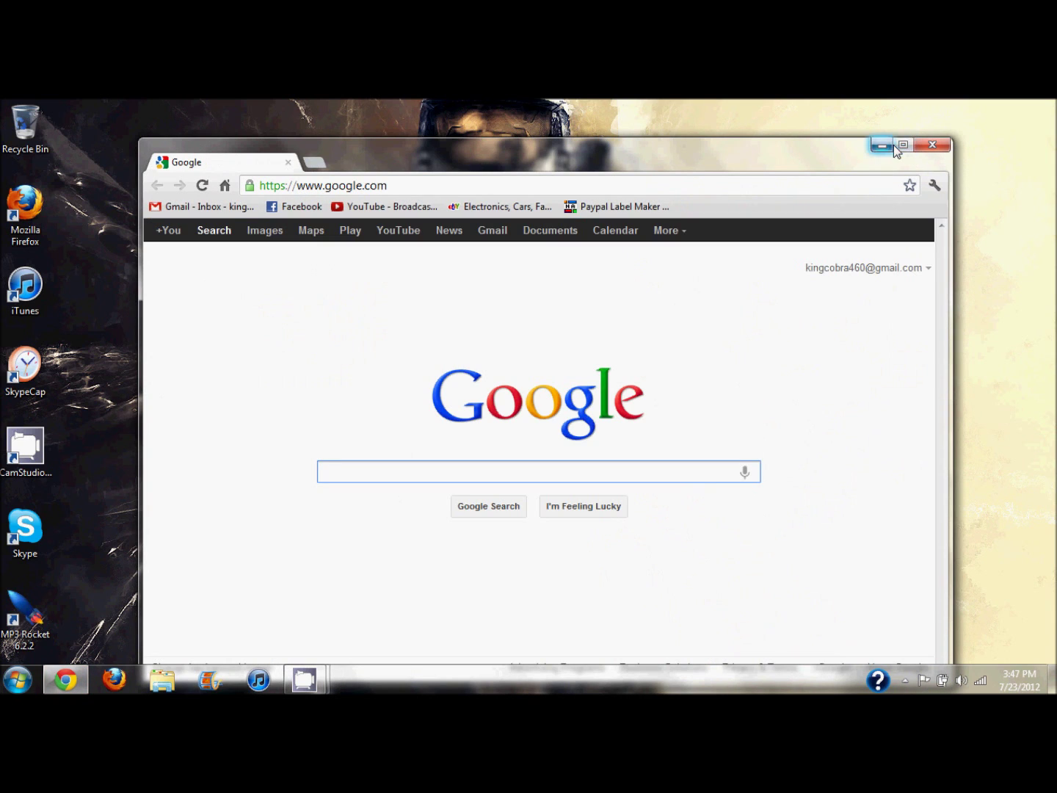
left_click(899, 144)
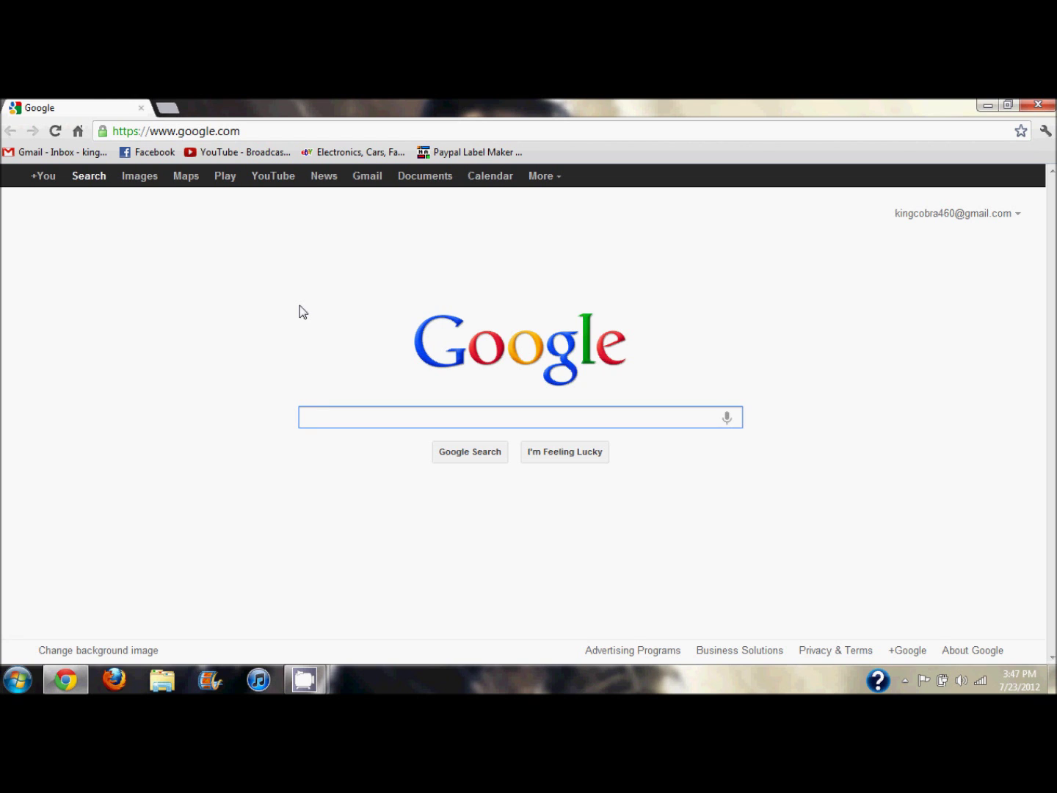
type("7zip")
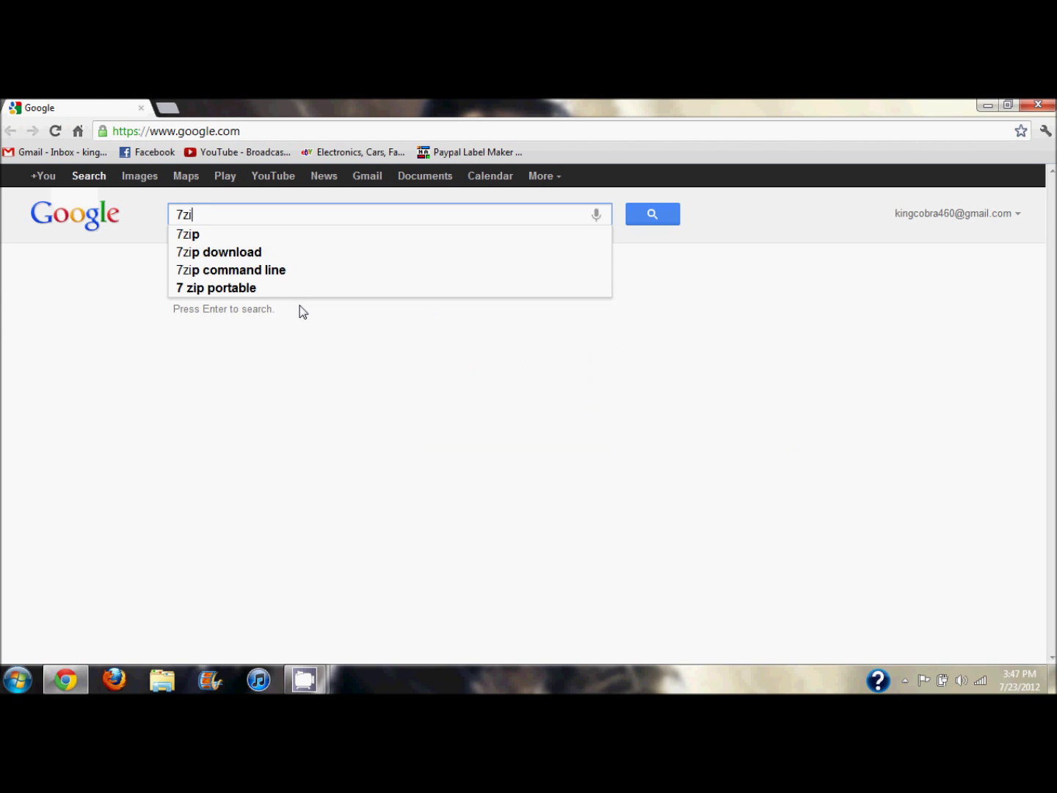
key("Return")
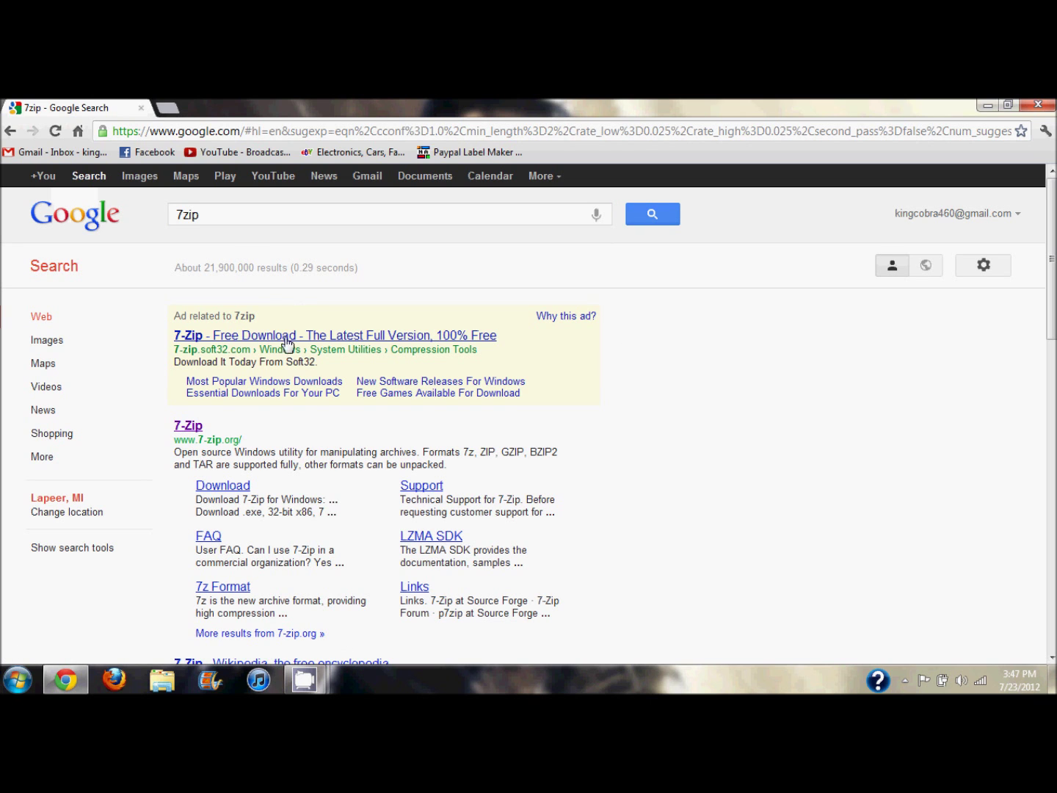
- Download the 64-bit .msi installer from the official 7-Zip website and run it
left_click(184, 430)
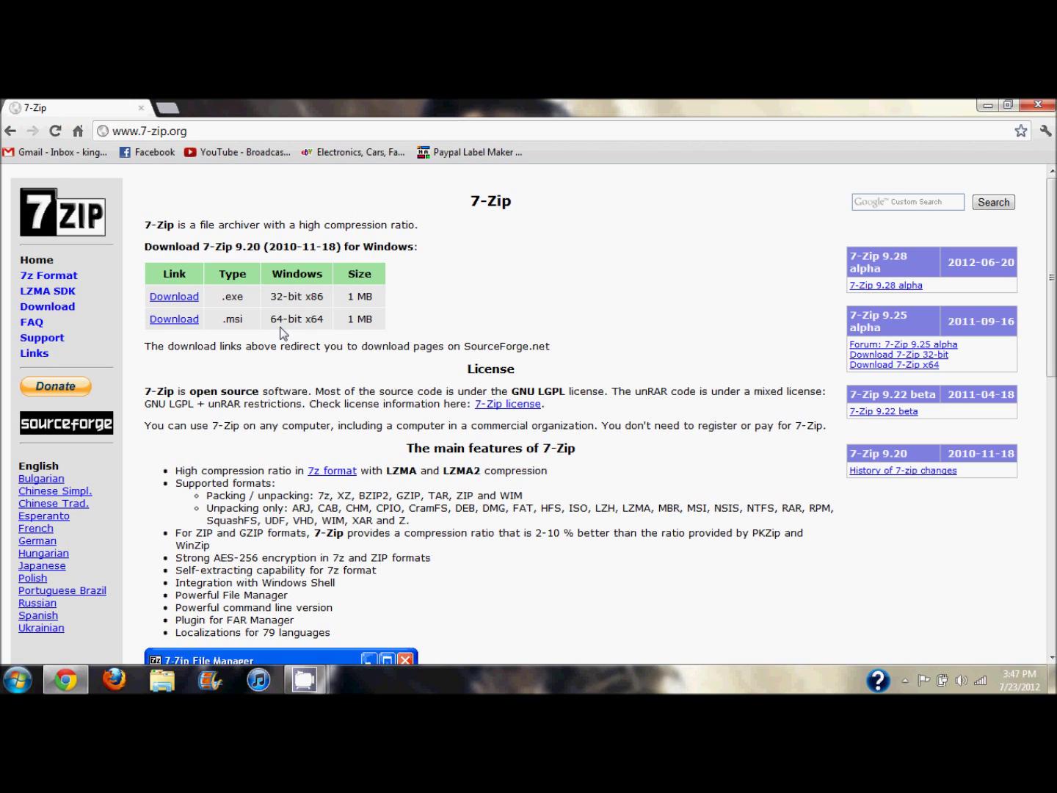
left_click(174, 320)
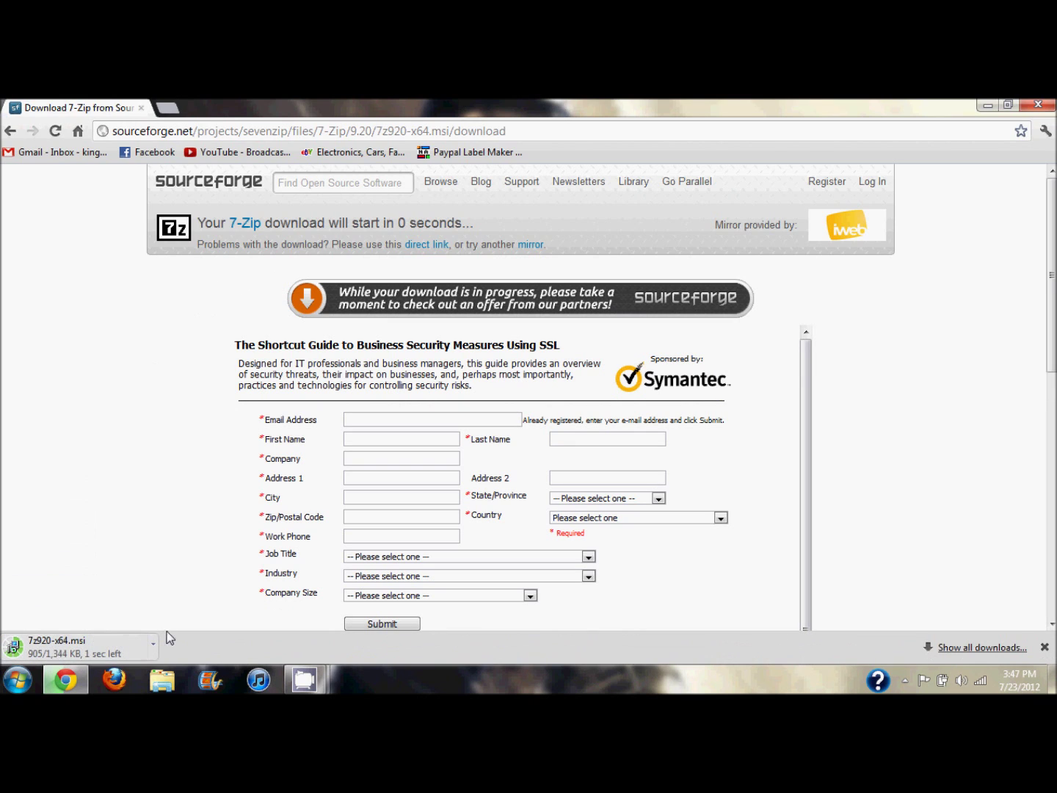
left_click(102, 650)
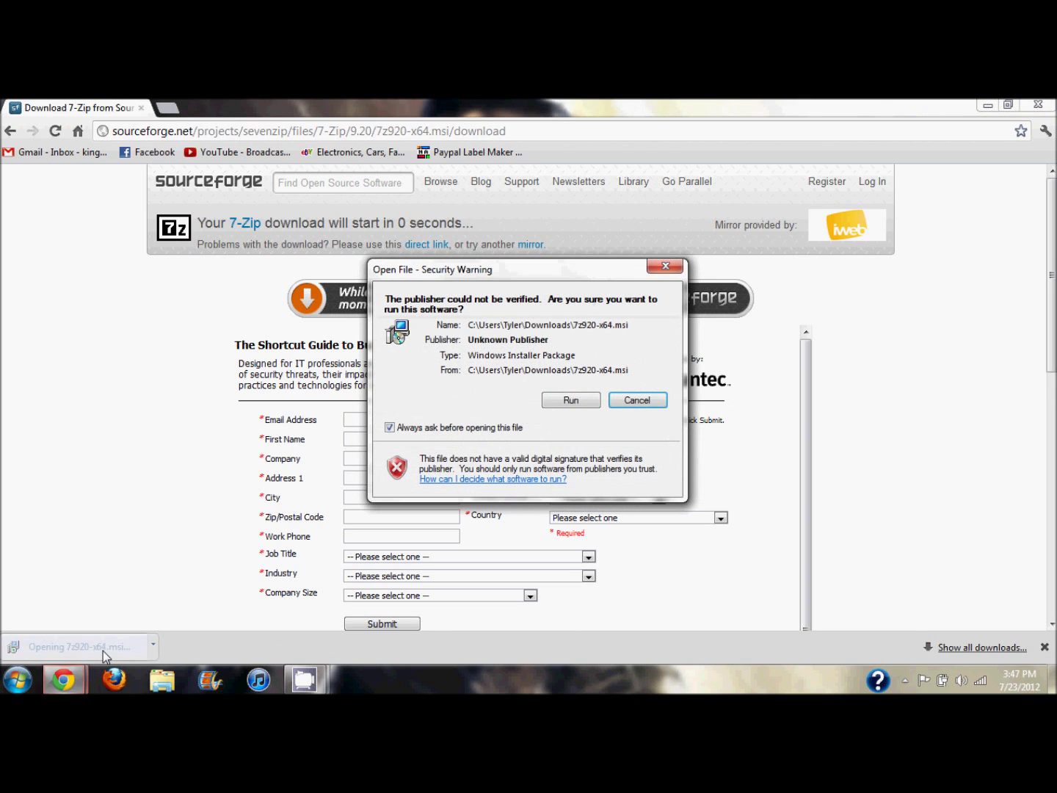
left_click(571, 400)
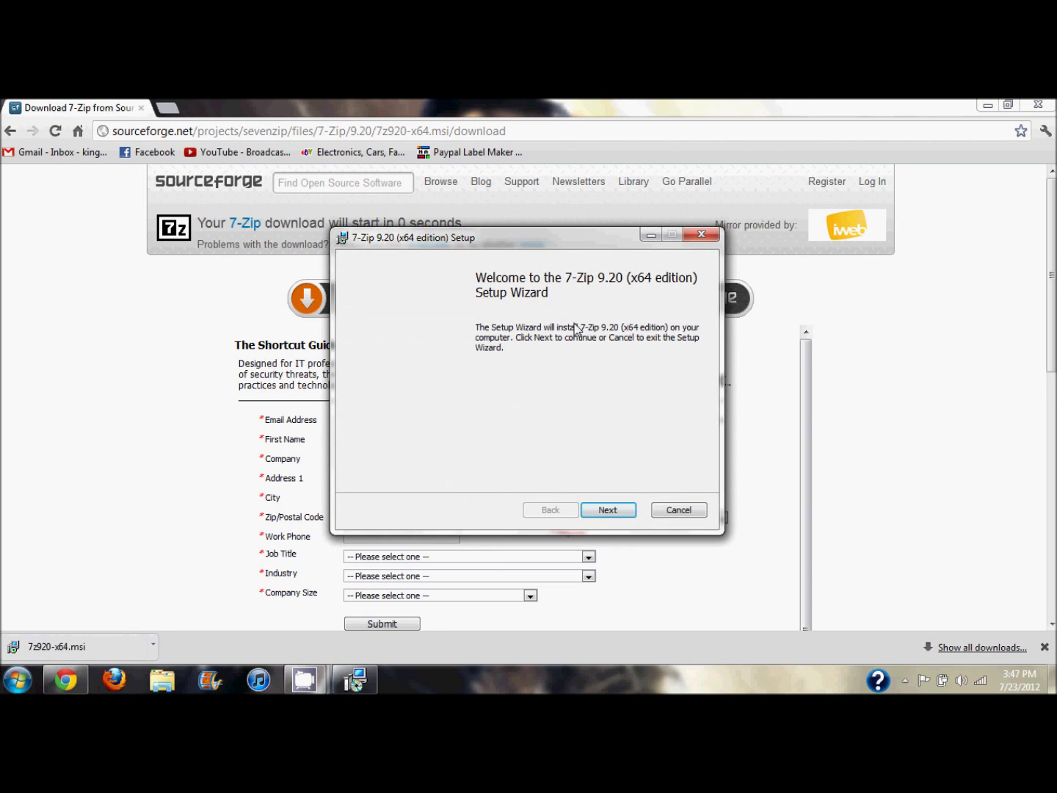
- Accept the license agreement, install 7-Zip 9.20 (x64 edition) with the default settings, and finish the setup wizard
left_click(606, 510)
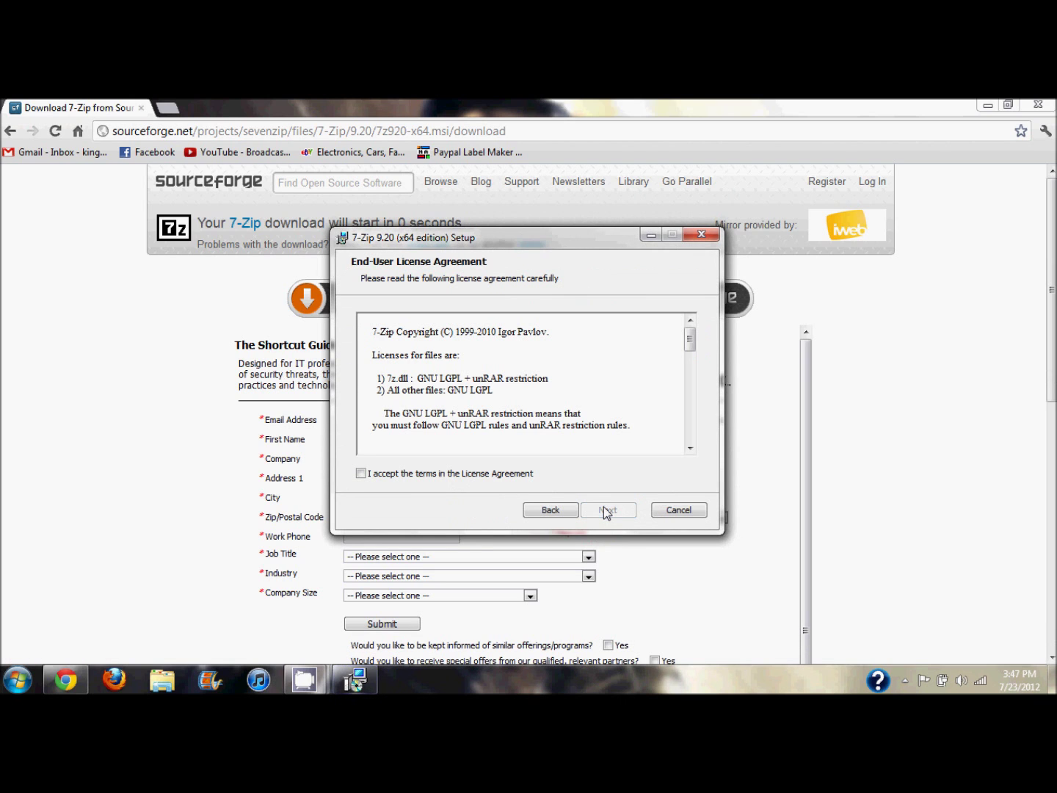
left_click(519, 474)
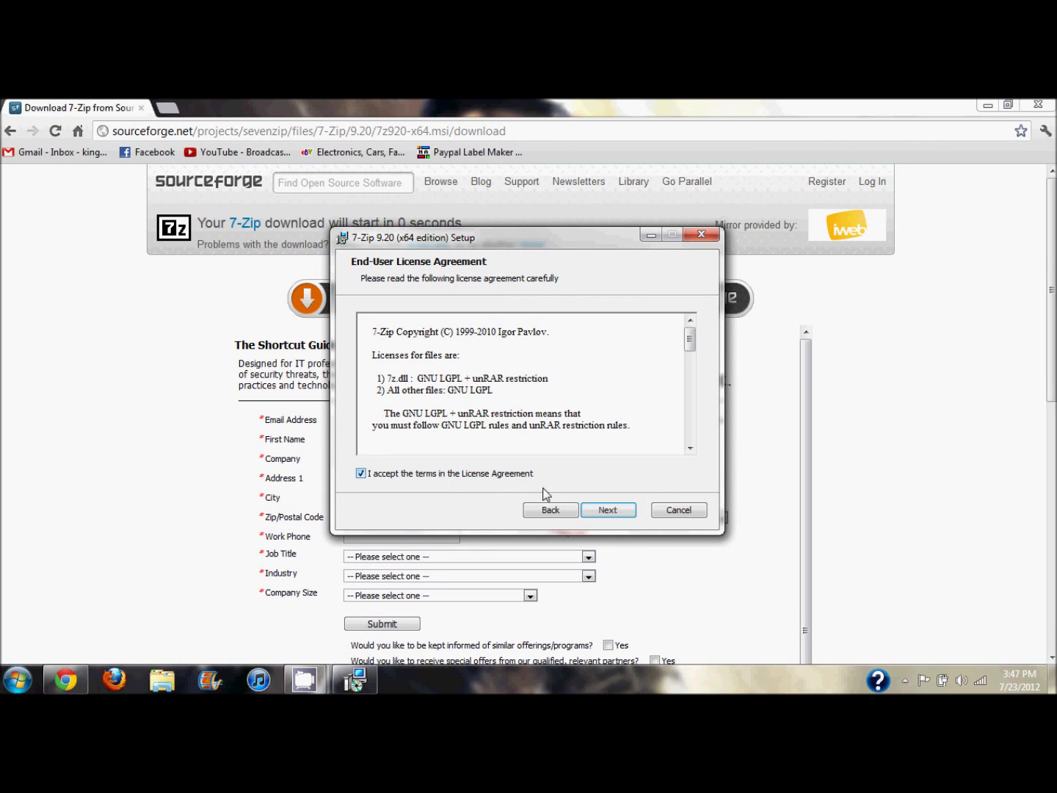
left_click(604, 513)
left_click(601, 510)
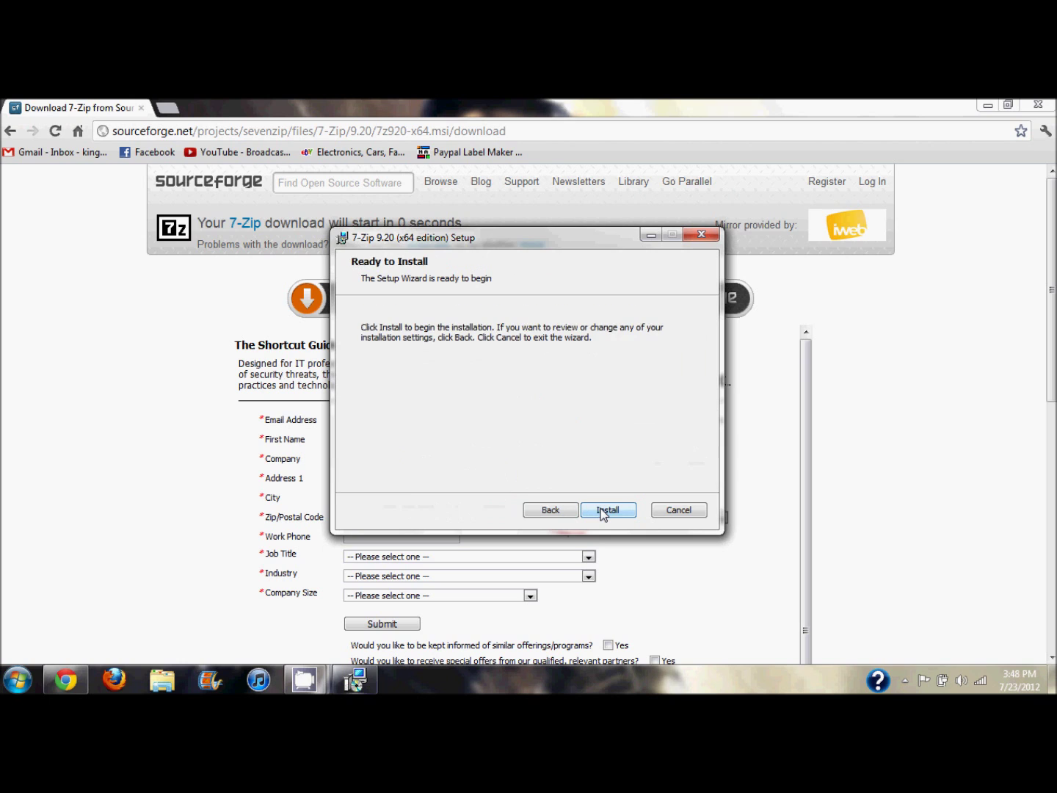
left_click(602, 510)
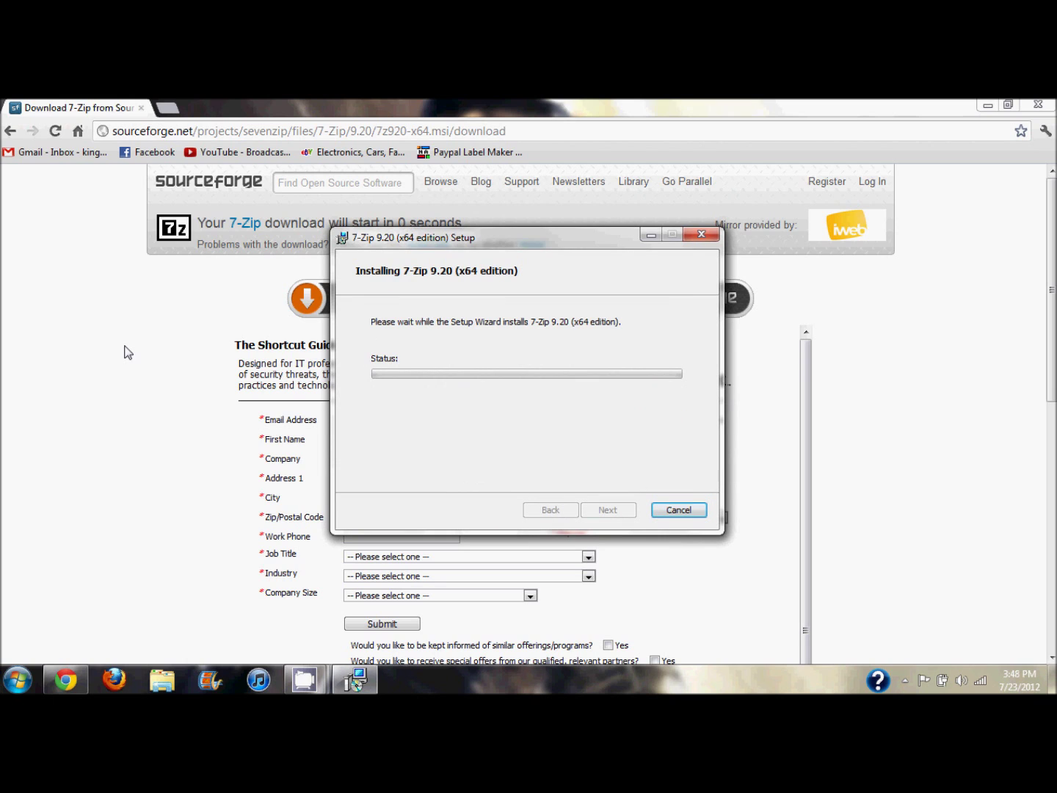
left_click(162, 355)
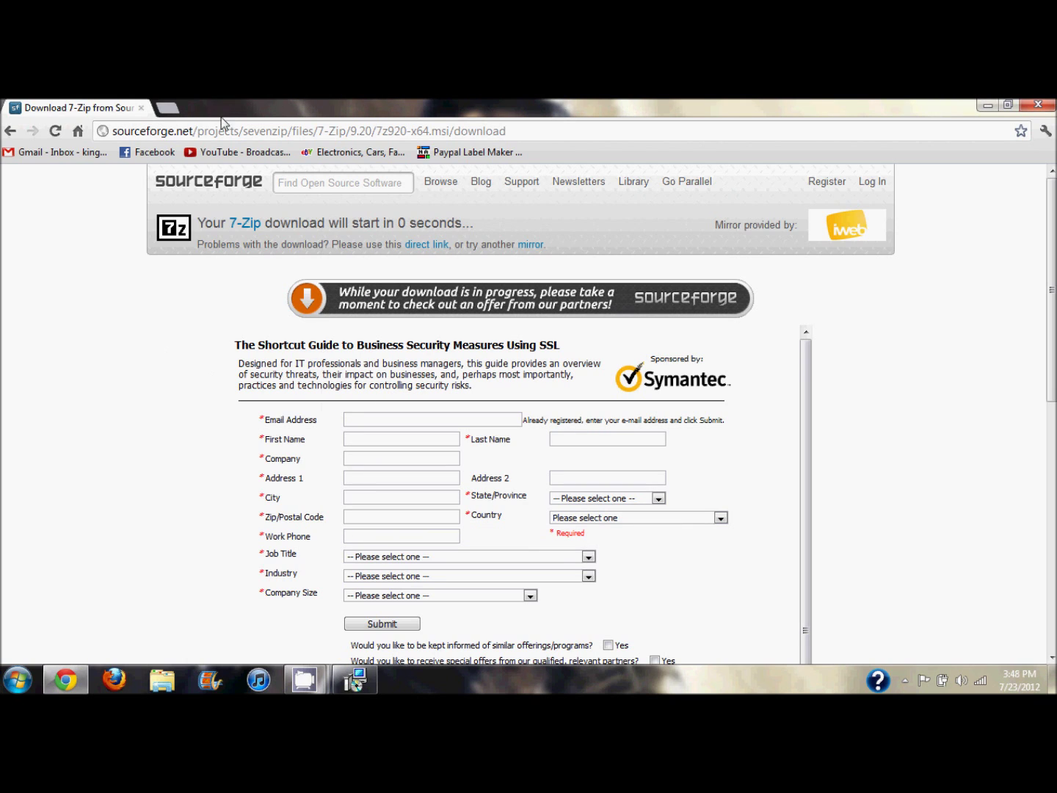
left_click(269, 130)
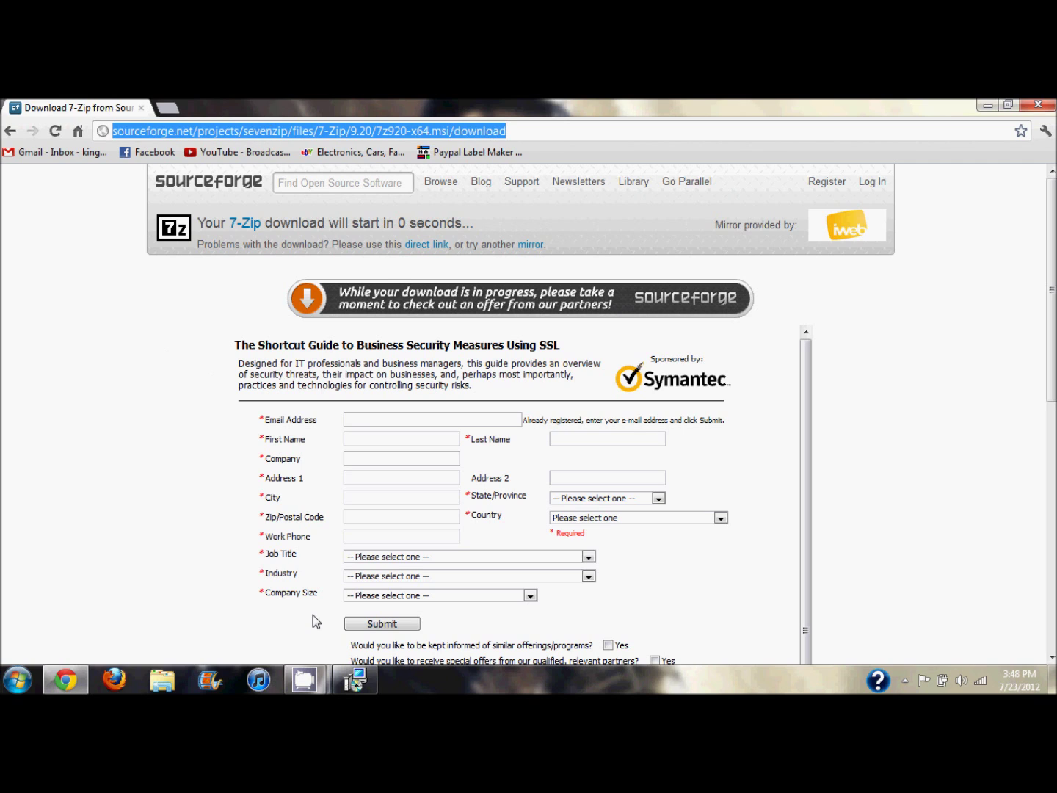
left_click(354, 682)
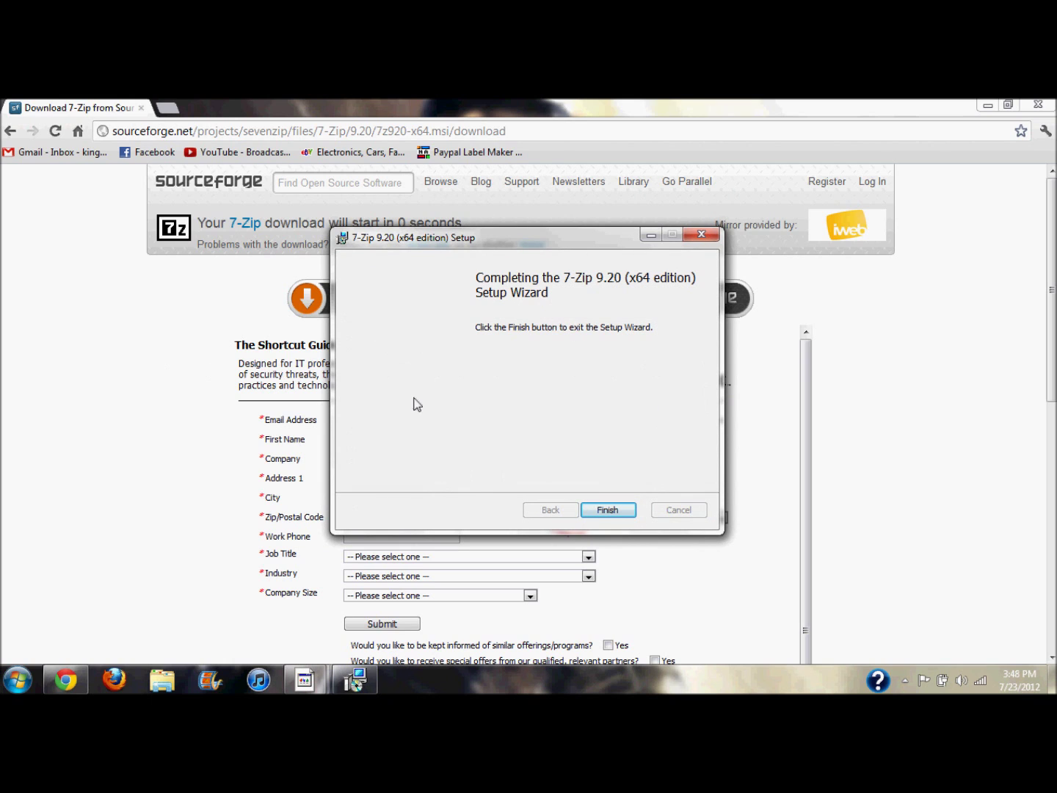
left_click(609, 511)
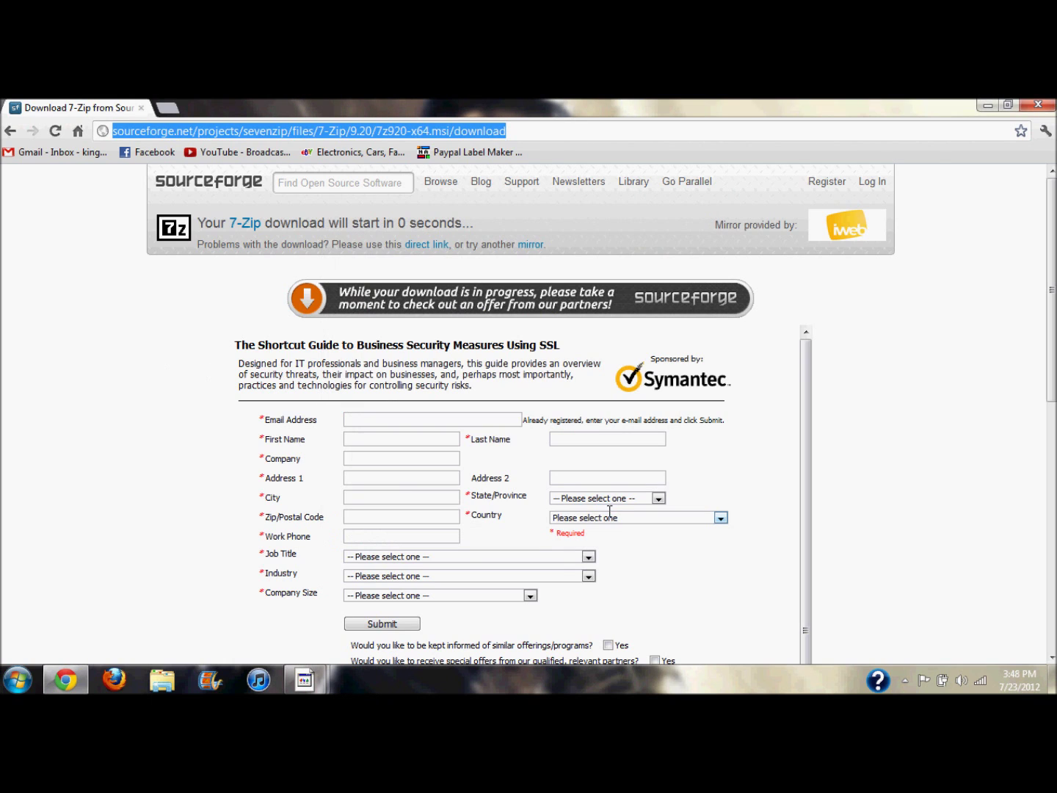
- Show the desktop and check the installed programs for 7-Zip File Manager
left_click(946, 328)
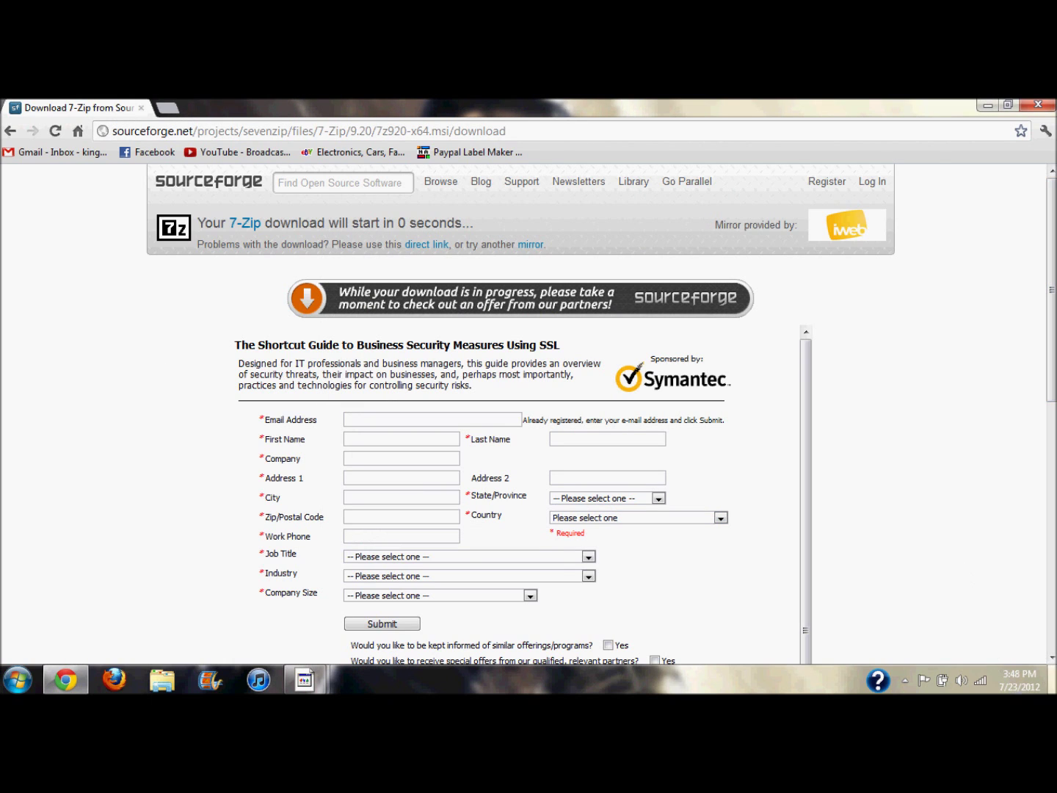
left_click(1052, 679)
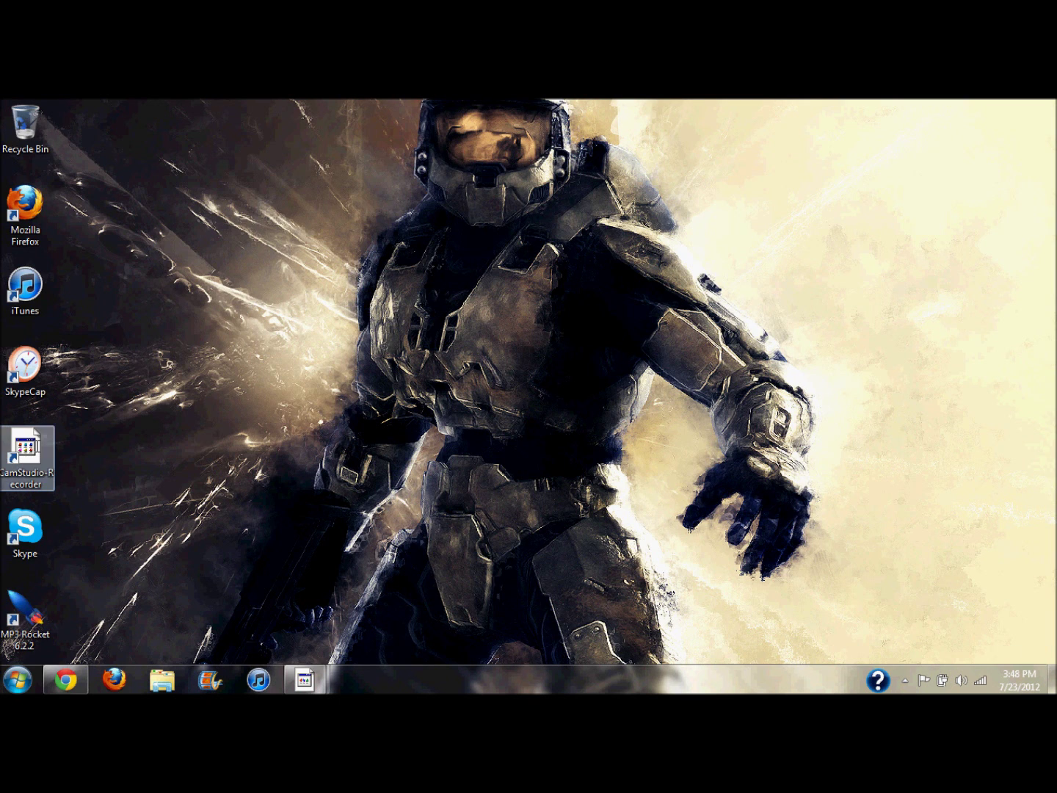
left_click(17, 678)
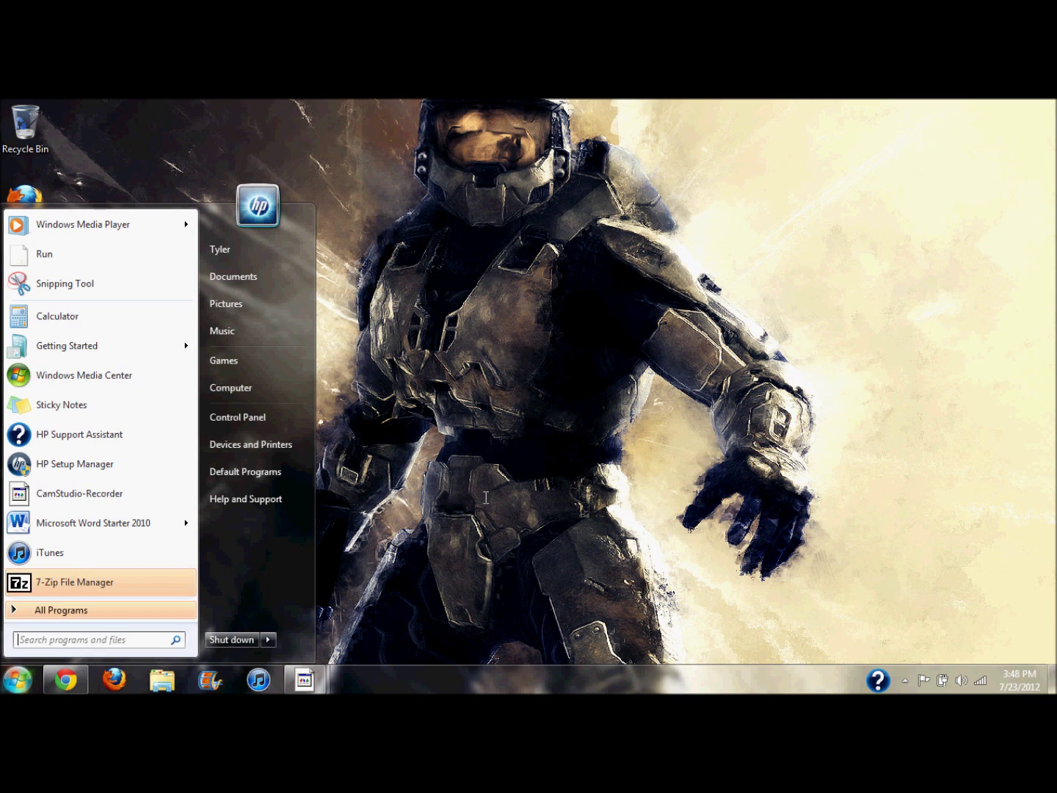
left_click(611, 455)
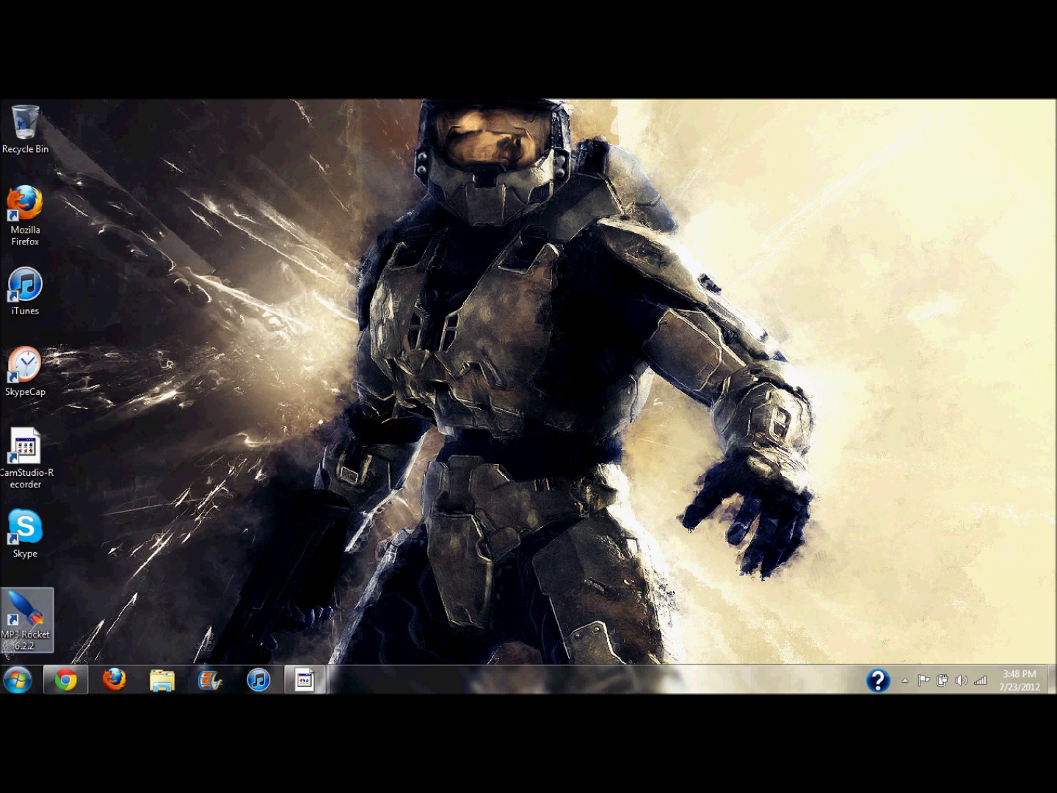
- Return to Chrome, open the bookmarked eBay site, and search for "doom collectors edition"
left_click(66, 679)
left_click(313, 130)
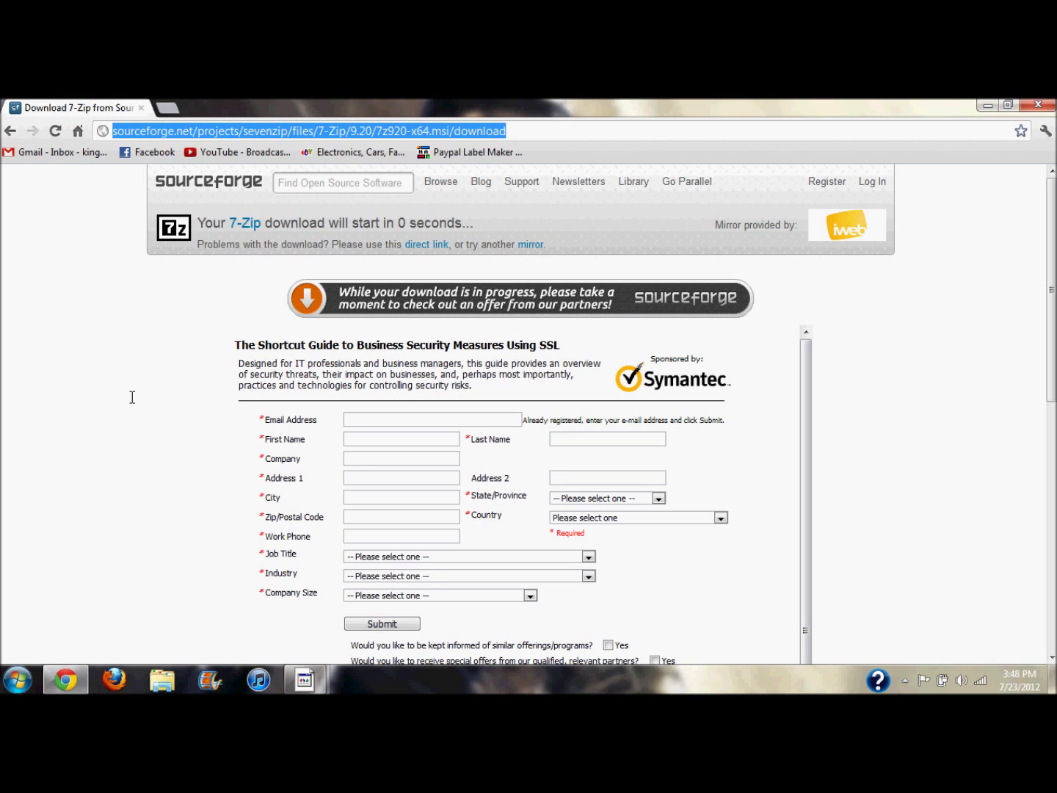
left_click(328, 151)
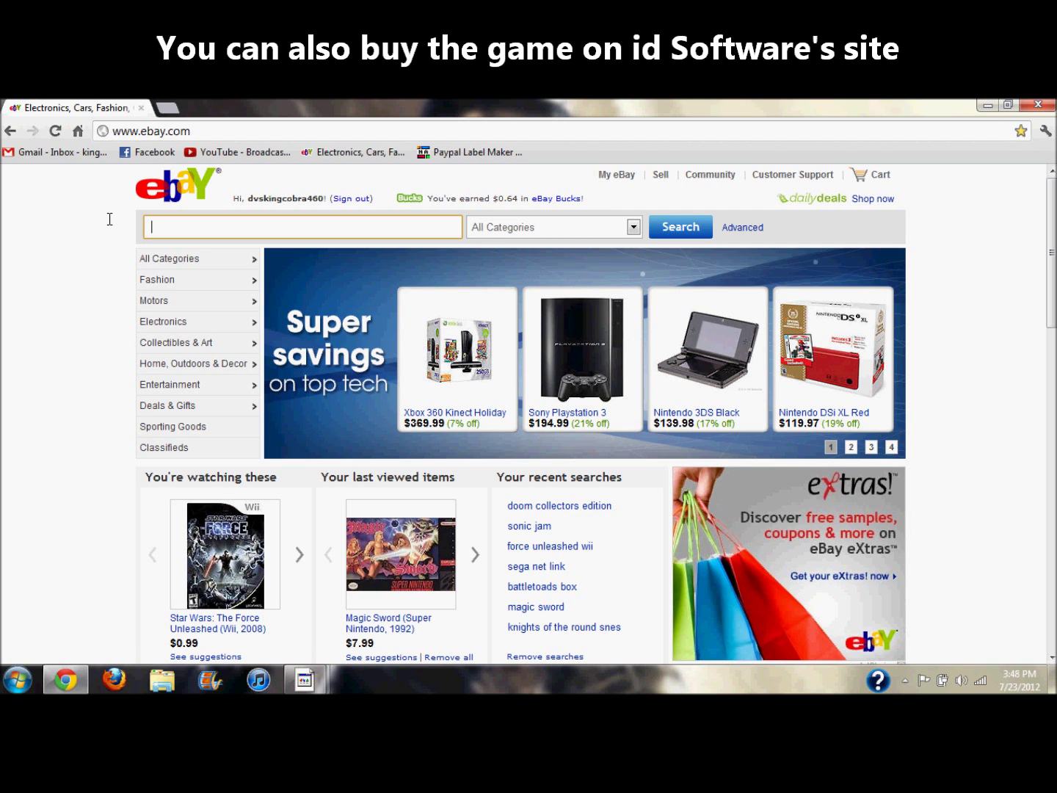
type("doom co")
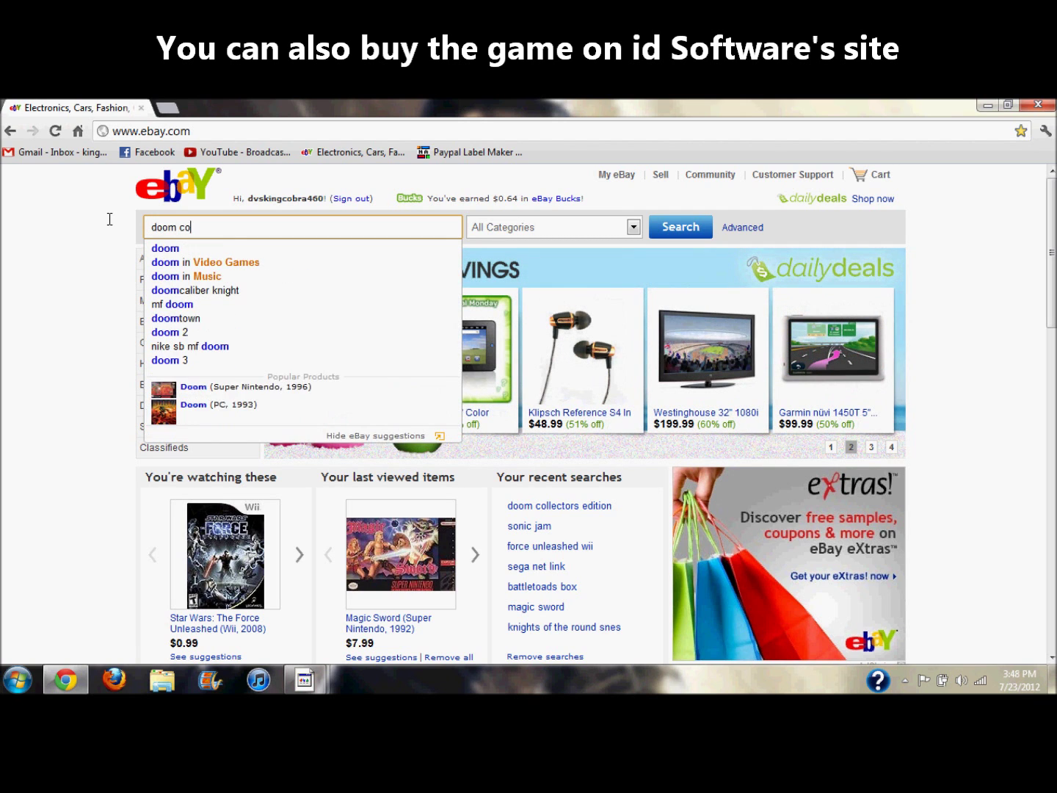
type("llectors edi")
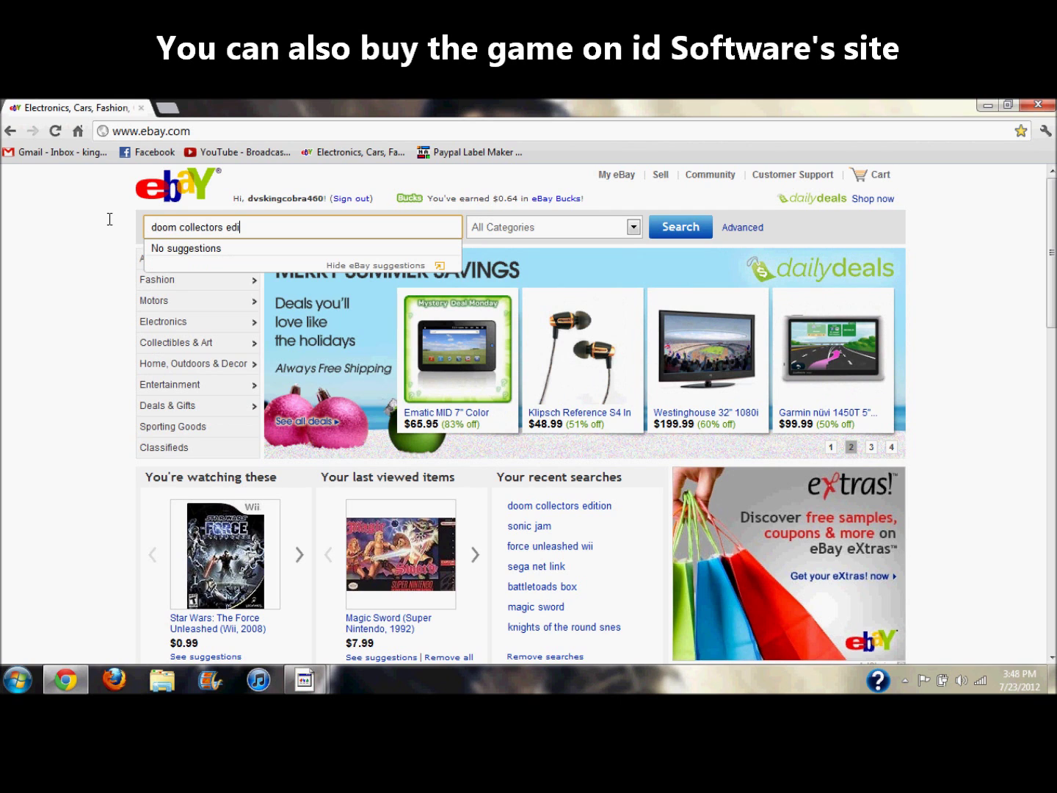
type("tion")
key("Return")
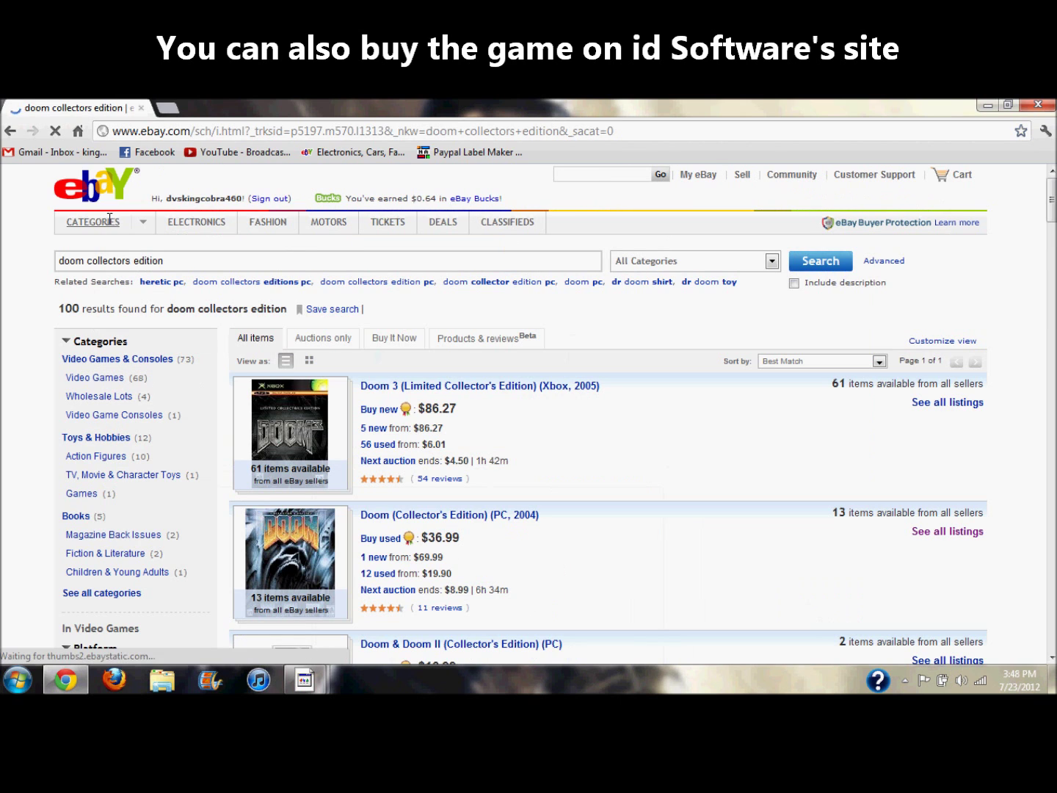
- Open all listings for Doom (Collector's Edition) (PC, 2004) and examine the offers and prices
scroll(768, 429, "down", 1)
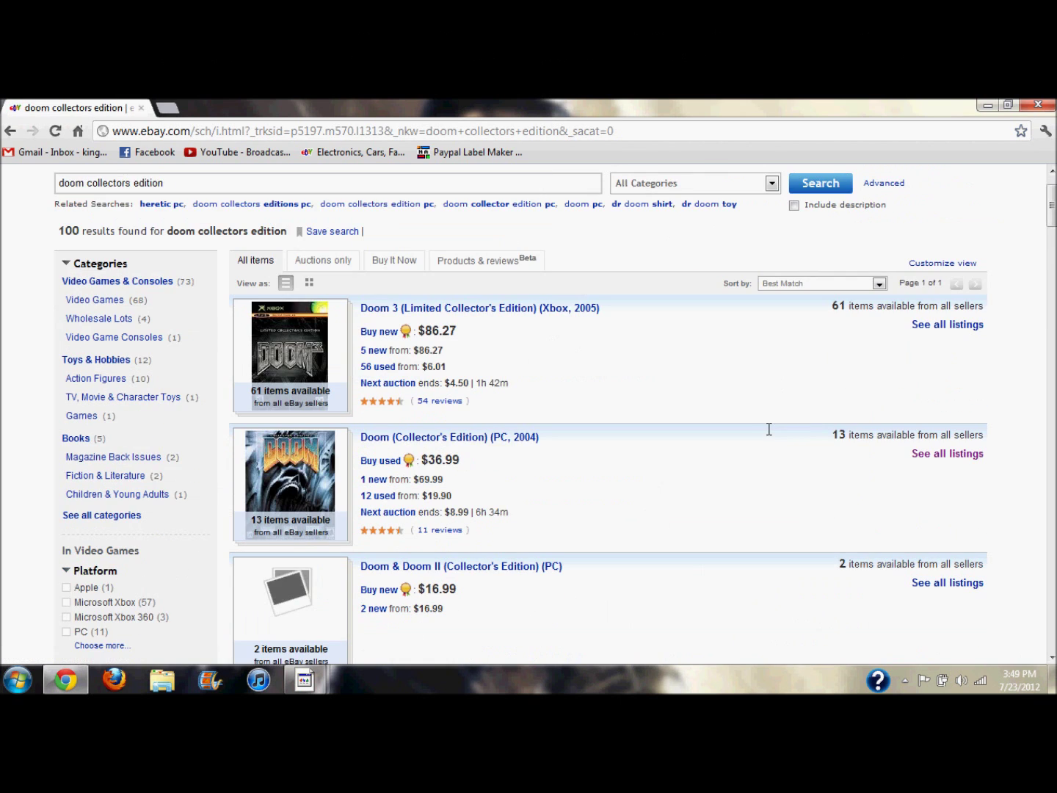
left_click(938, 453)
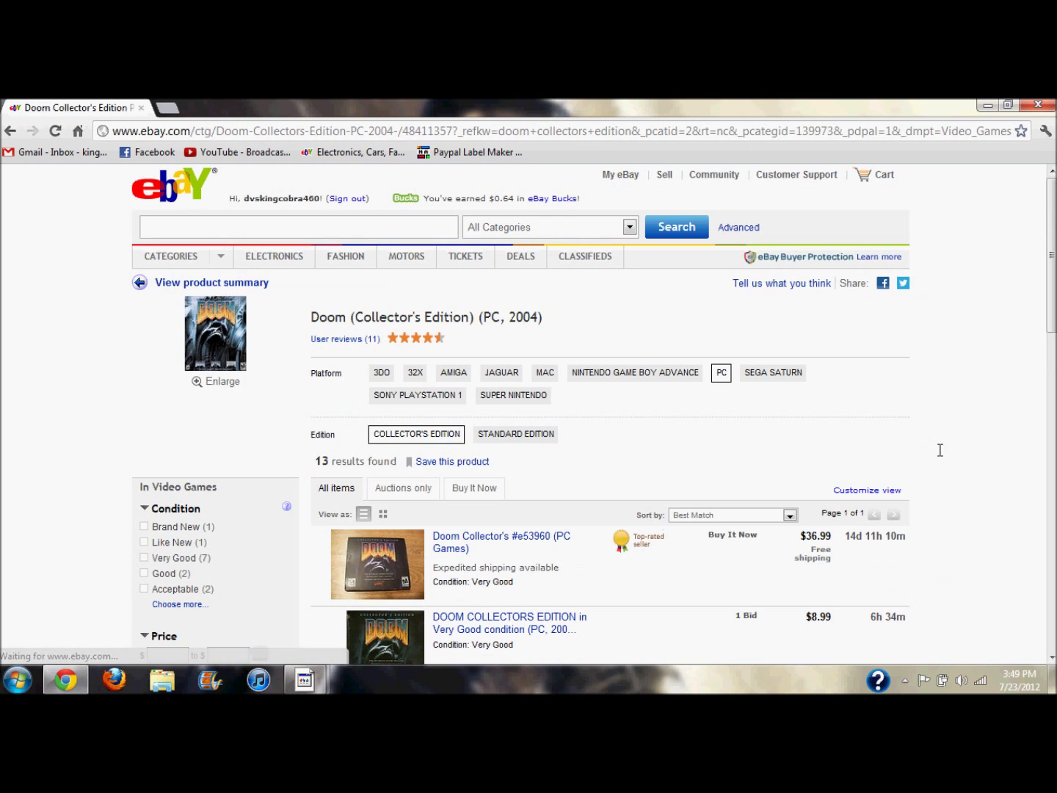
scroll(678, 438, "down", 4)
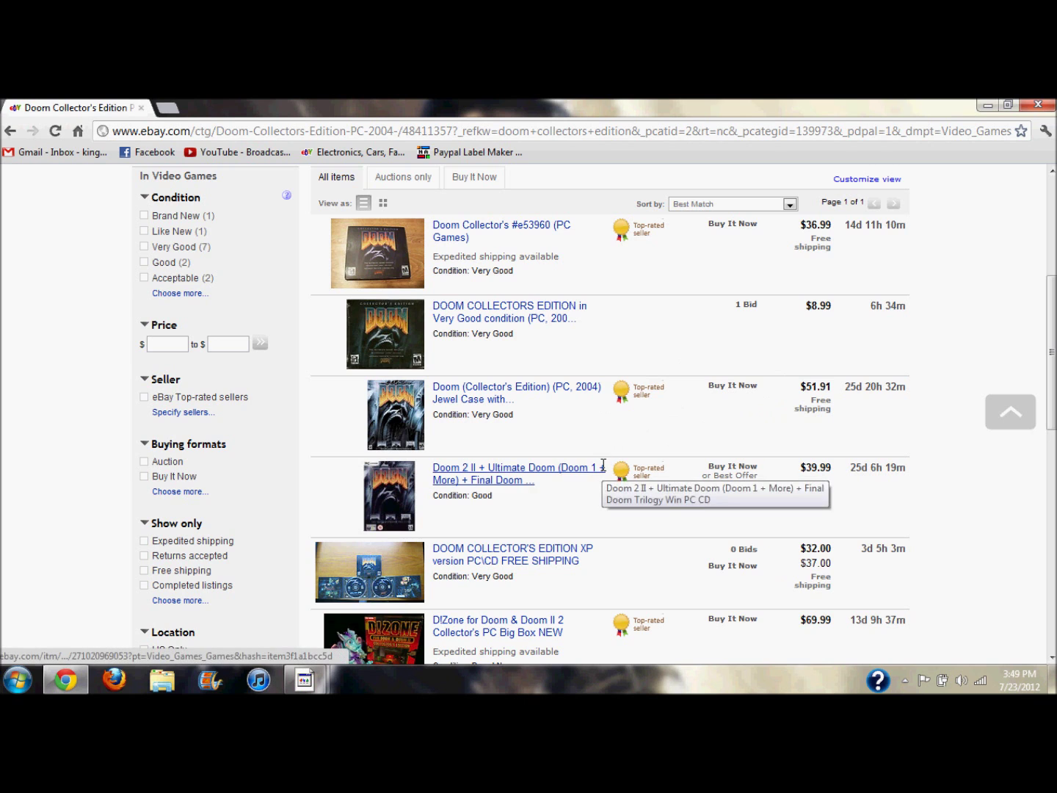
scroll(613, 476, "down", 4)
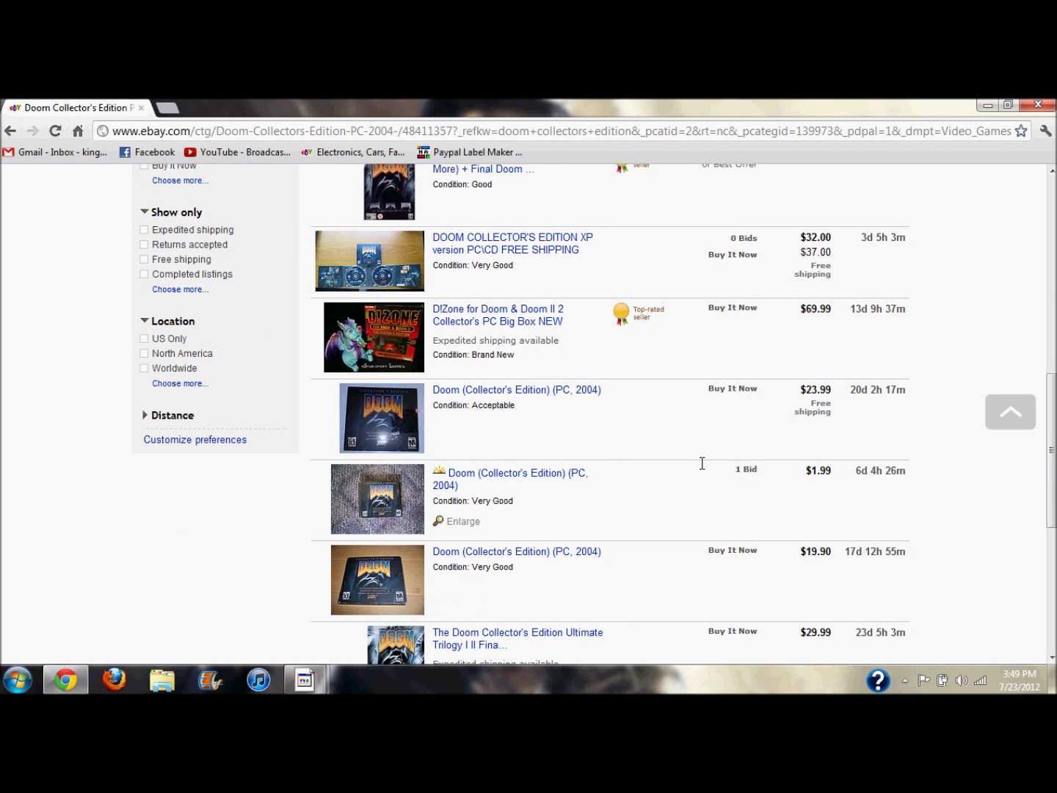
scroll(702, 463, "down", 2)
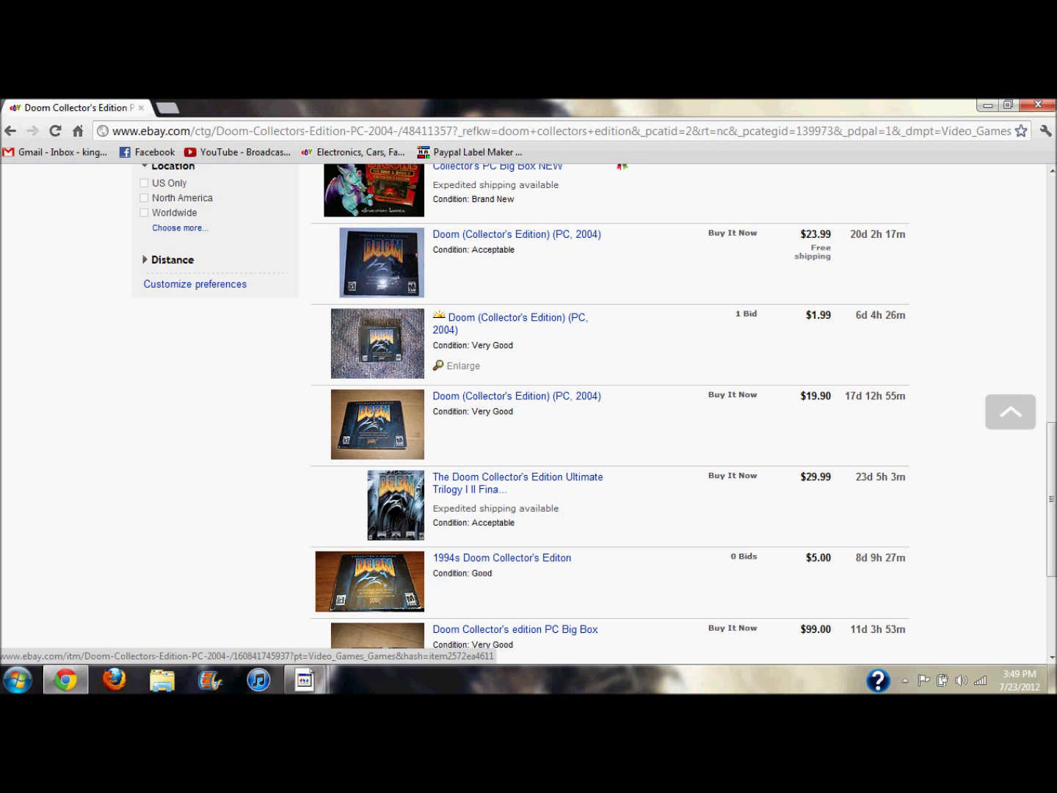
- Search Google for "doom wad"
left_click(362, 130)
type("d")
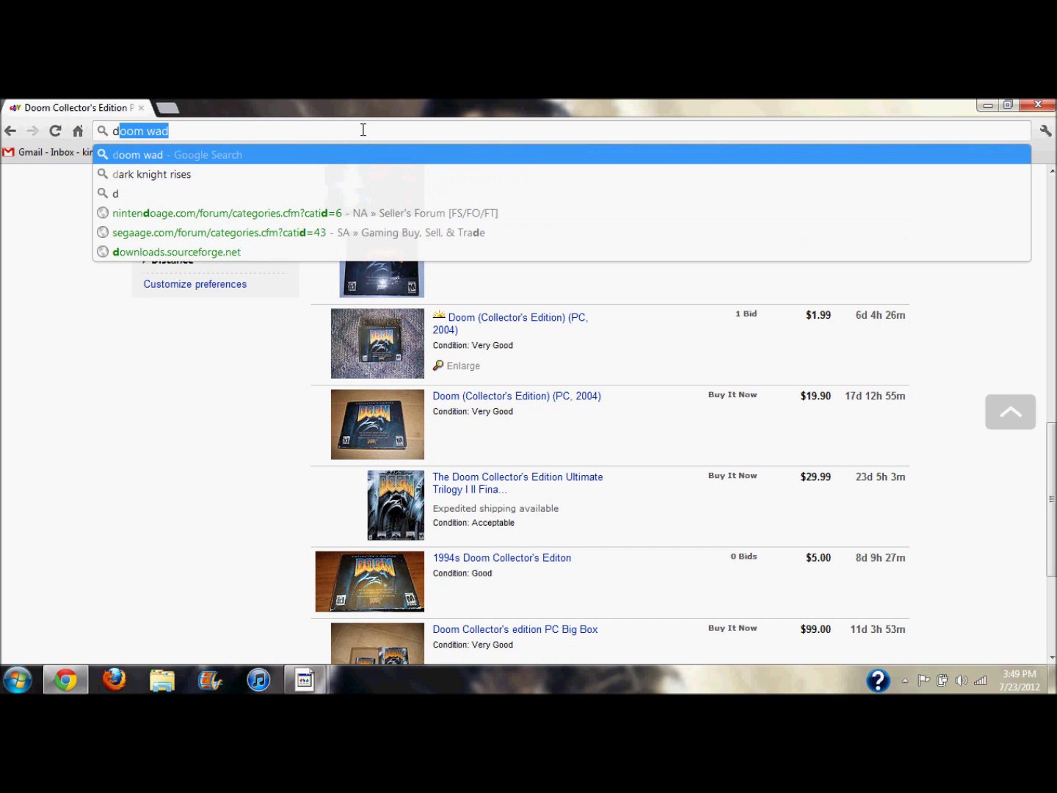
type("oom wad")
key("Return")
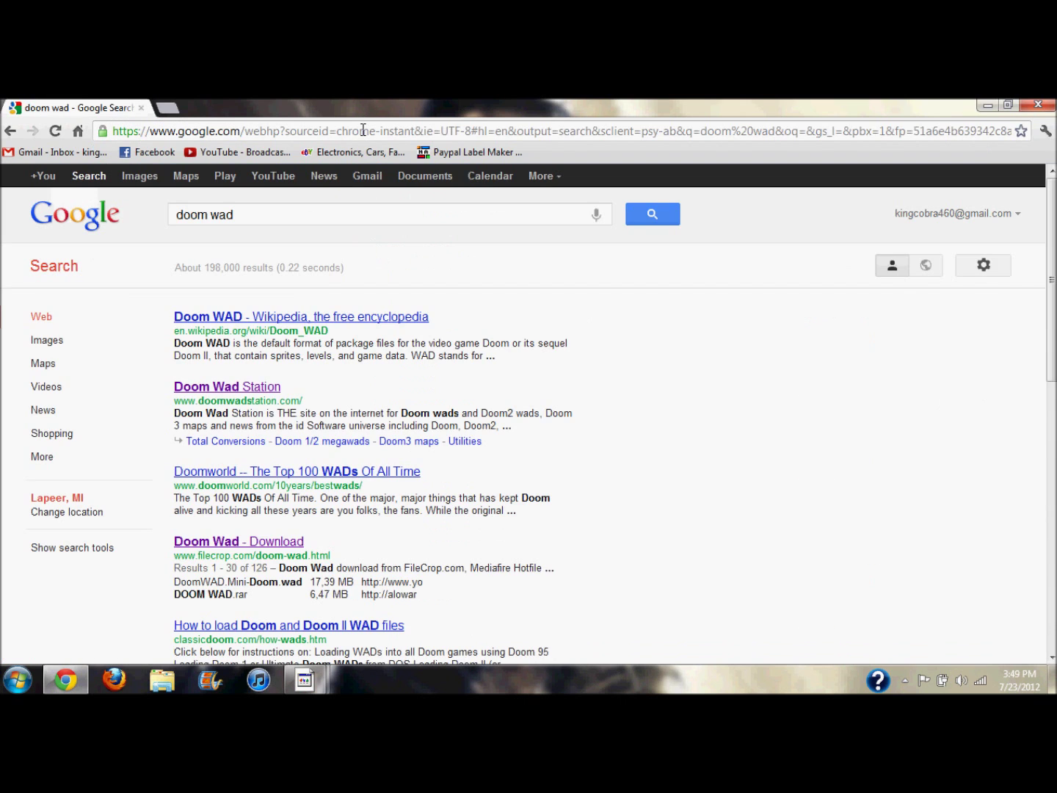
- Open the Doom Wad Station website, look over its home page, and return to the search results
left_click(228, 386)
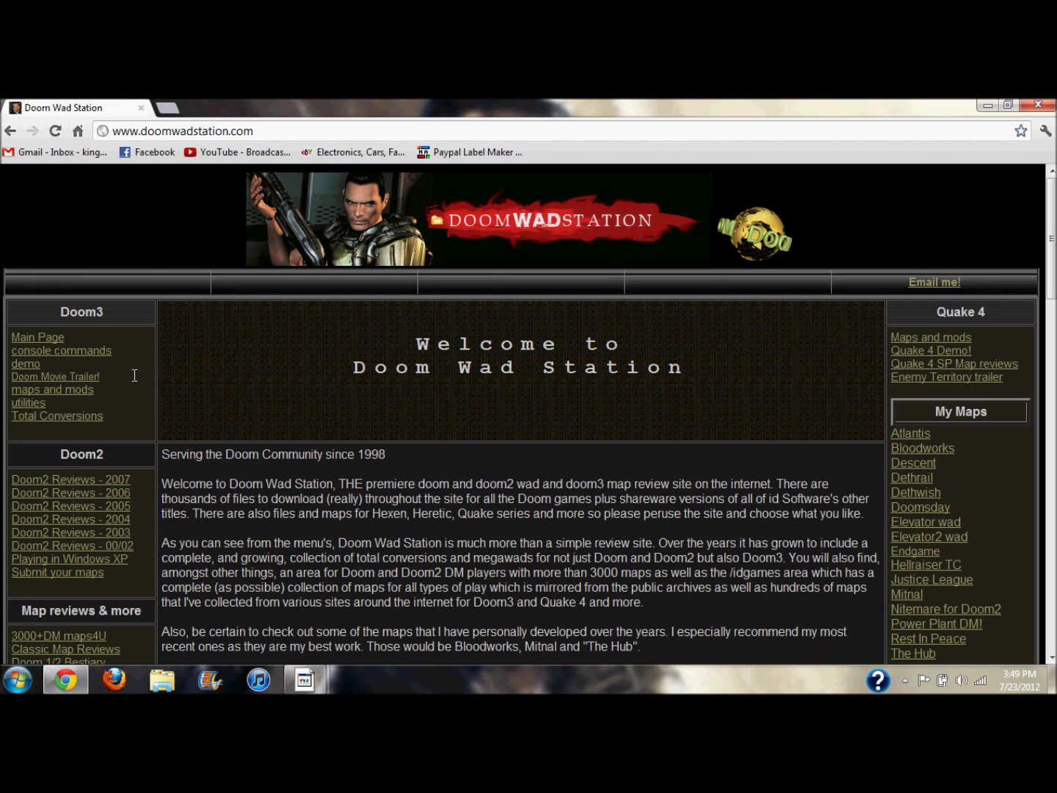
mouse_move(134, 375)
left_mouse_down()
mouse_move(151, 394)
mouse_move(136, 377)
left_mouse_up()
left_click(448, 411)
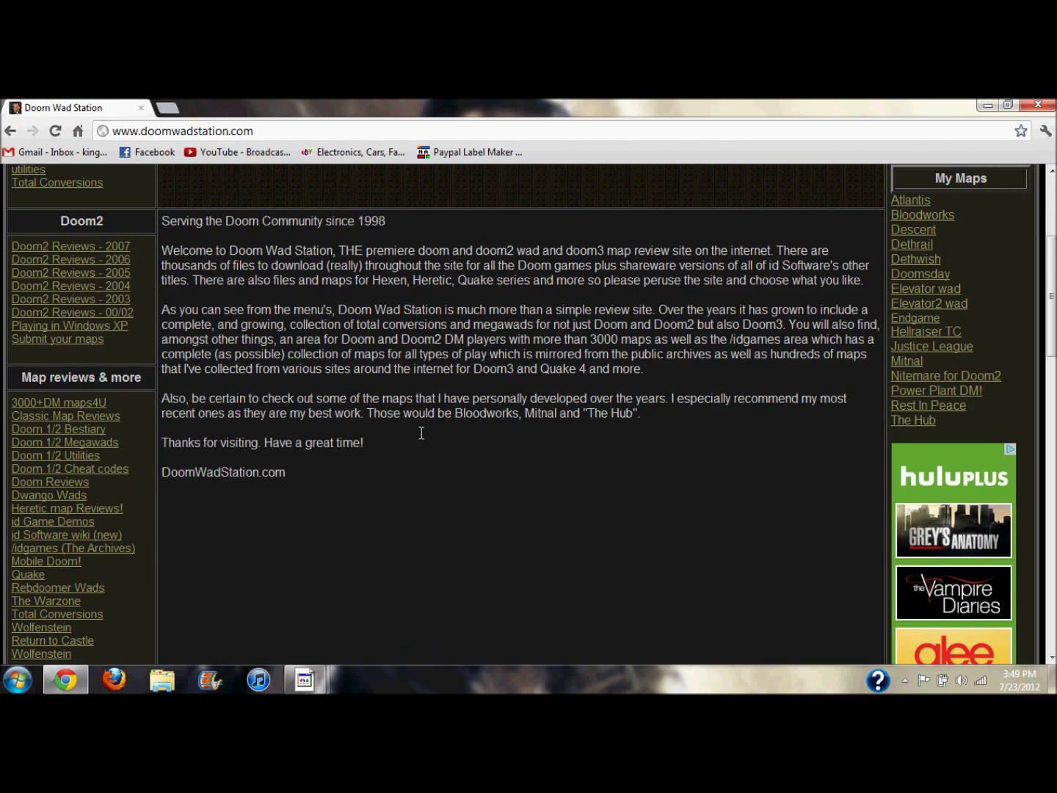
scroll(421, 433, "up", 3)
key("alt+Left")
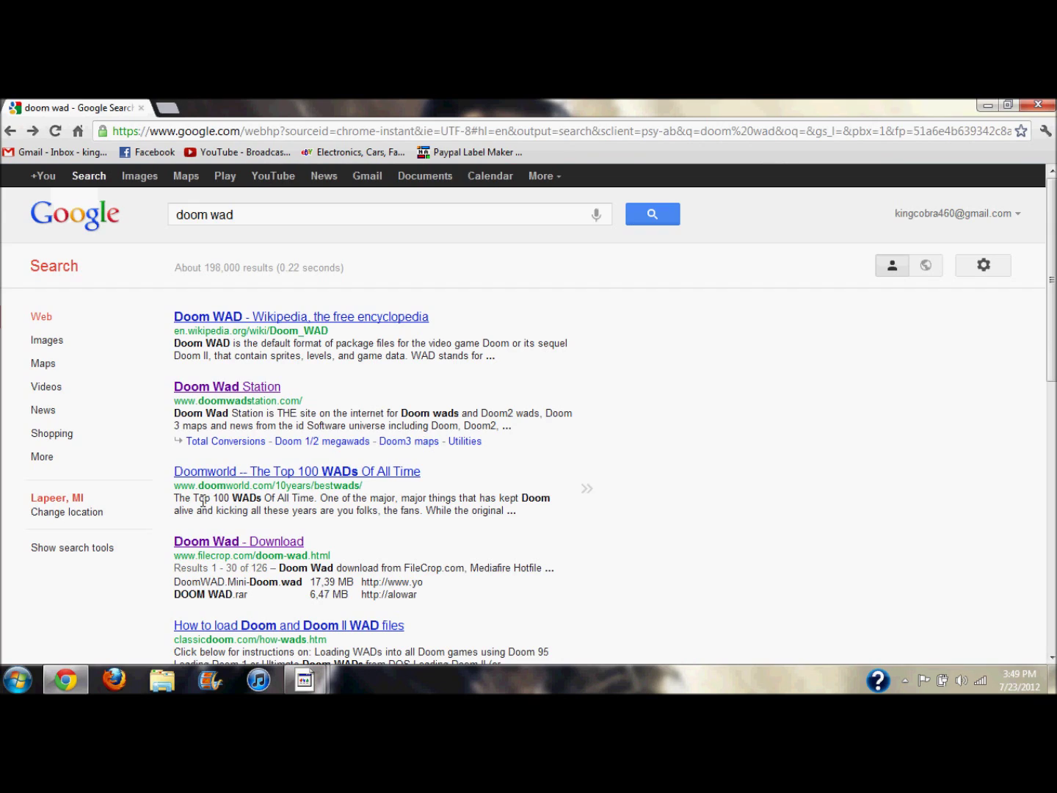
- Open the FileCrop "Doom Wad - Download" result, look through its file list, and return to the eBay Doom Collector's Edition listings
left_click(254, 543)
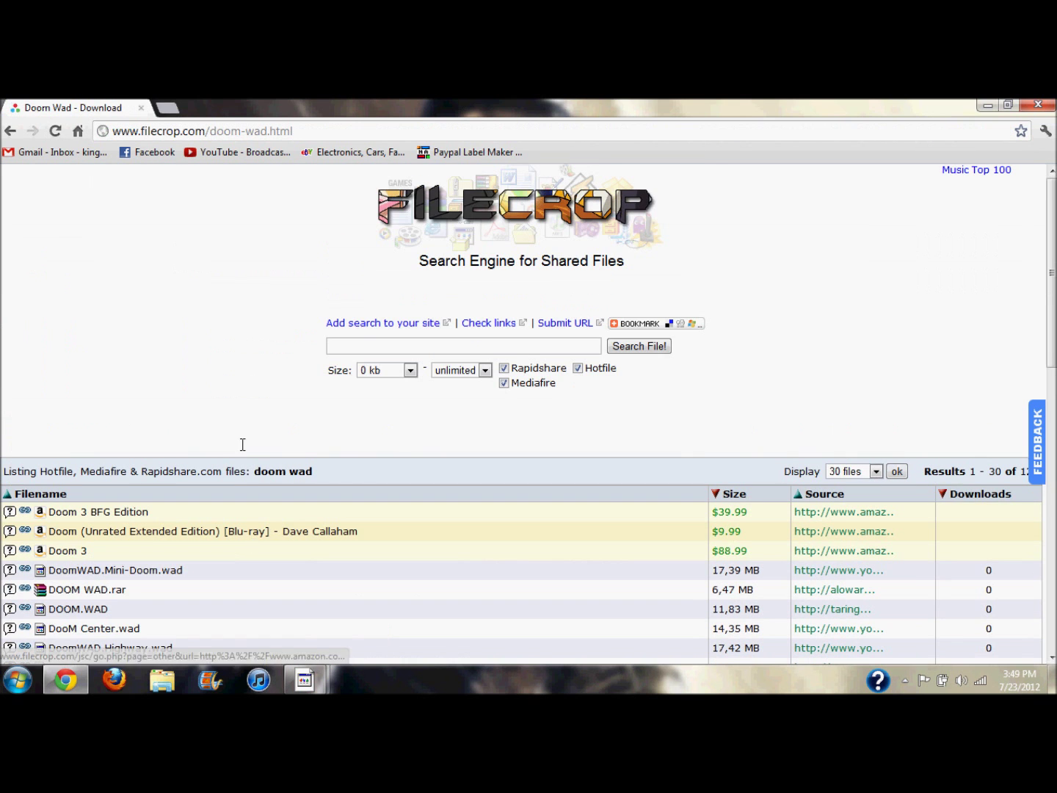
scroll(198, 469, "down", 4)
scroll(194, 478, "down", 1)
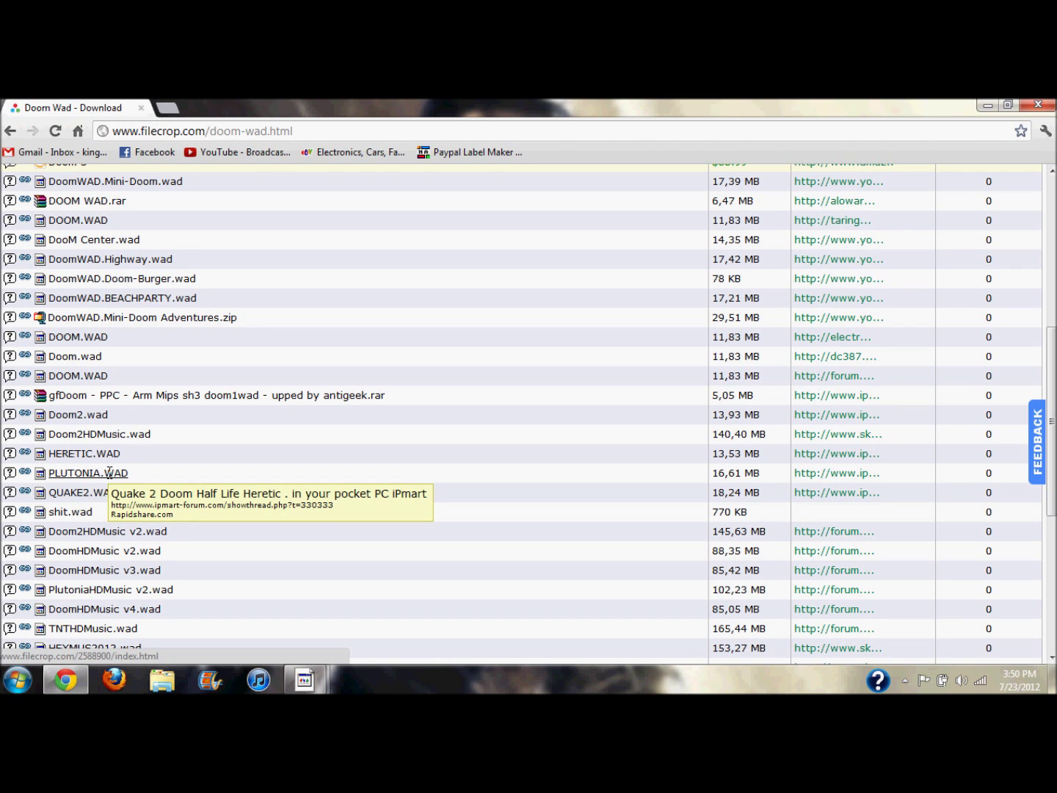
key("alt+Left")
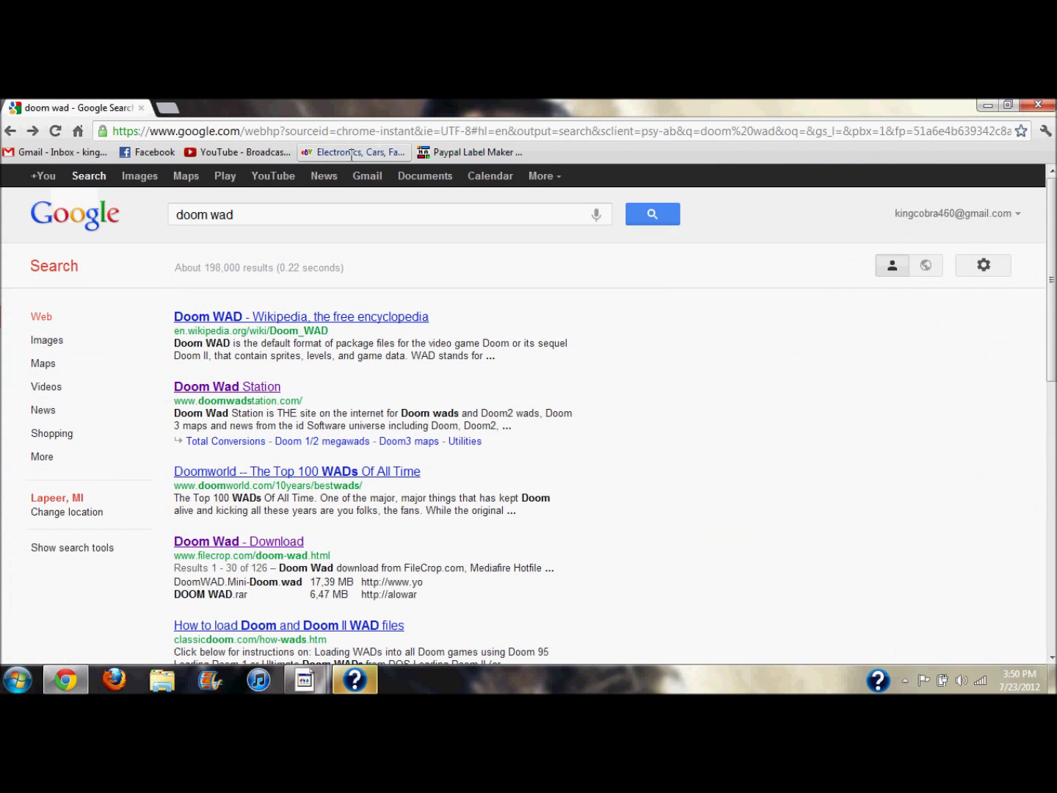
left_click(12, 132)
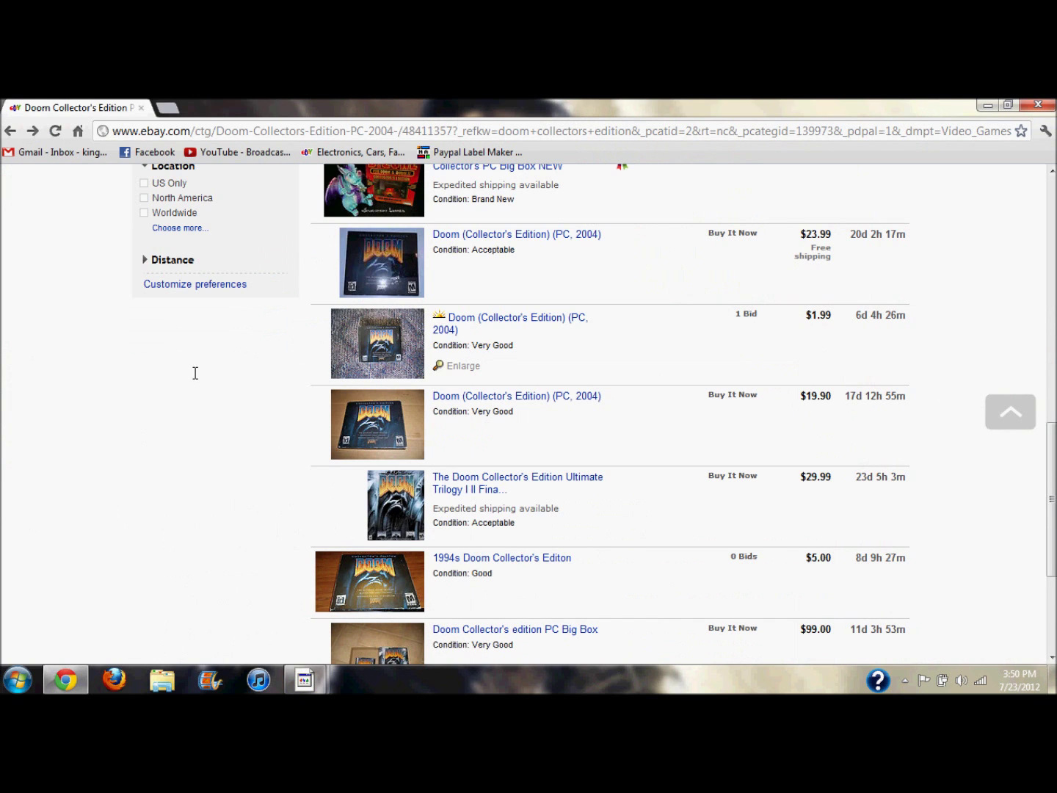
- Open Windows Explorer and browse to the Ultimate Doom folder in C:\Program Files (x86)\DOOM Collector's Edition
left_click(161, 679)
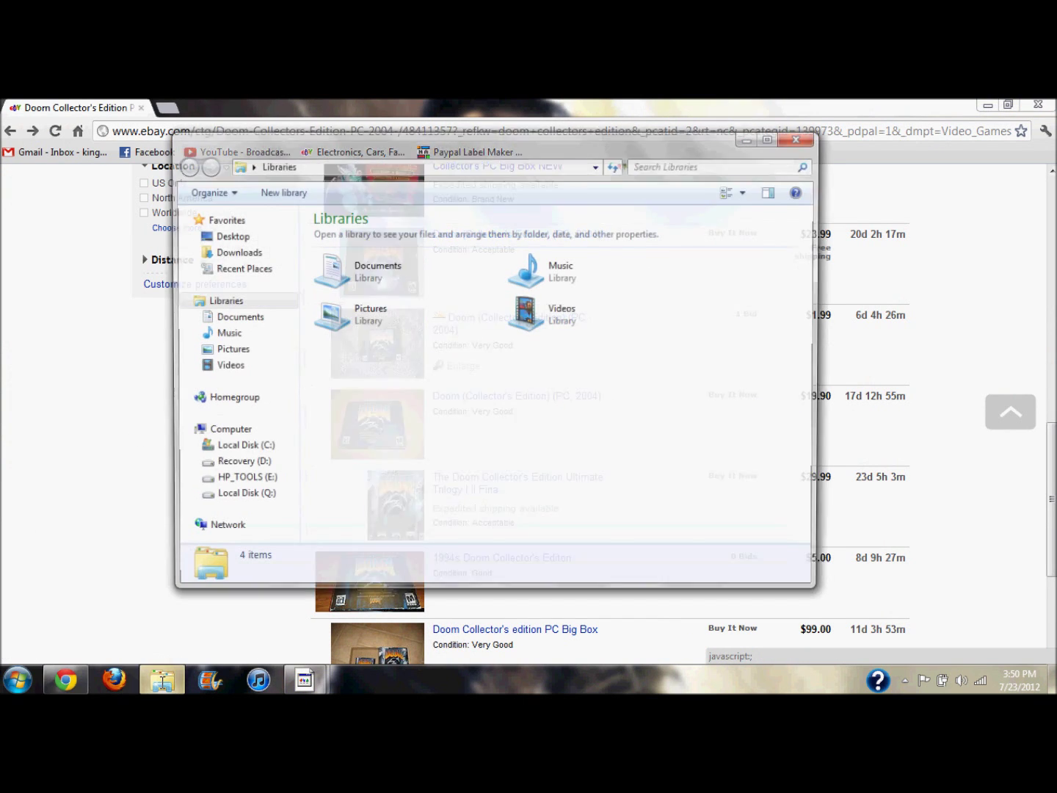
left_click(249, 447)
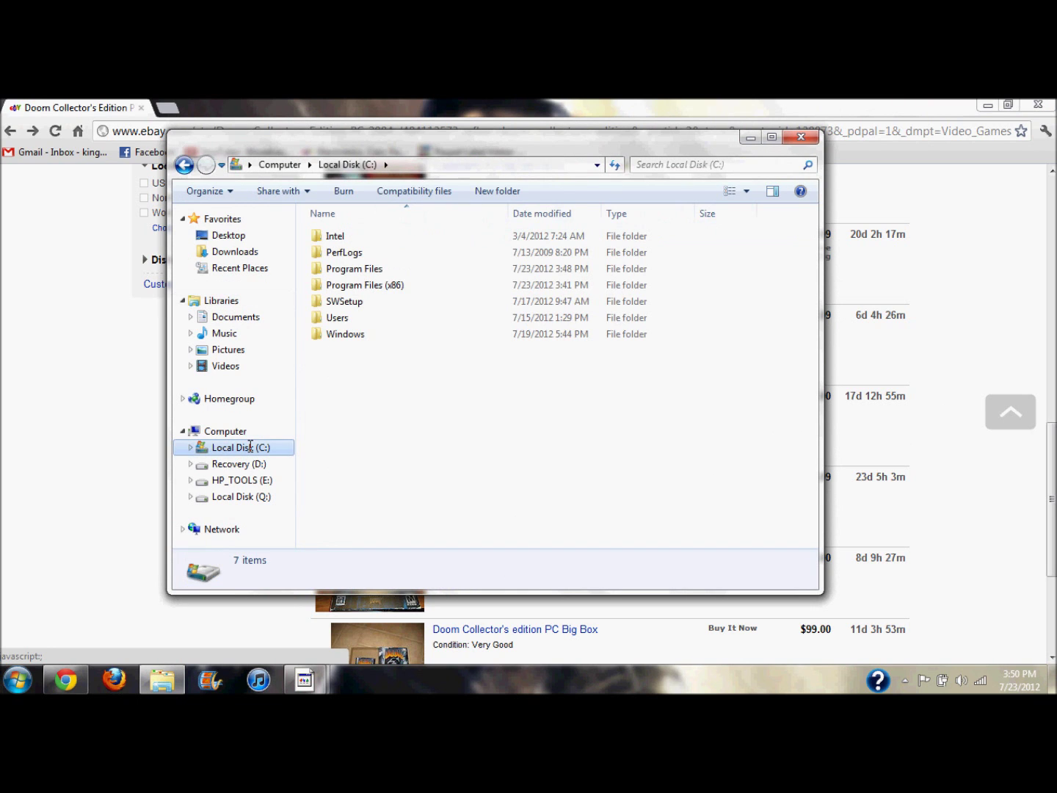
double_click(366, 286)
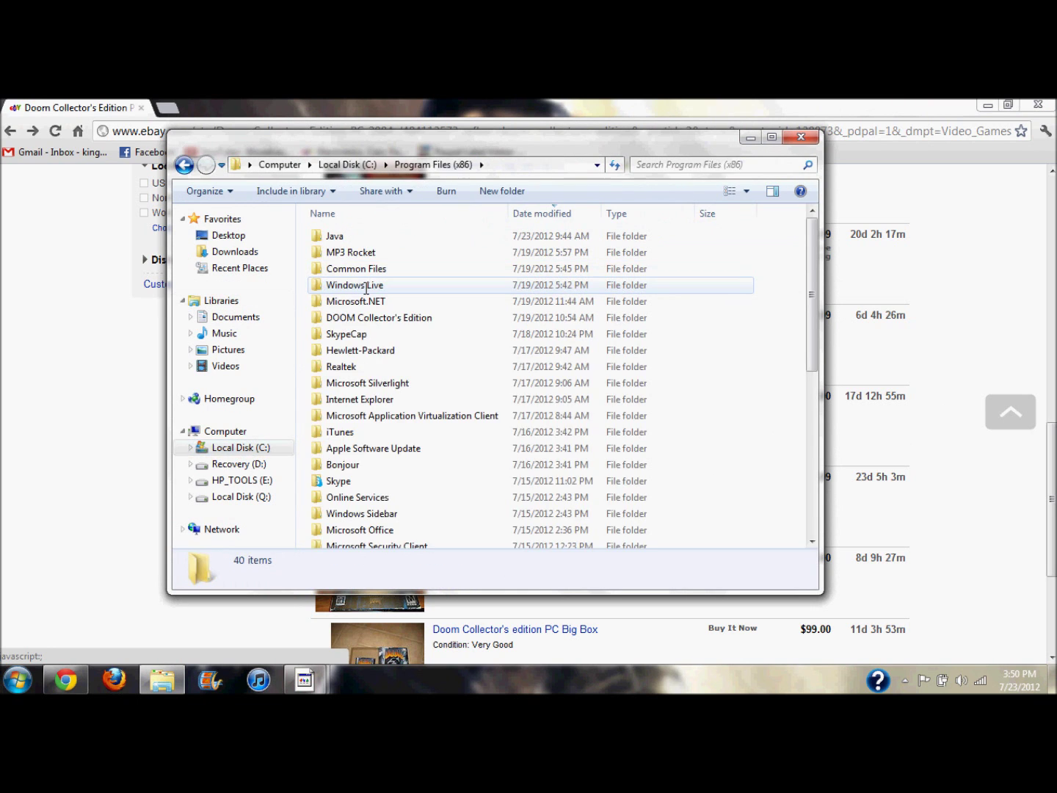
double_click(369, 318)
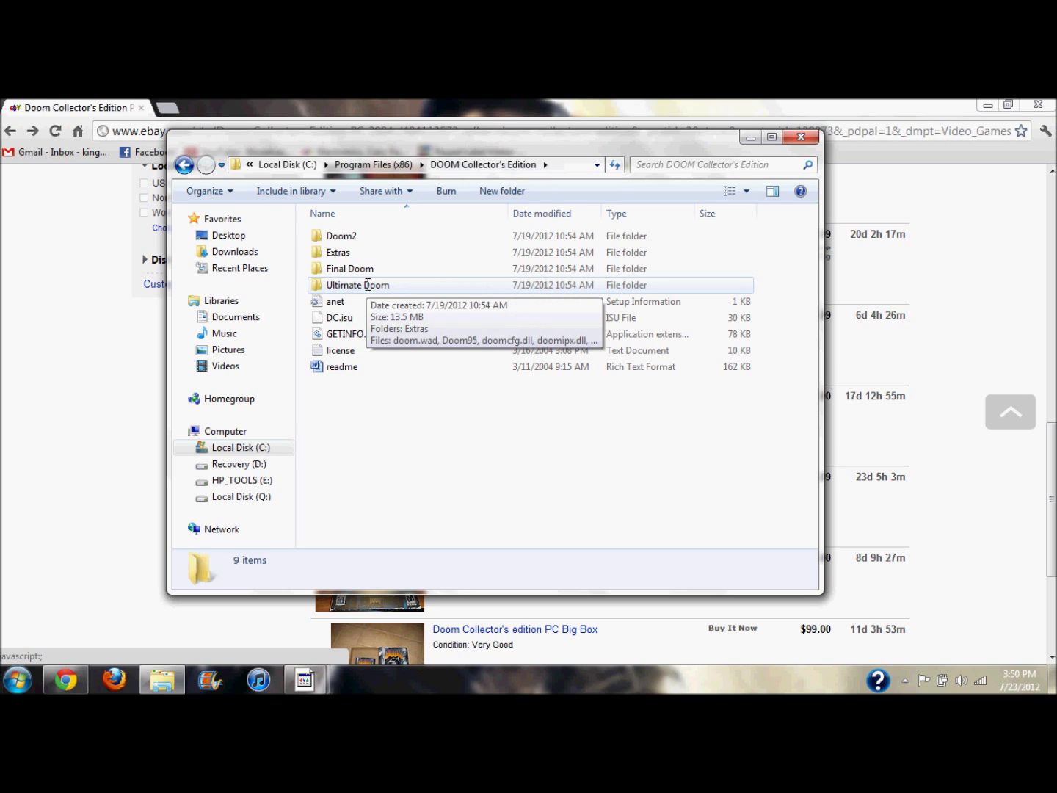
double_click(366, 285)
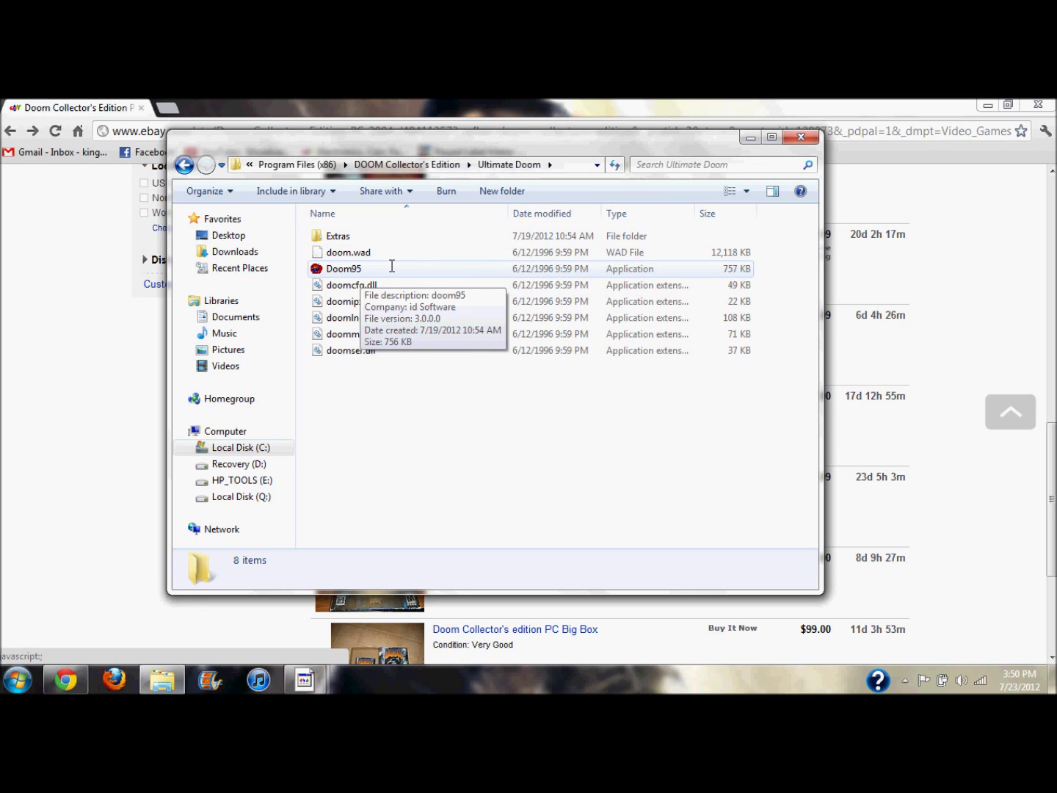
- Try to run Doom95 from the Ultimate Doom folder, dismiss the error, and minimize the folder window
double_click(350, 268)
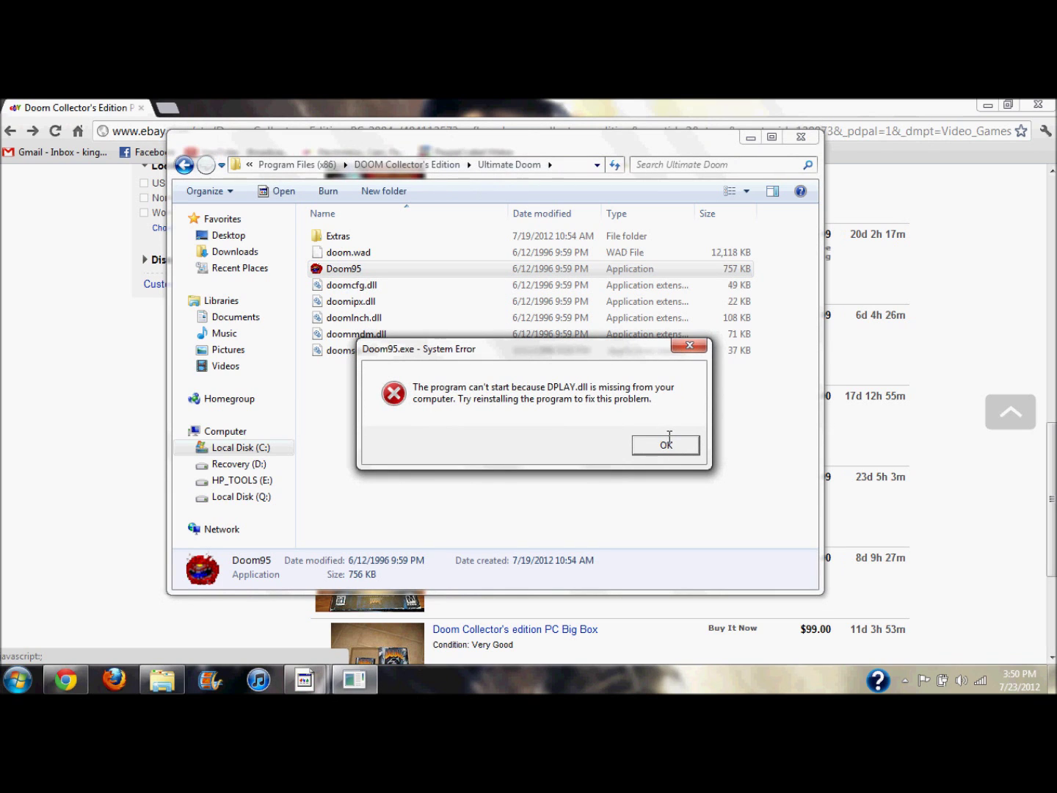
left_click(667, 444)
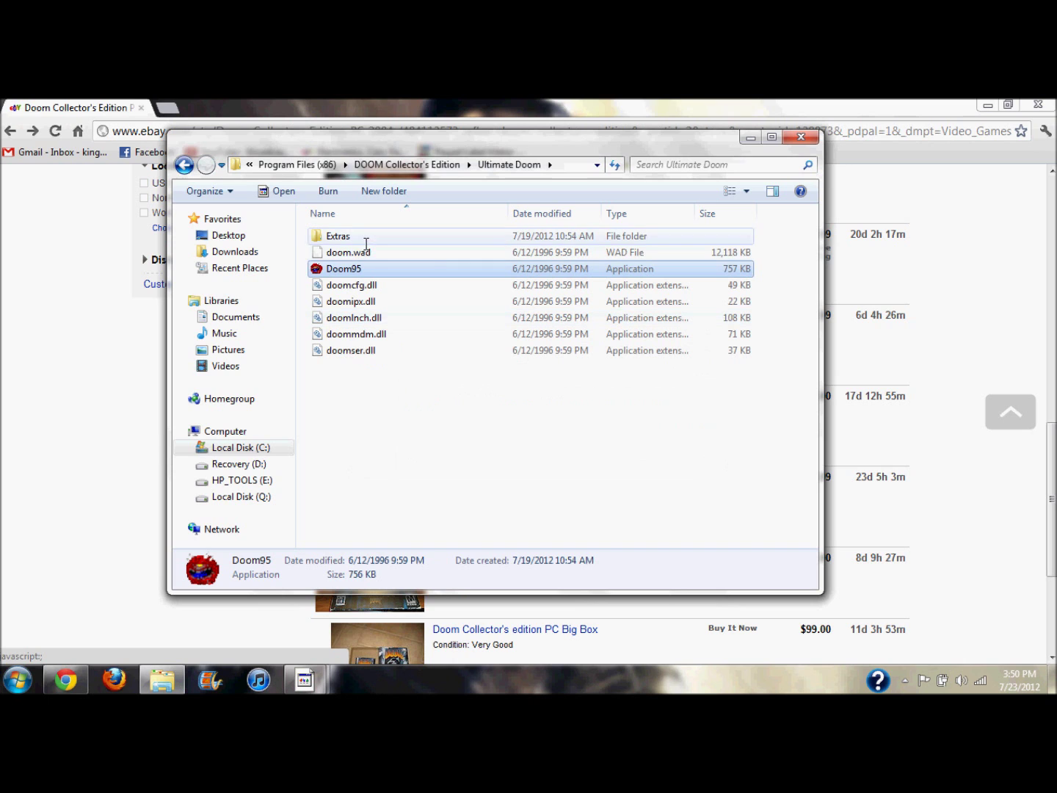
left_click(747, 137)
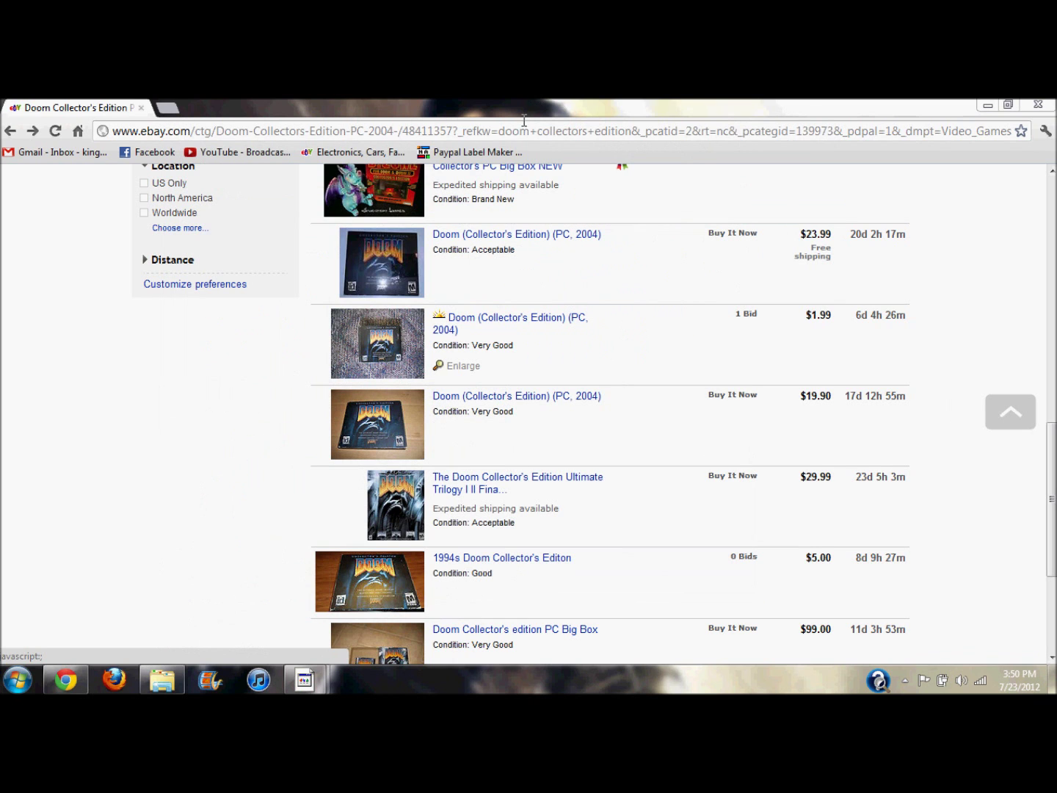
- Search Google for "zdoom" in Chrome
left_click(517, 127)
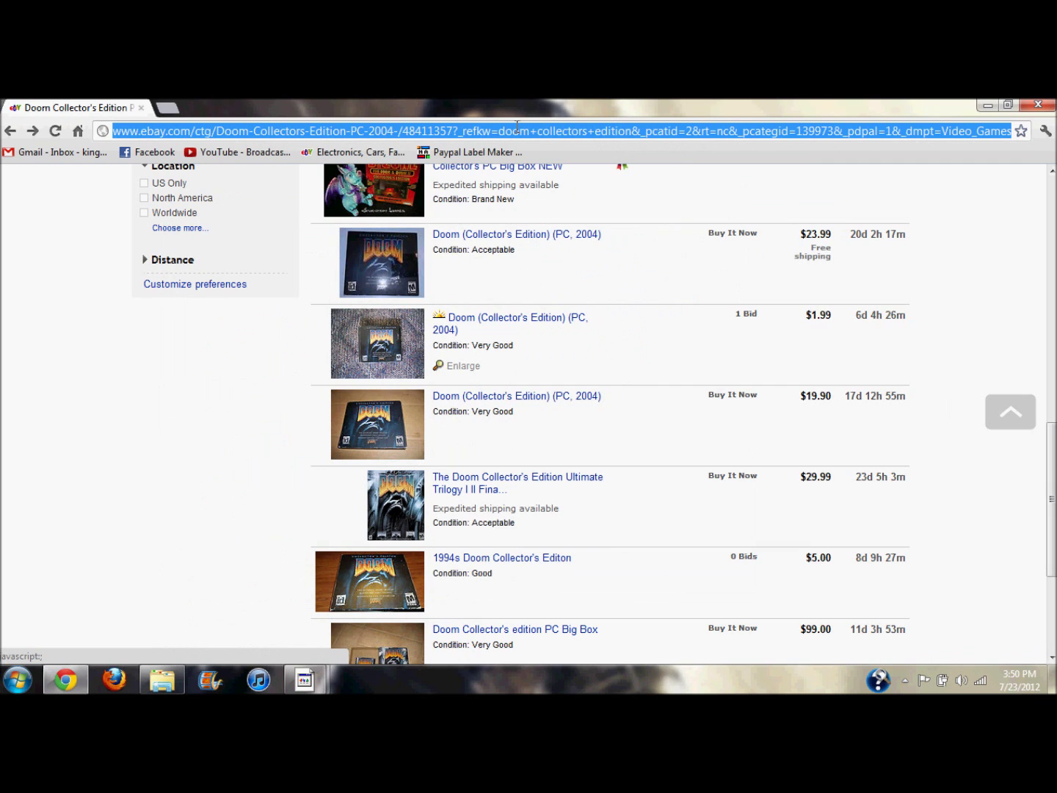
type("zdoom")
key("Return")
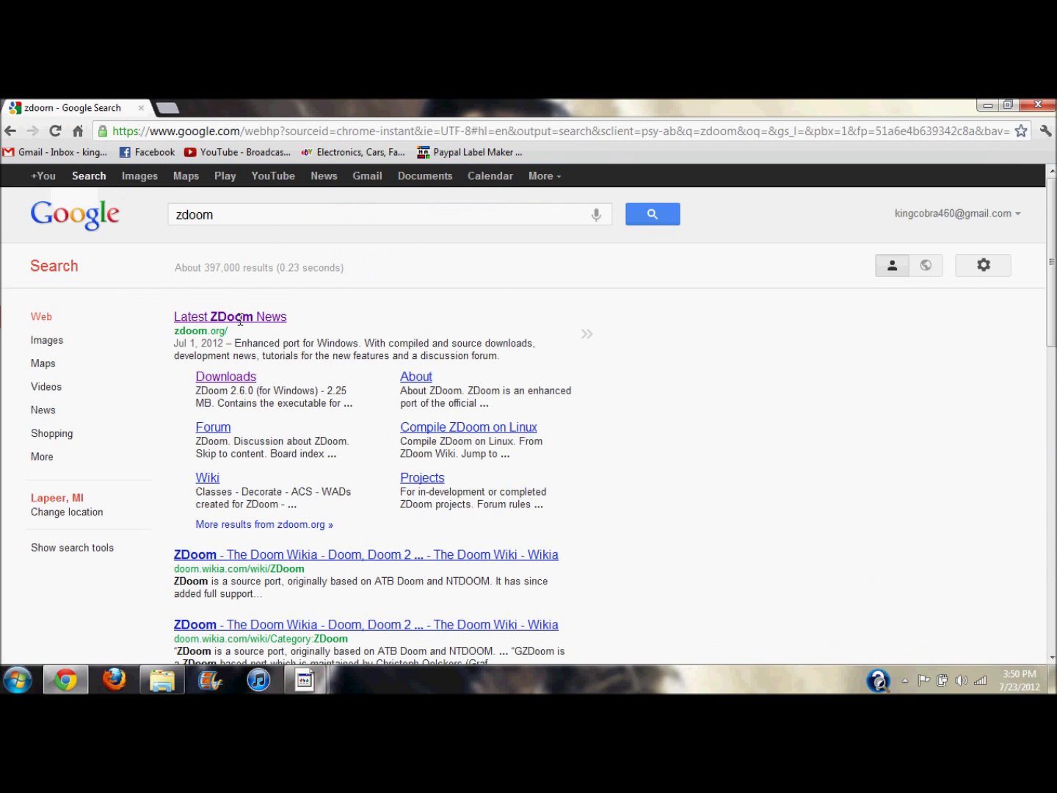
- Open the ZDoom website's Downloads page and download ZDoom 2.6.0 (for Windows)
left_click(234, 320)
left_click(73, 295)
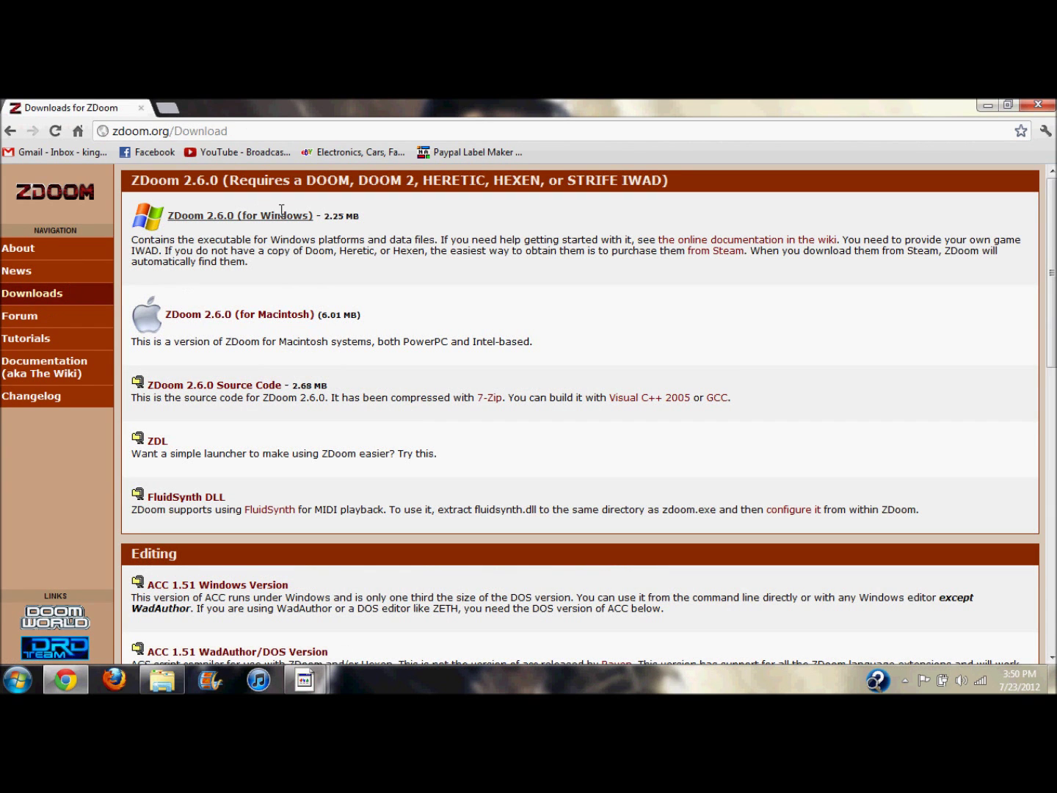
left_click(281, 215)
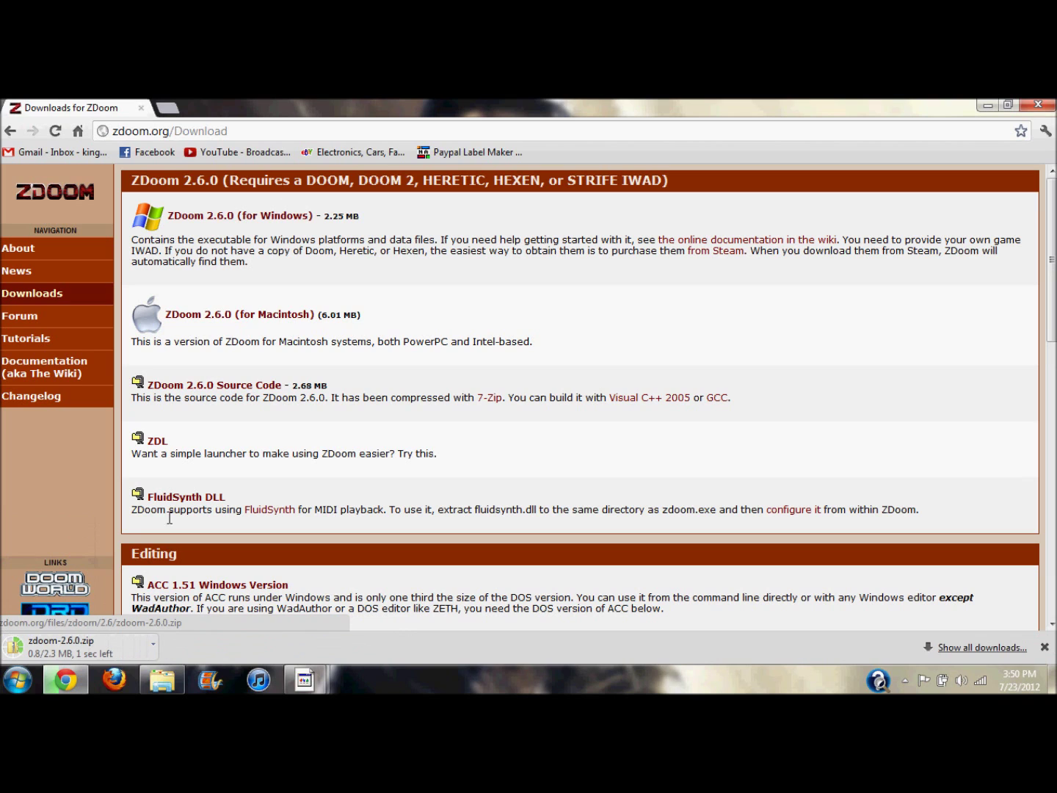
- Open the downloaded zdoom-2.6.0 archive, locate it in the Downloads folder, examine its contents, and return to the browser
left_click(106, 653)
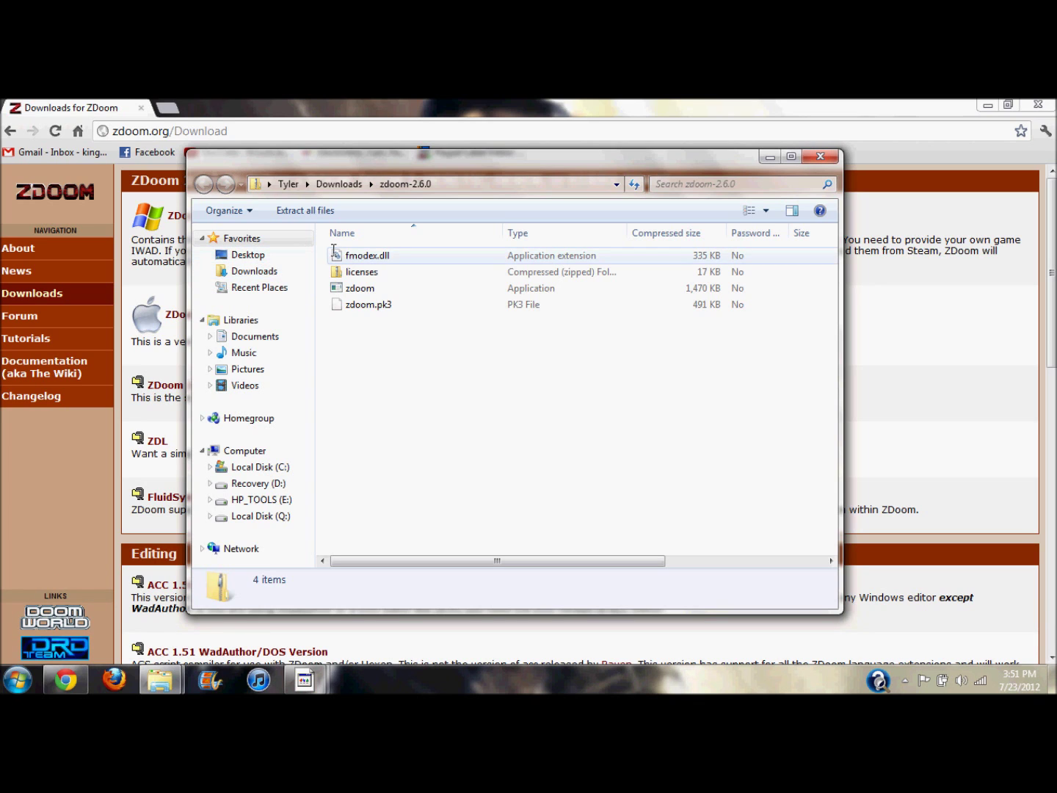
left_click_drag(248, 256, 252, 267)
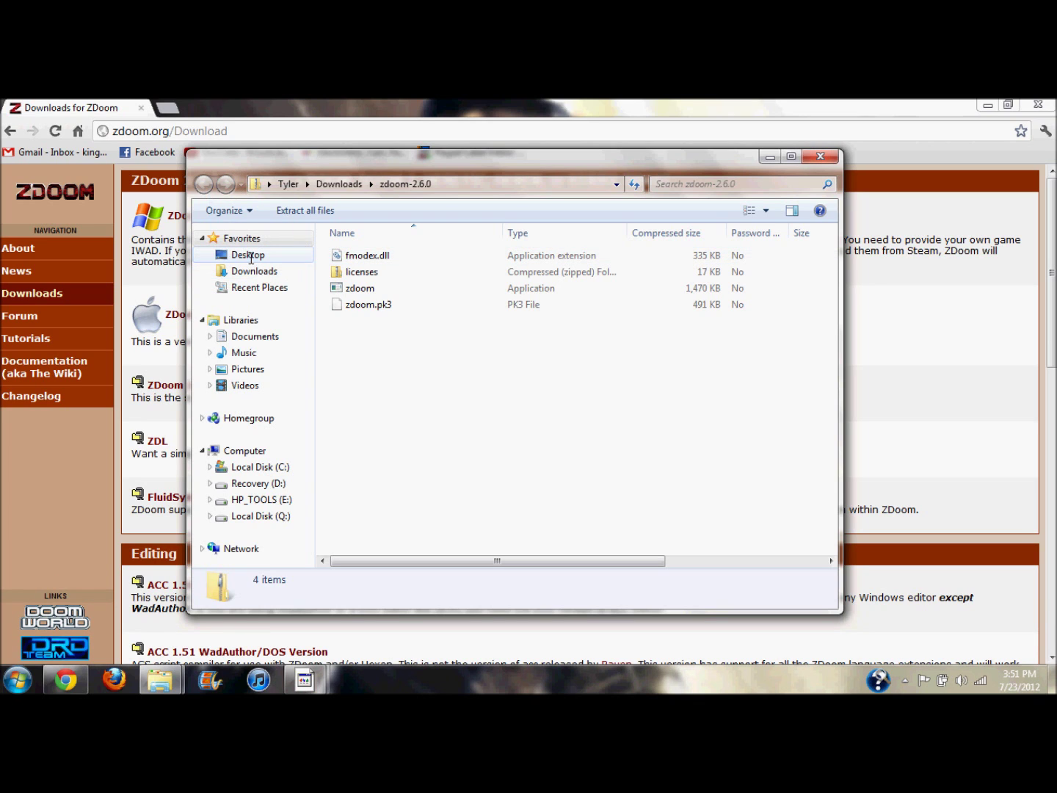
left_click(254, 271)
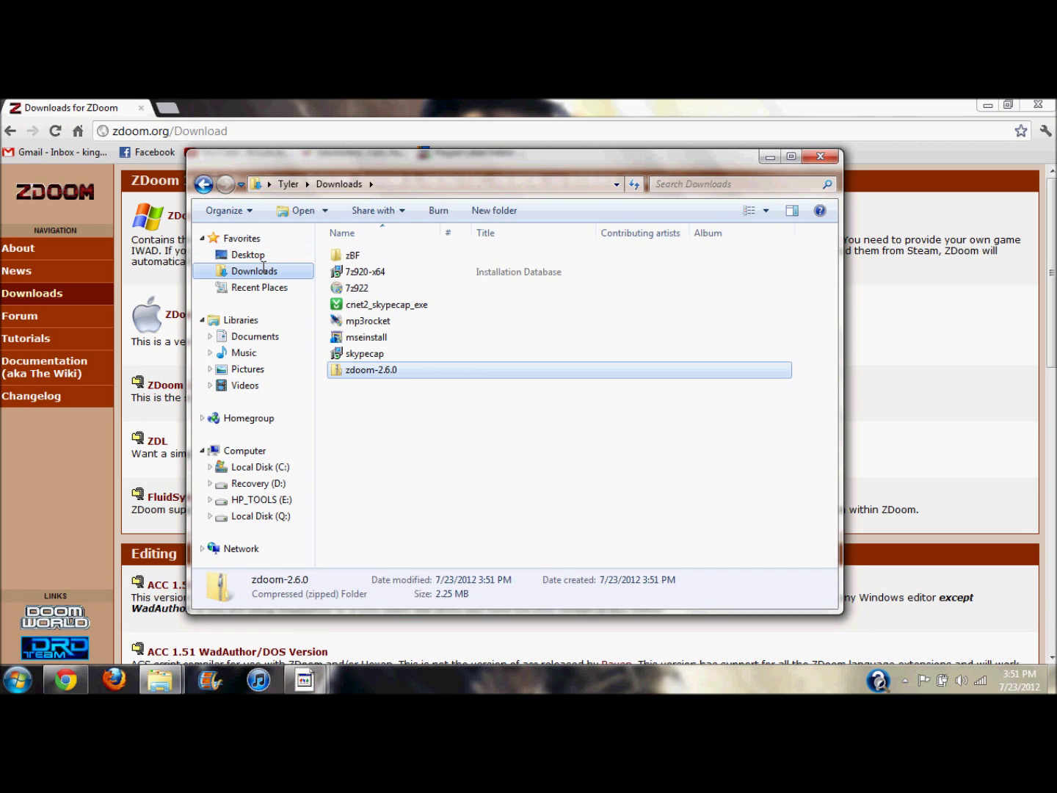
double_click(371, 370)
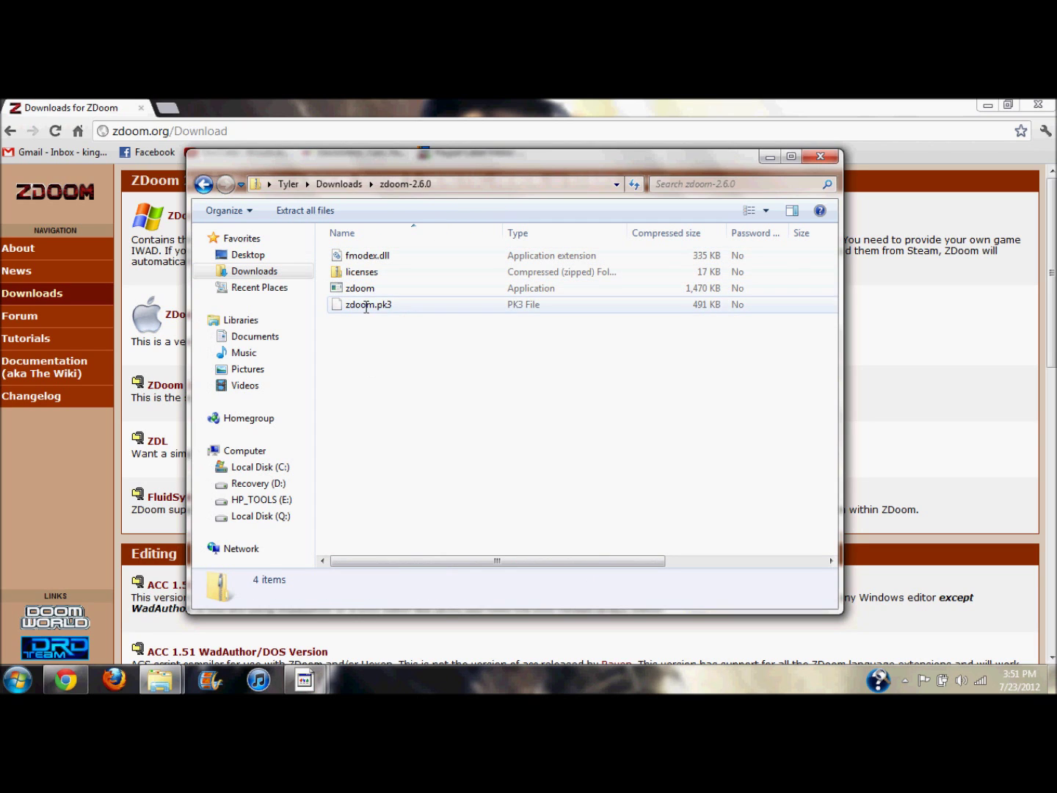
left_click(37, 475)
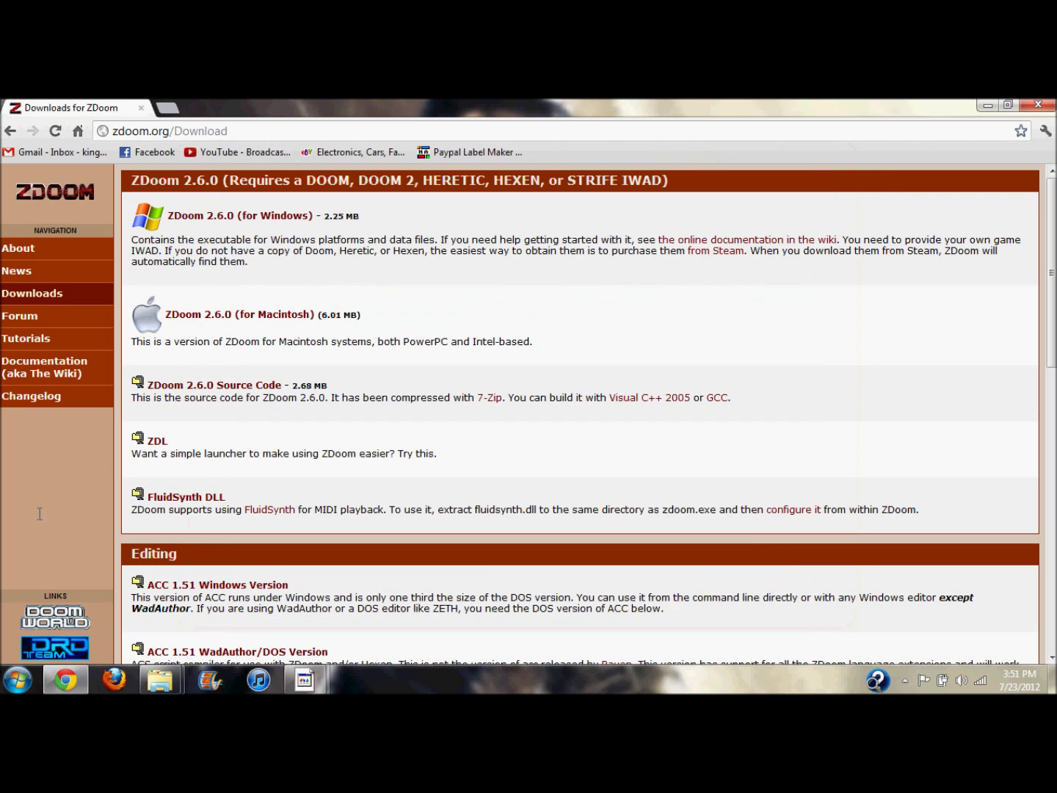
- Launch 7-Zip File Manager and open zdoom-2.6.0.zip from the user's Downloads folder on drive C:
left_click(17, 679)
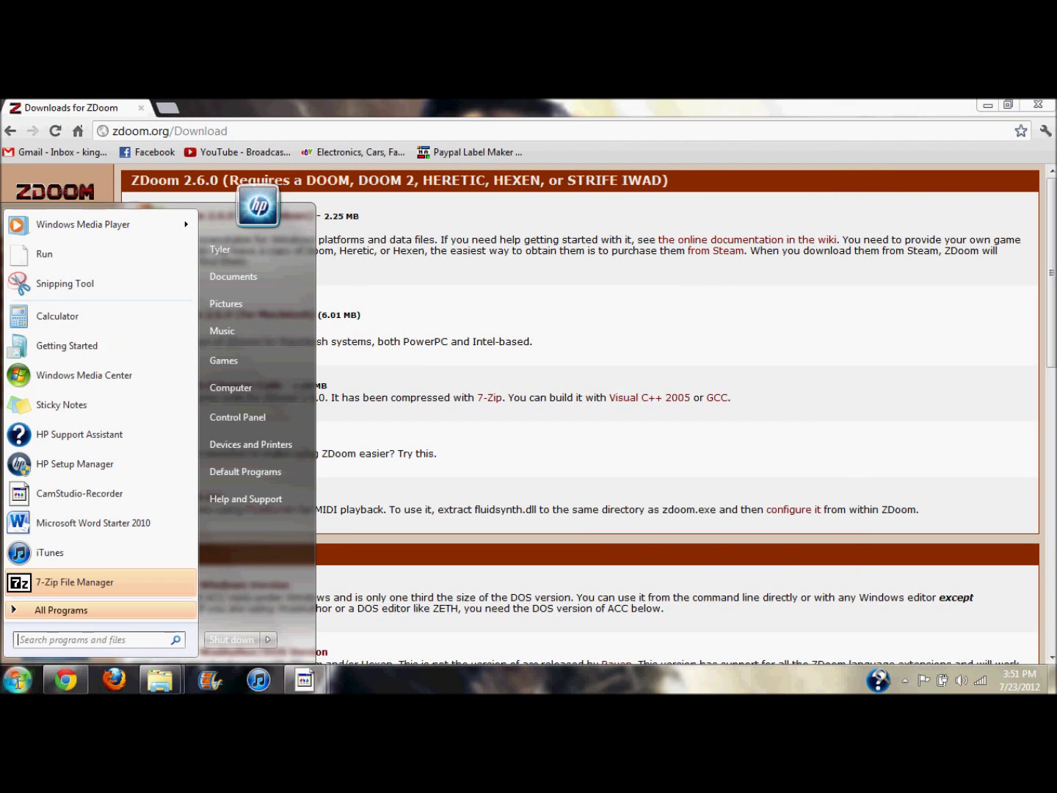
left_click(73, 582)
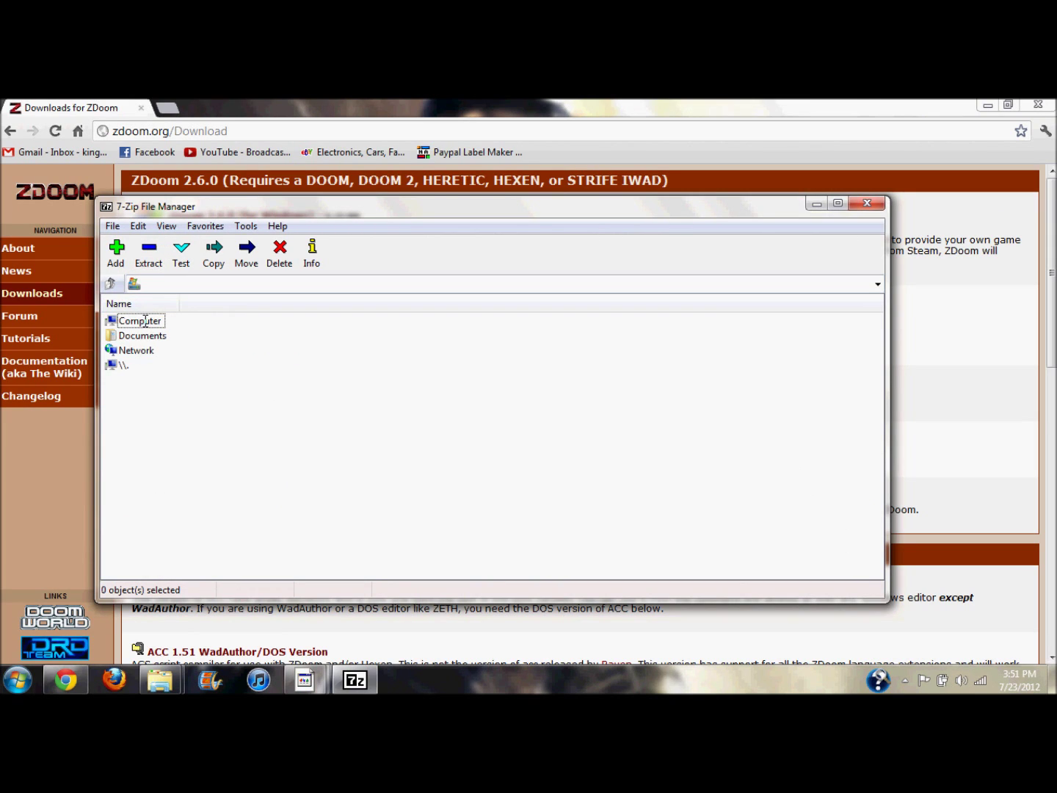
double_click(144, 320)
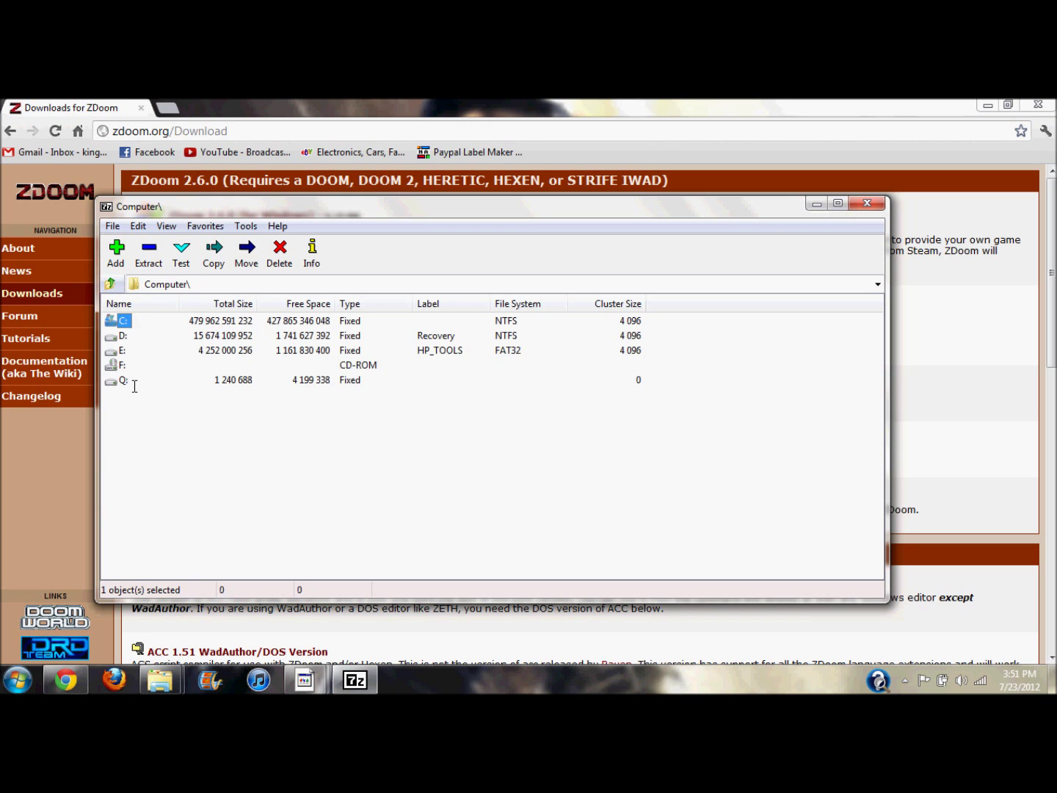
double_click(123, 321)
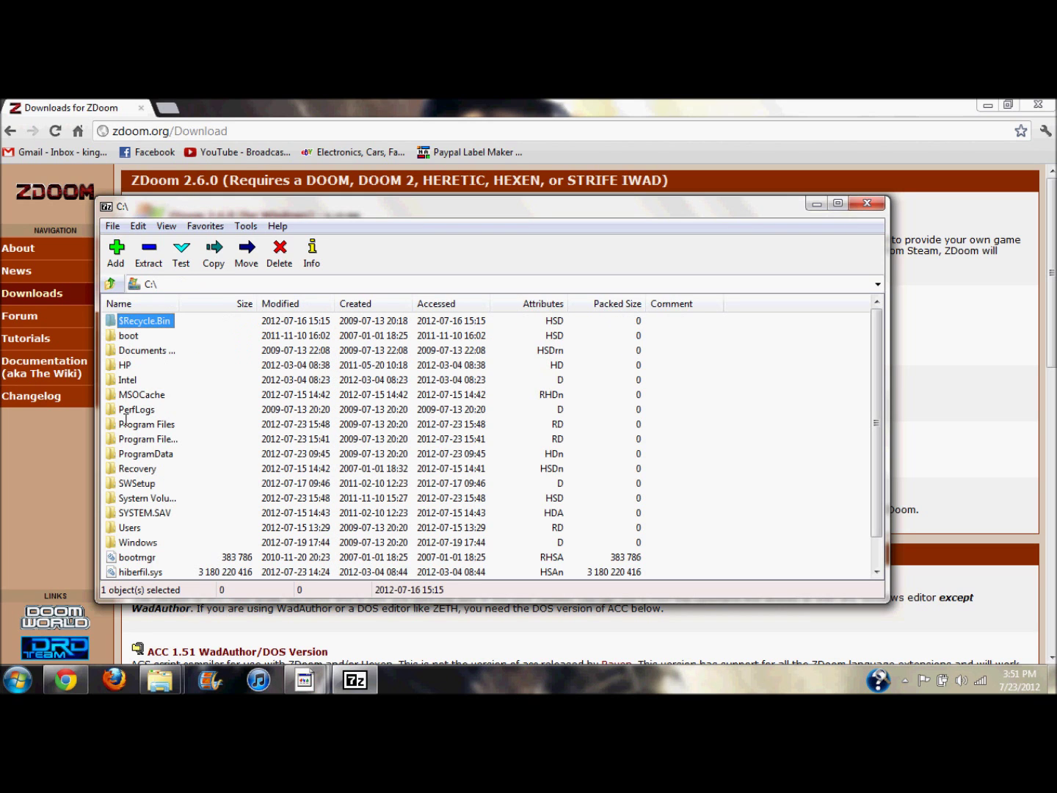
double_click(129, 528)
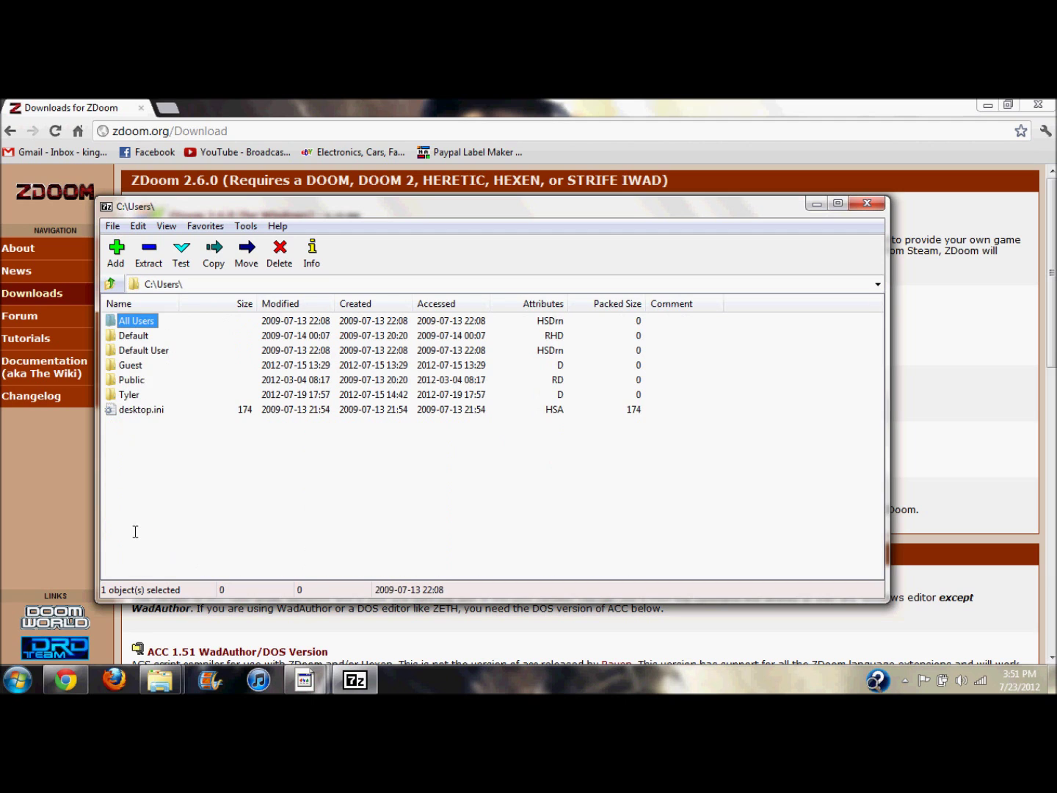
double_click(135, 394)
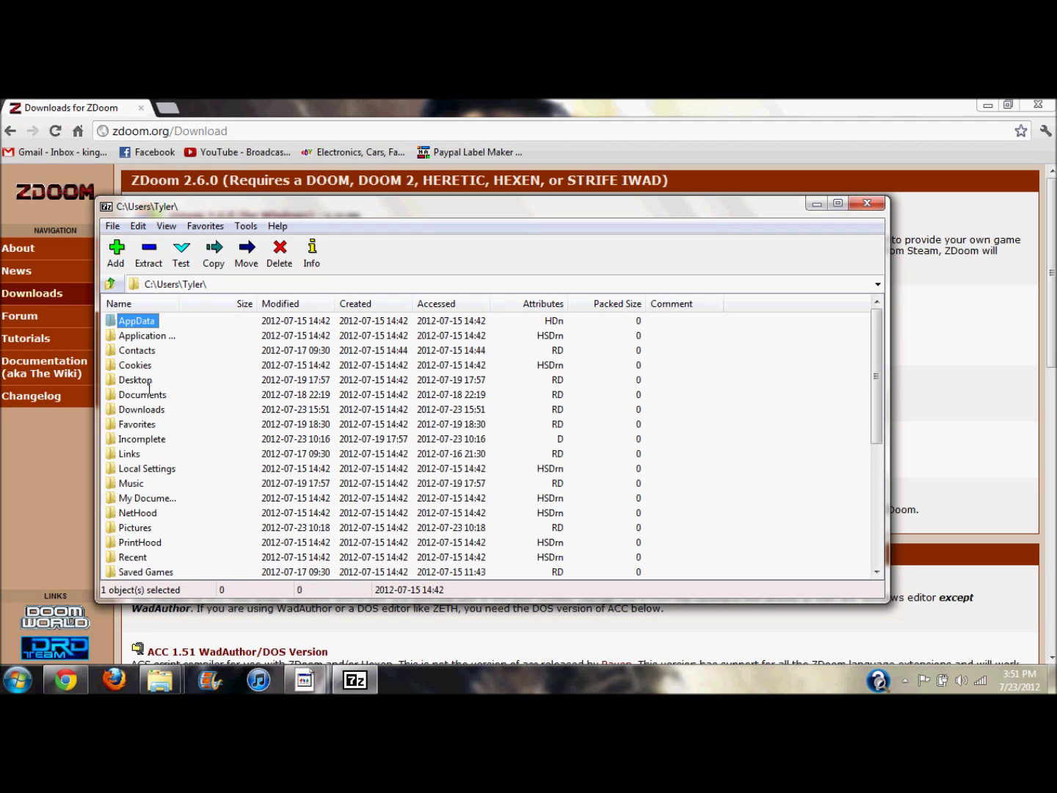
double_click(150, 408)
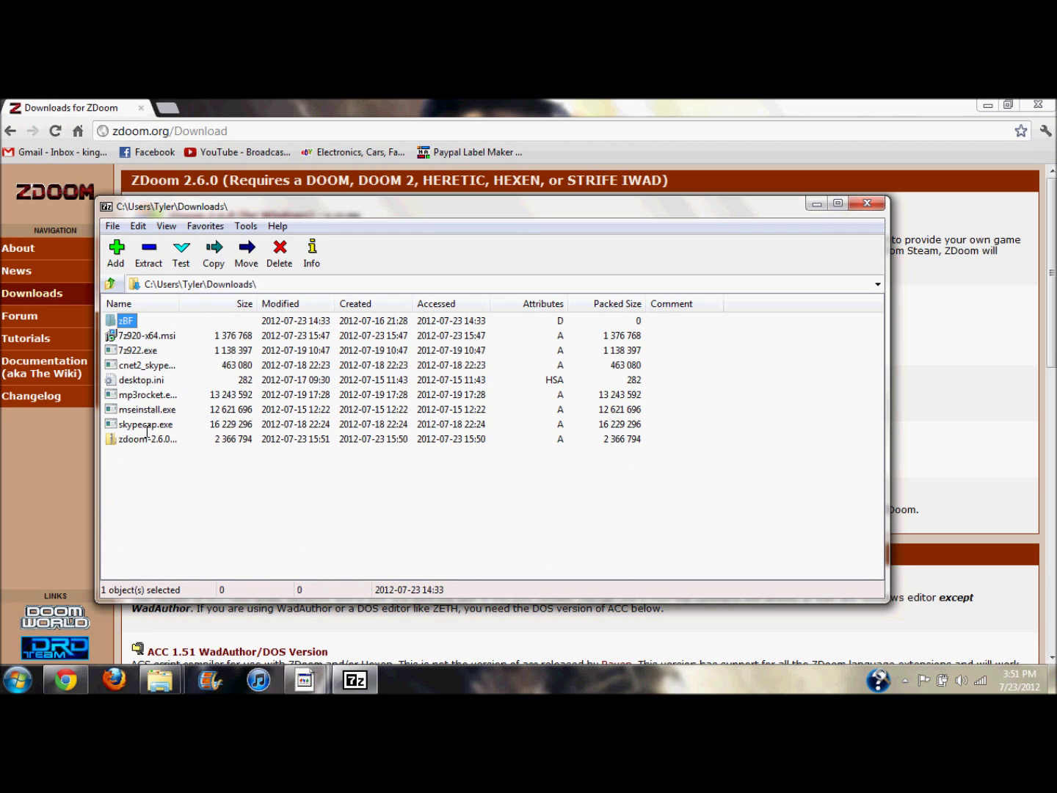
double_click(149, 439)
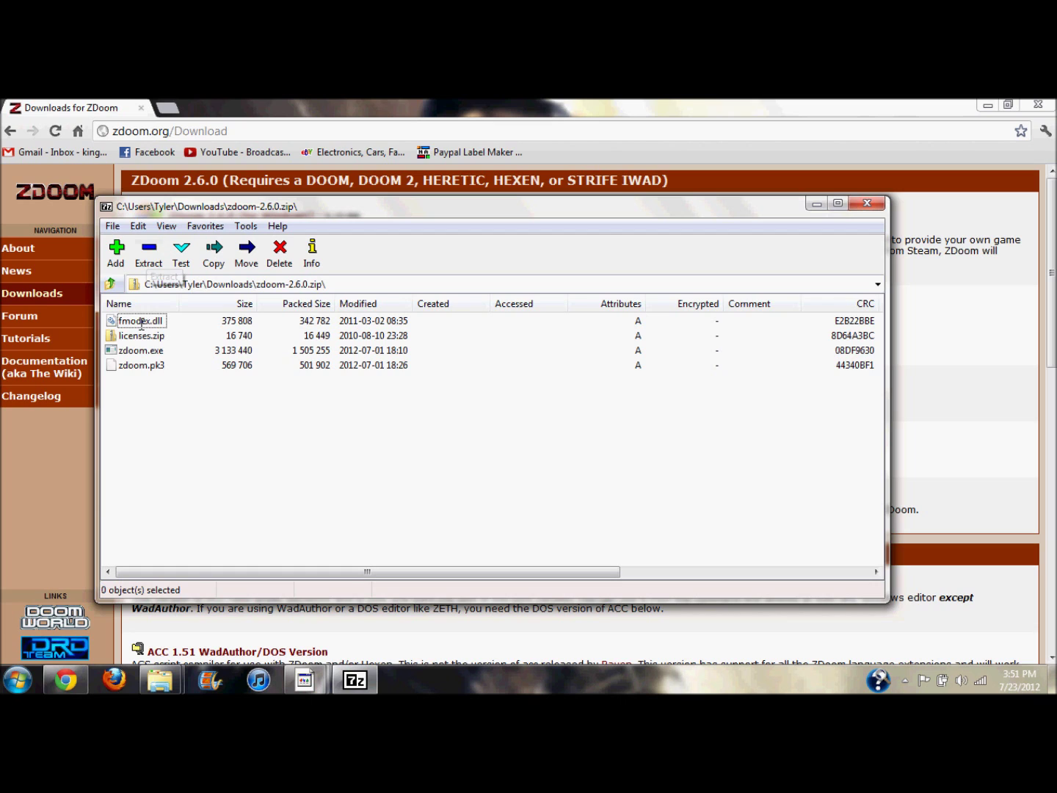
- Extract all files of zdoom-2.6.0.zip into the Downloads folder and close 7-Zip File Manager
left_click(149, 248)
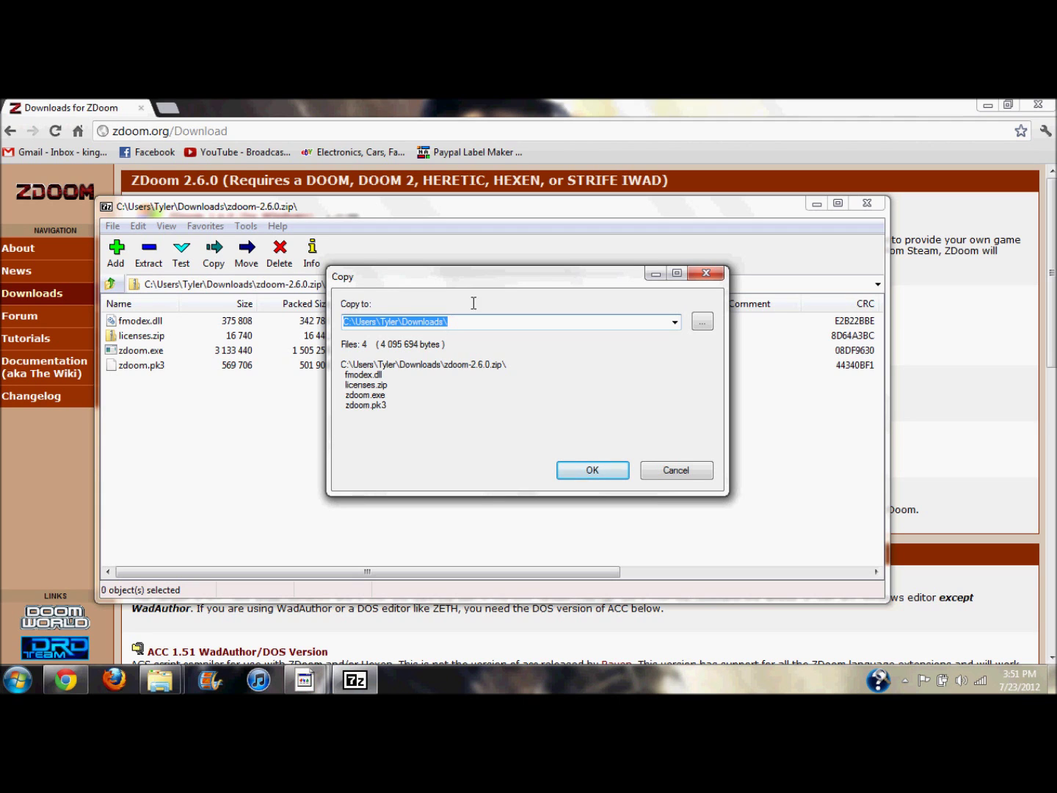
left_click(593, 469)
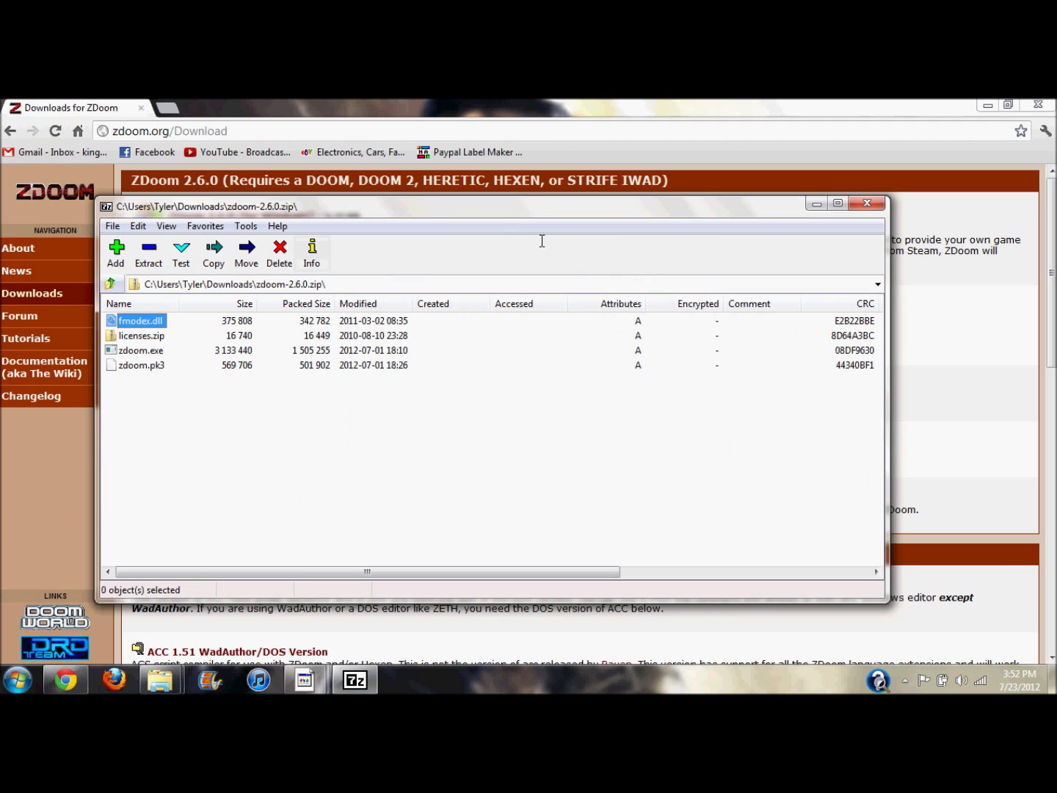
left_click(868, 203)
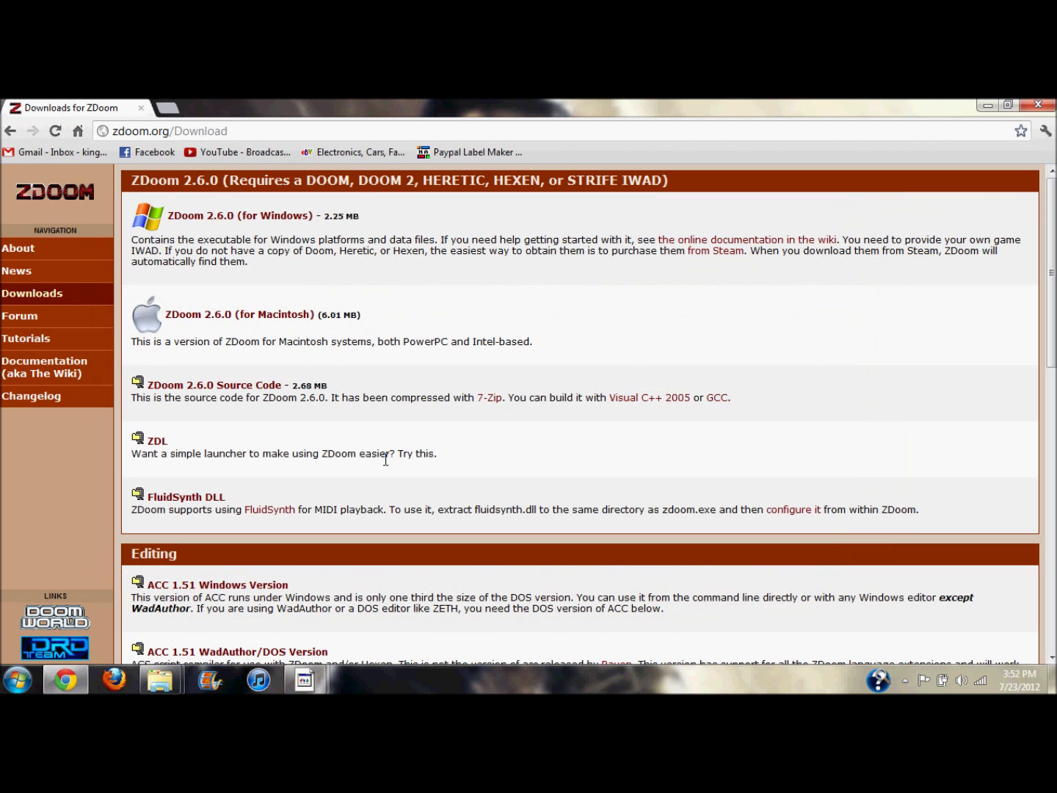
- Close the open Ultimate Doom and zdoom-2.6.0 Explorer windows
mouse_move(160, 652)
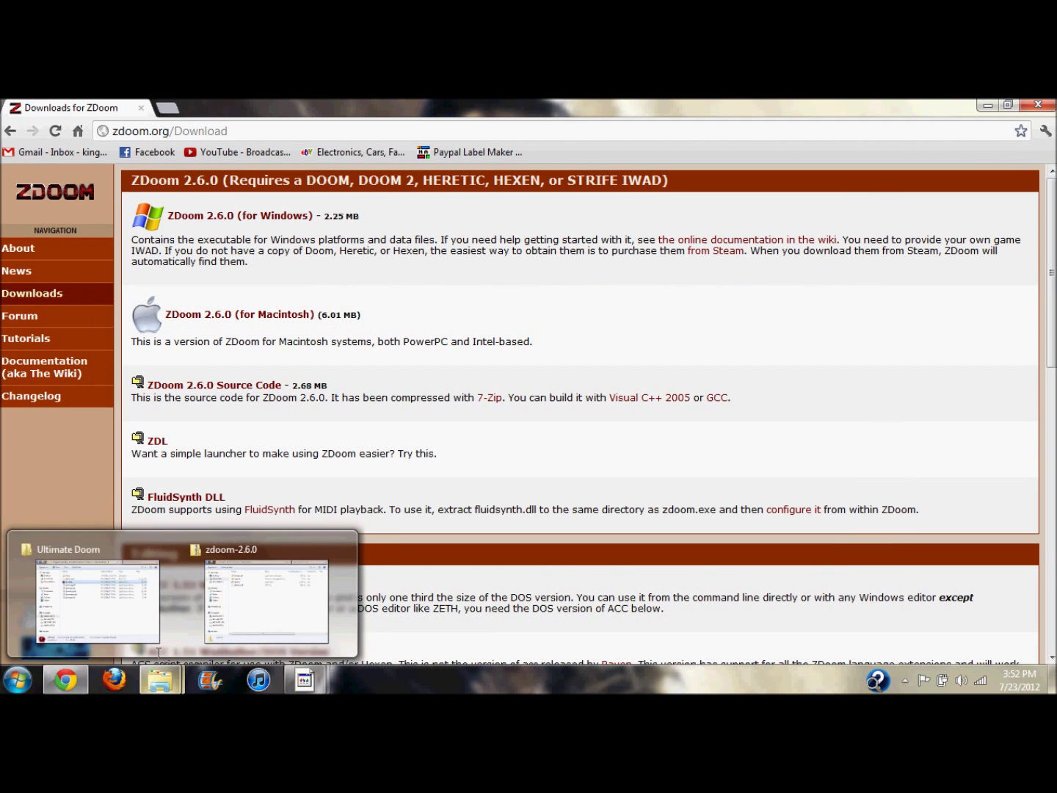
left_click(169, 549)
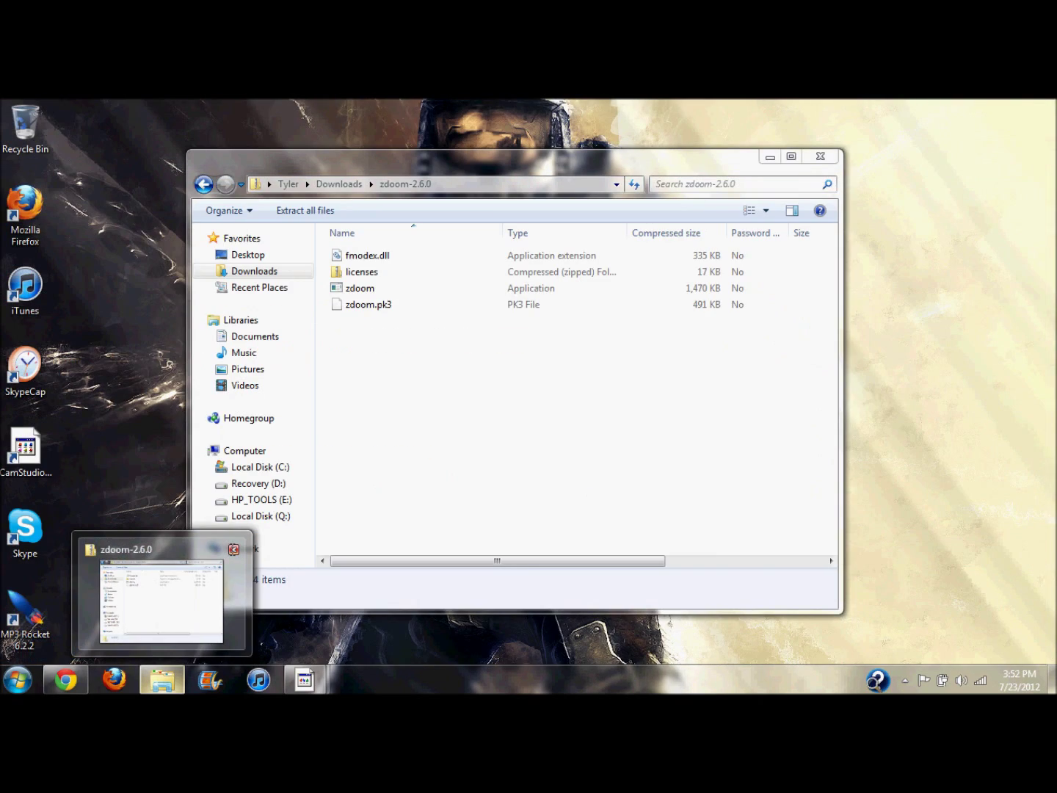
left_click(234, 550)
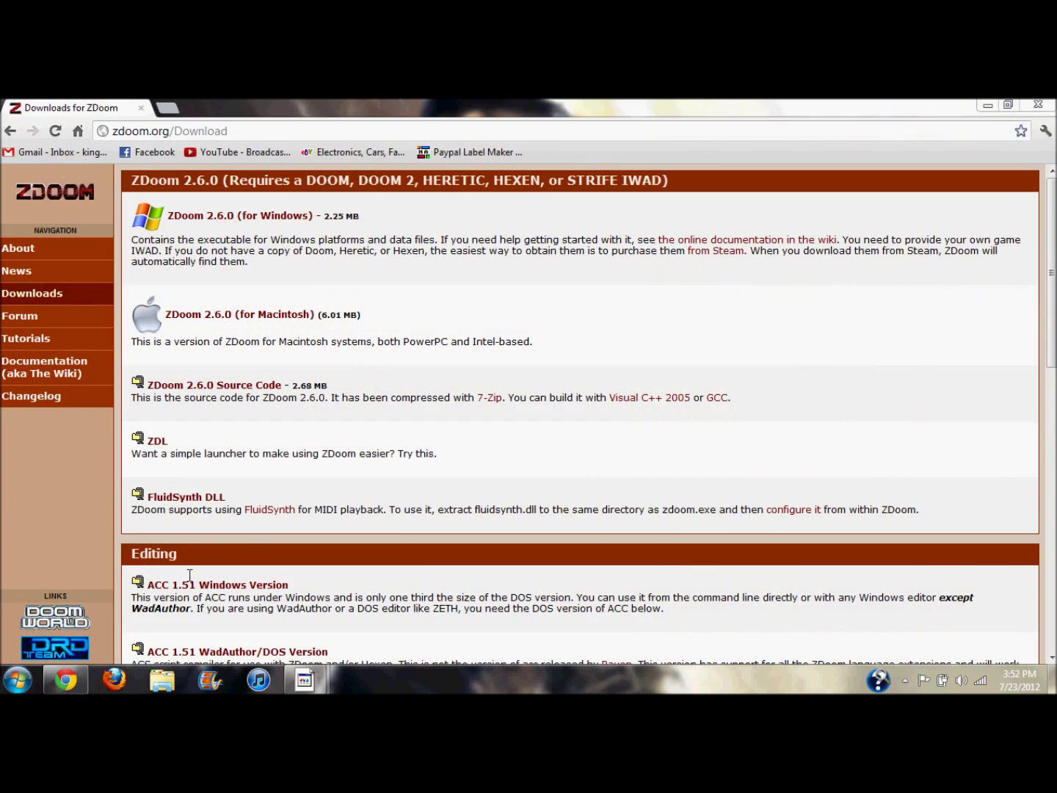
- Create a folder named zDoom Files in the Downloads folder and cancel the HP Support Assistant update
left_click(162, 679)
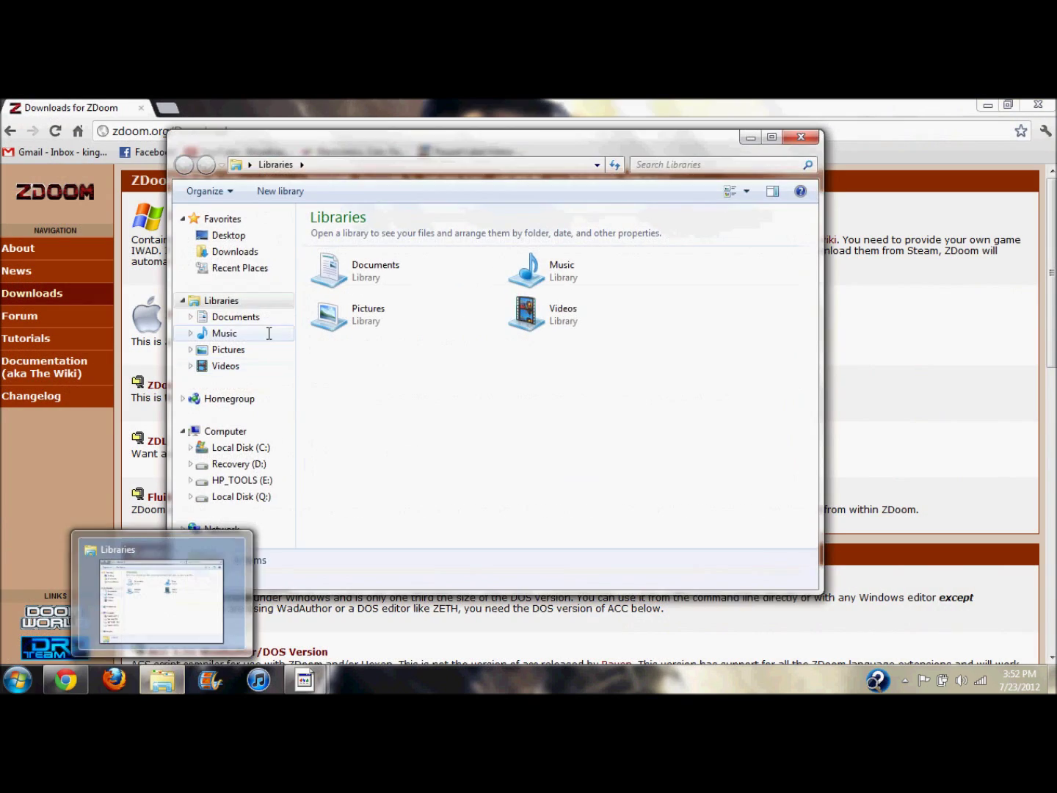
left_click(239, 252)
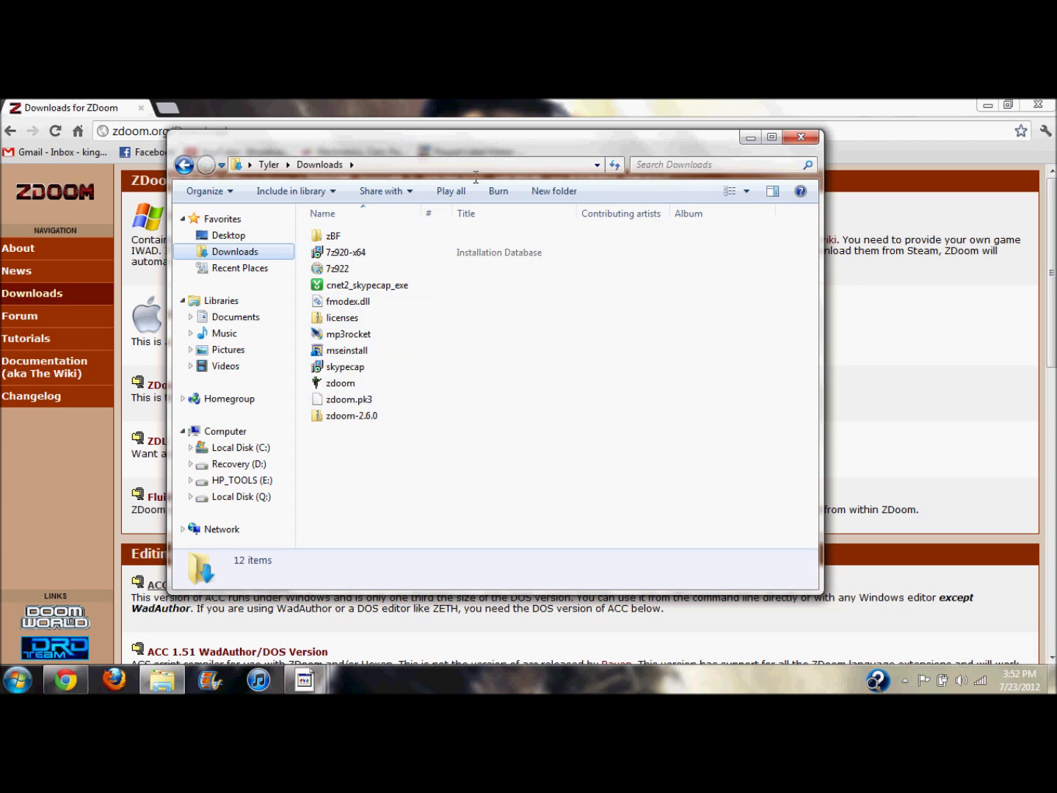
left_click(553, 191)
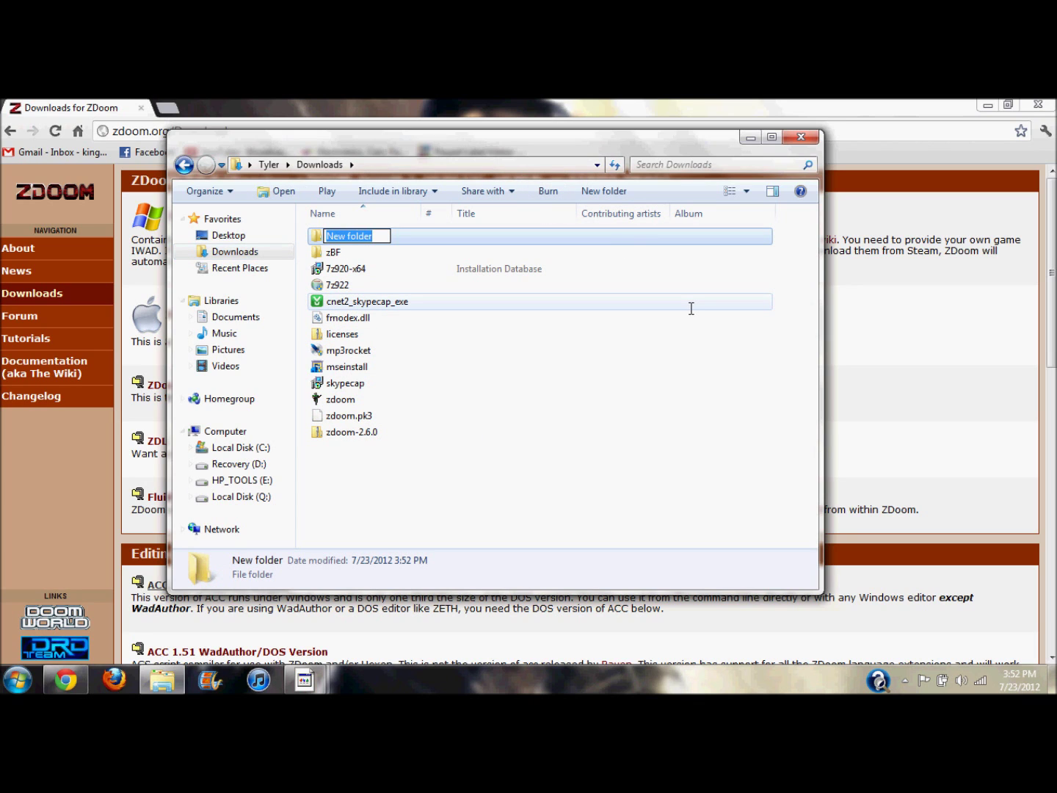
type("zDoom ")
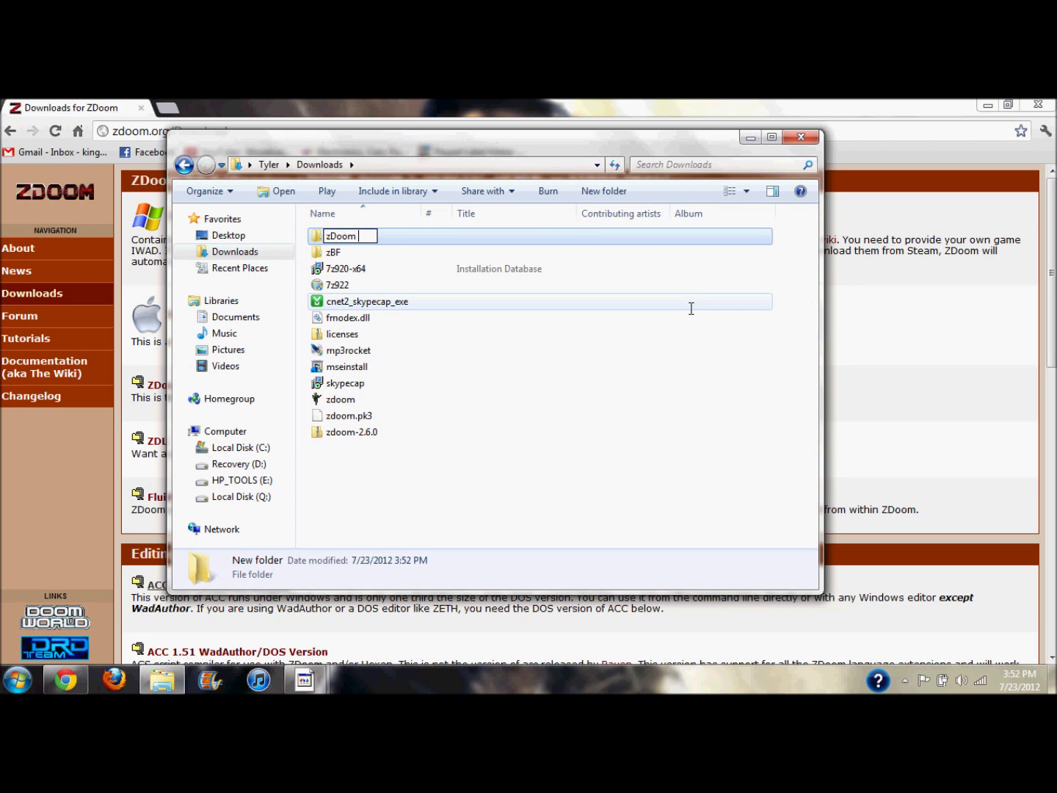
type("Files")
key("Return")
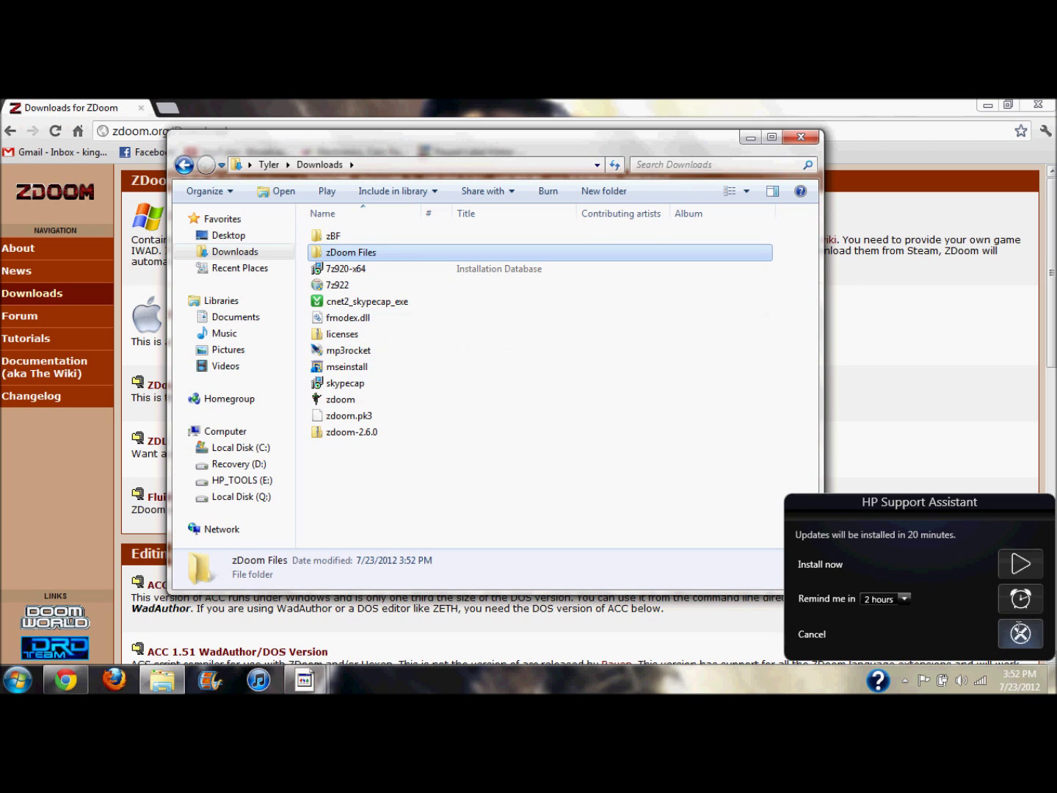
left_click(1021, 633)
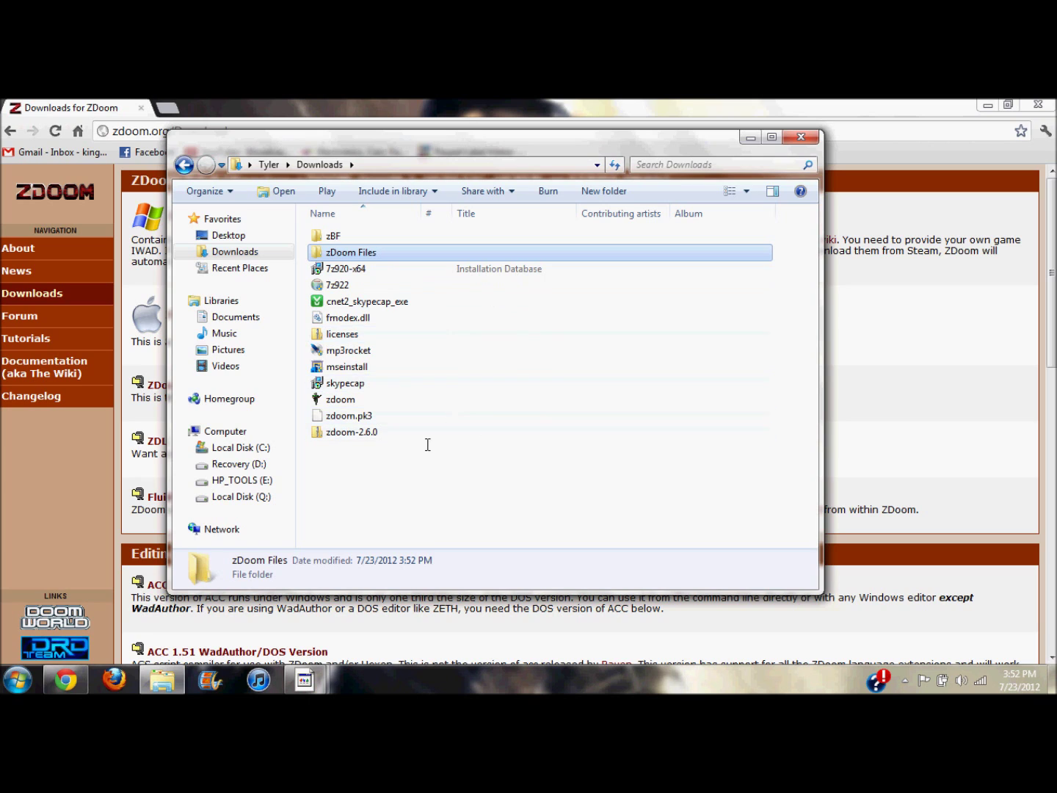
- Move zdoom.pk3, zdoom, fmodex.dll and licenses from Downloads into the zDoom Files folder, then open that folder
left_click(355, 431)
left_click_drag(354, 431, 353, 255)
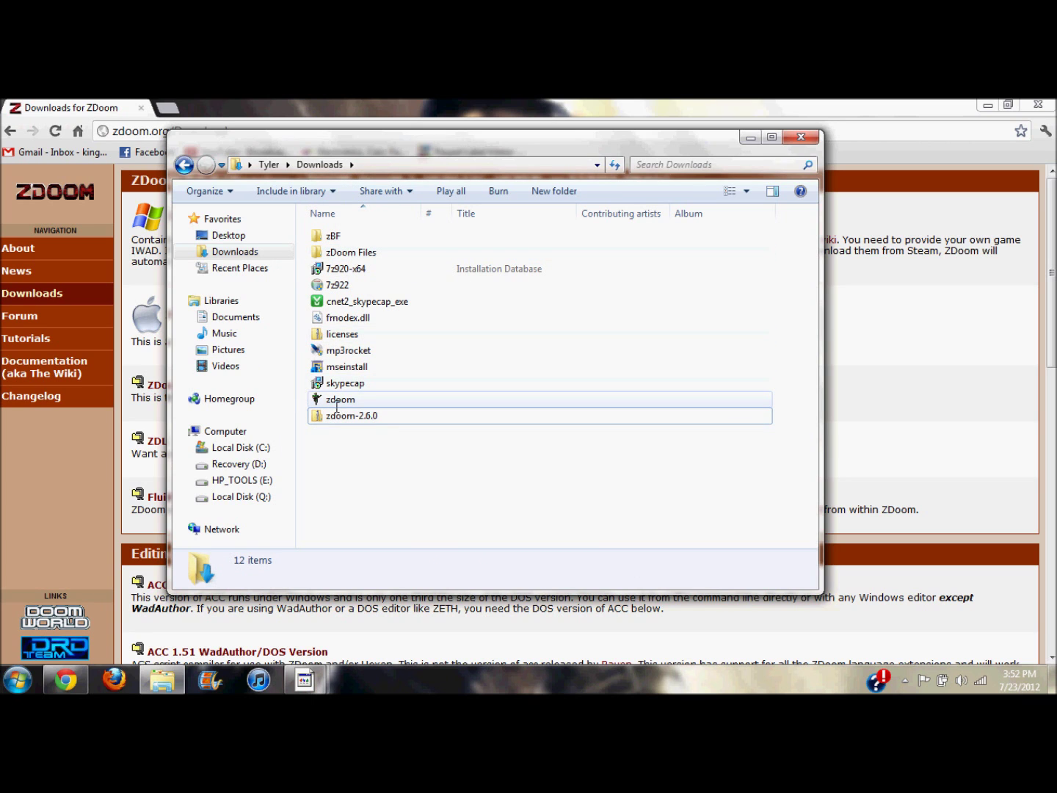
left_click_drag(340, 400, 392, 251)
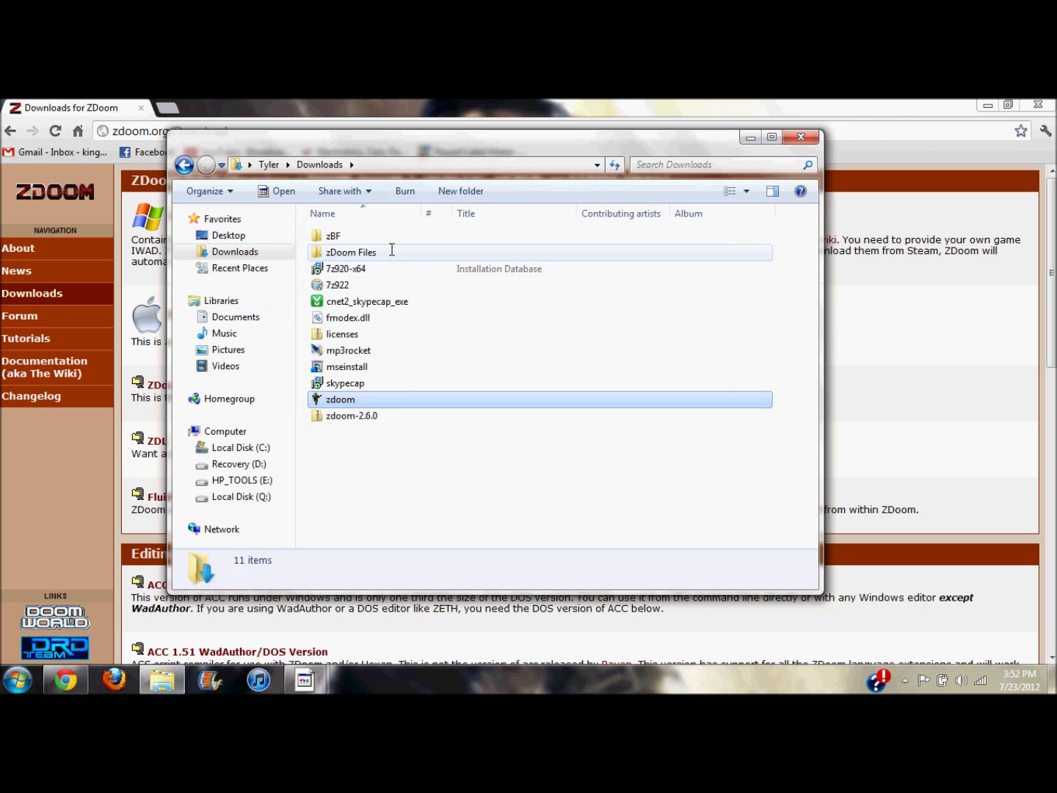
left_click_drag(364, 321, 365, 252)
left_click_drag(348, 321, 353, 255)
double_click(354, 254)
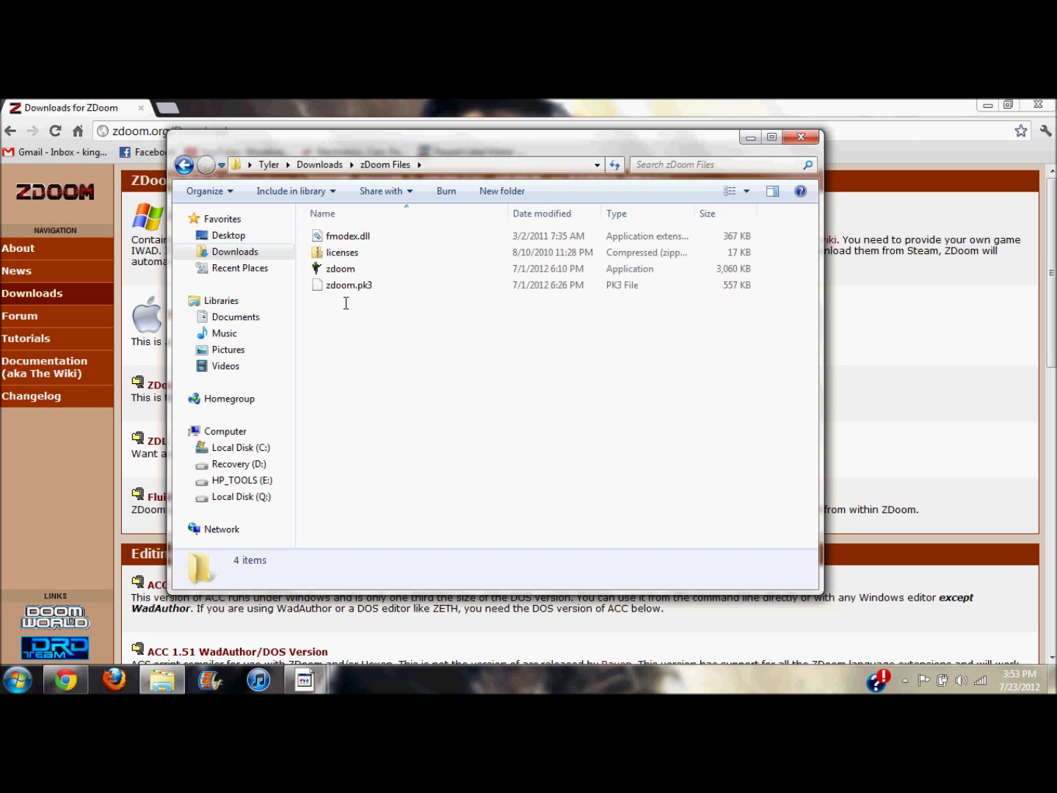
- Copy doom.wad from DOOM Collector's Edition's Ultimate Doom folder in Program Files (x86) on drive C: into zDoom Files in Downloads
left_click(256, 448)
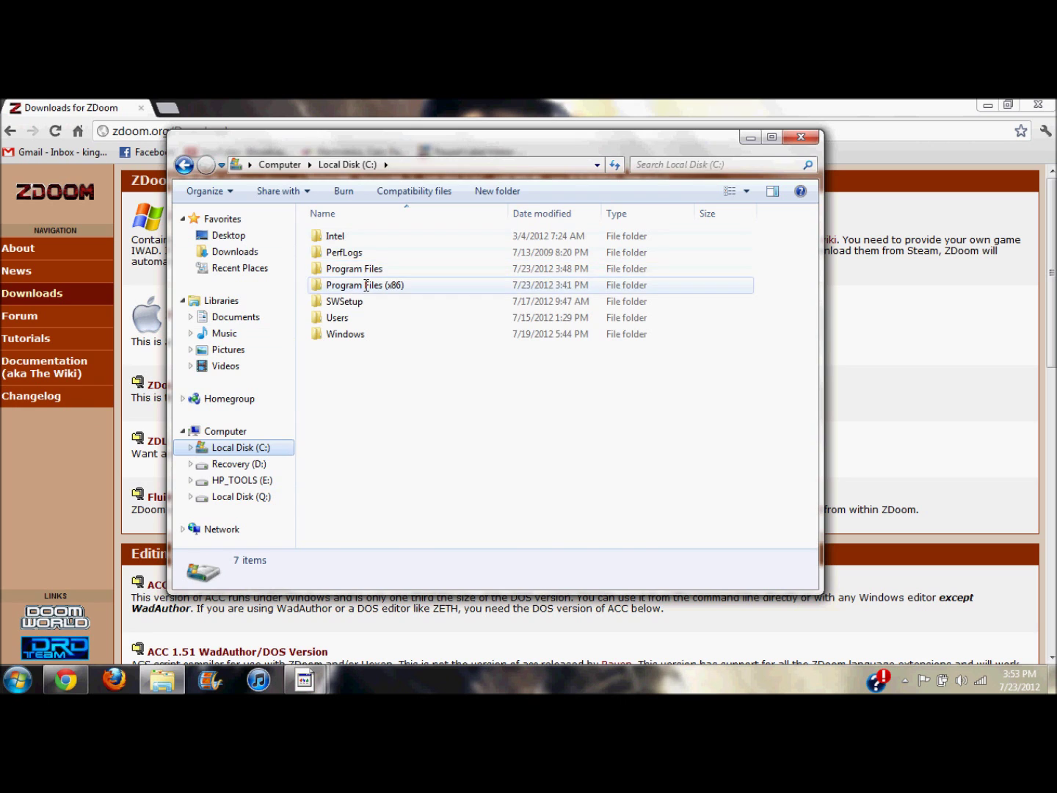
double_click(367, 285)
double_click(374, 317)
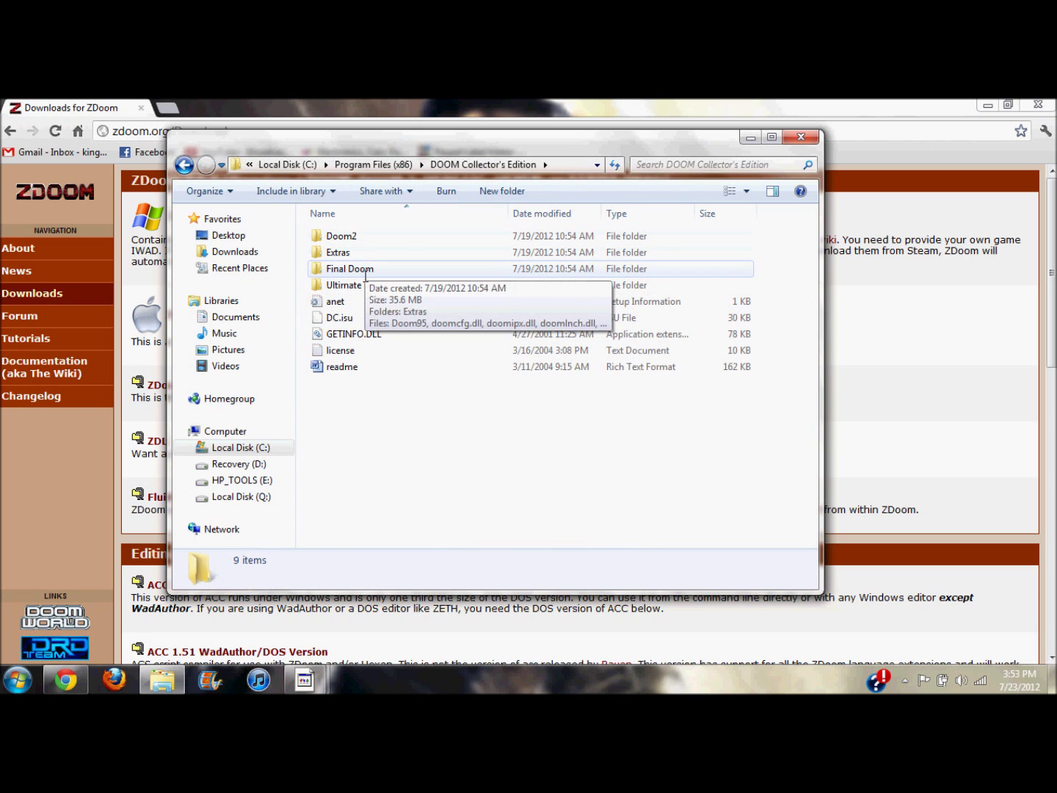
double_click(366, 285)
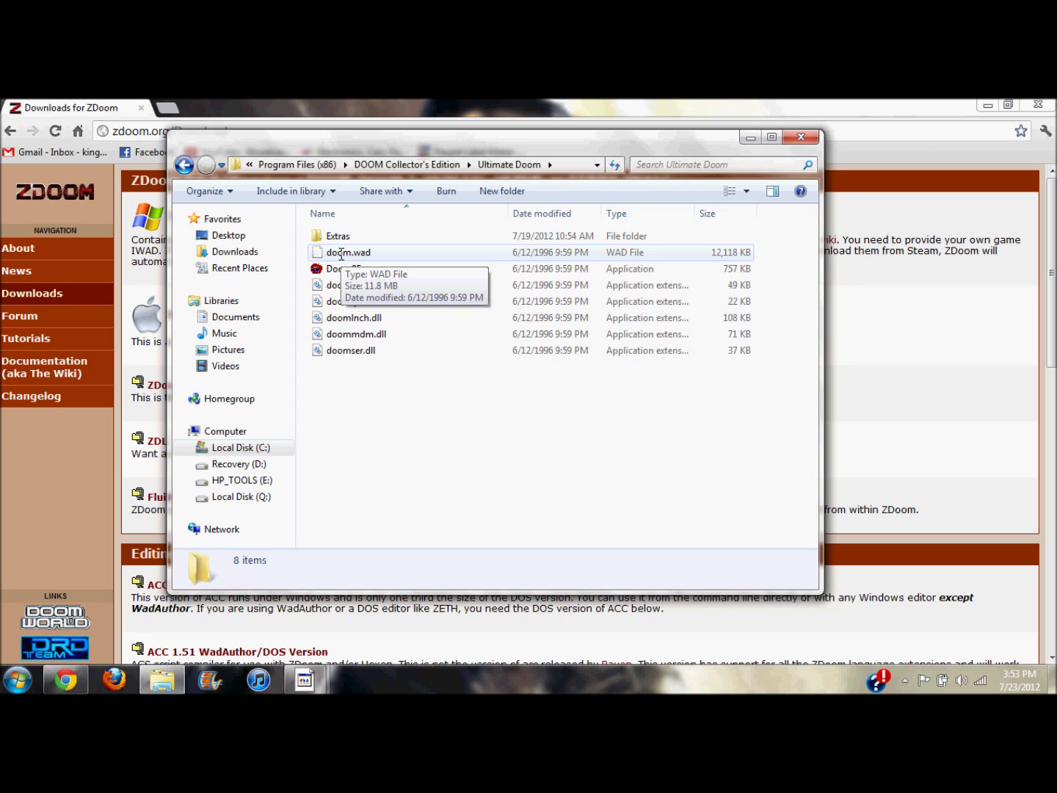
right_click(341, 253)
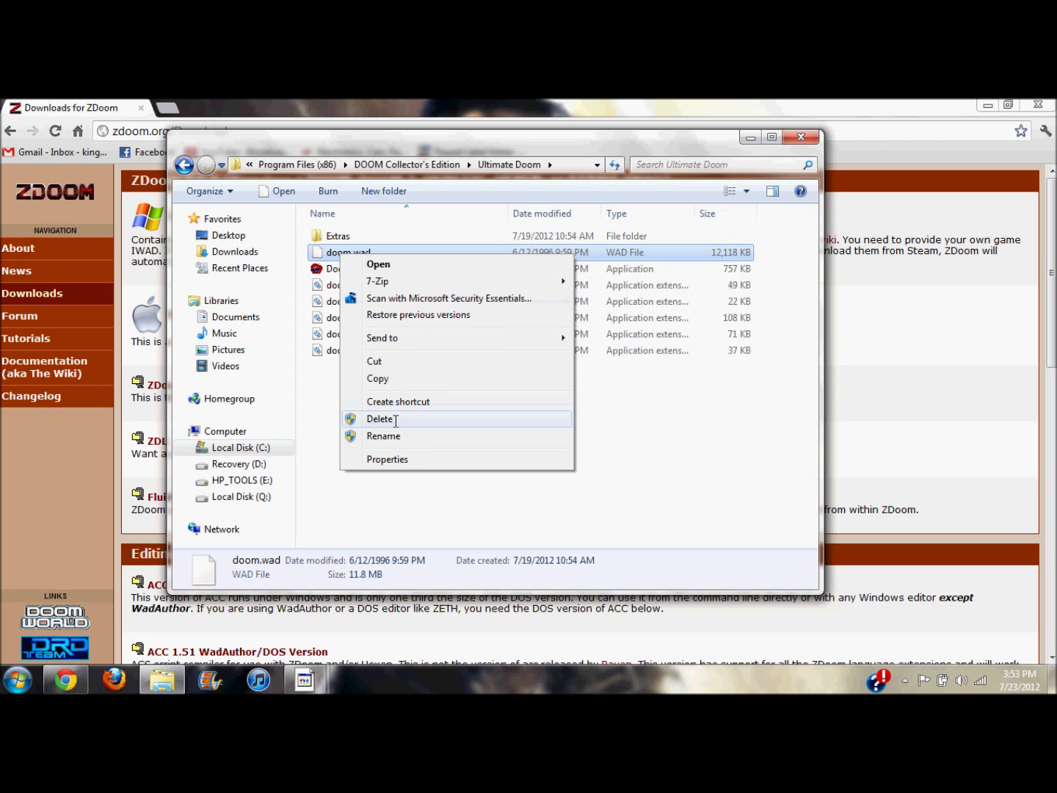
left_click(399, 379)
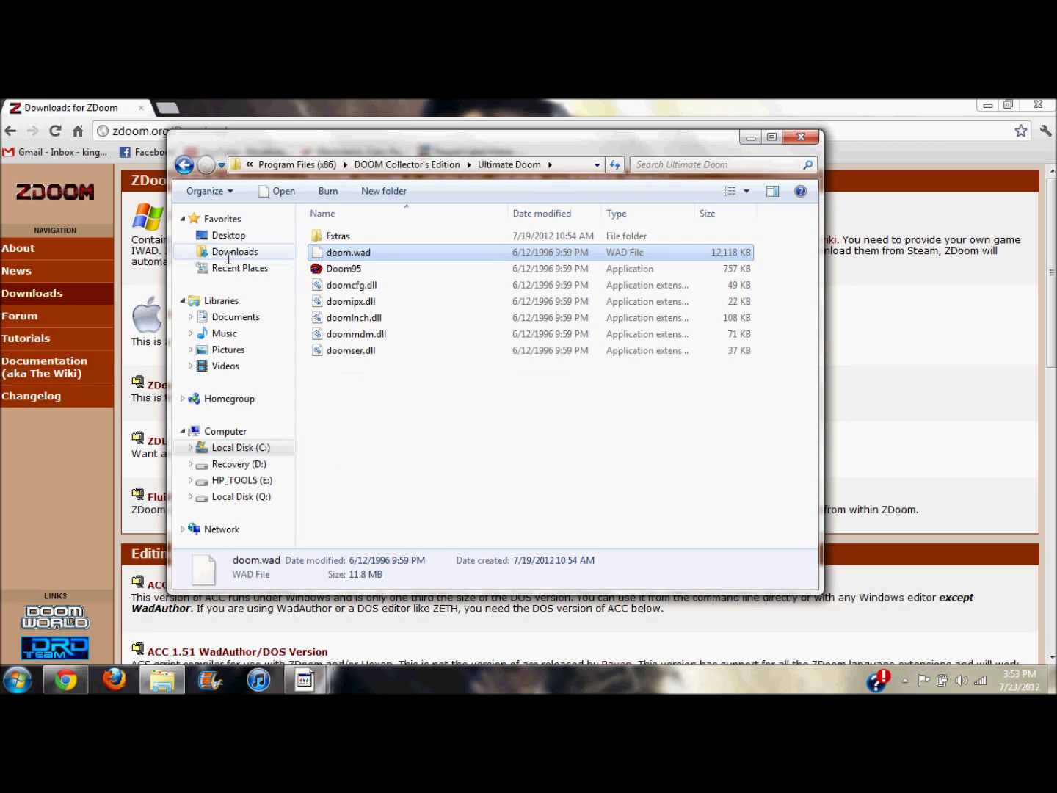
left_click(234, 253)
double_click(340, 253)
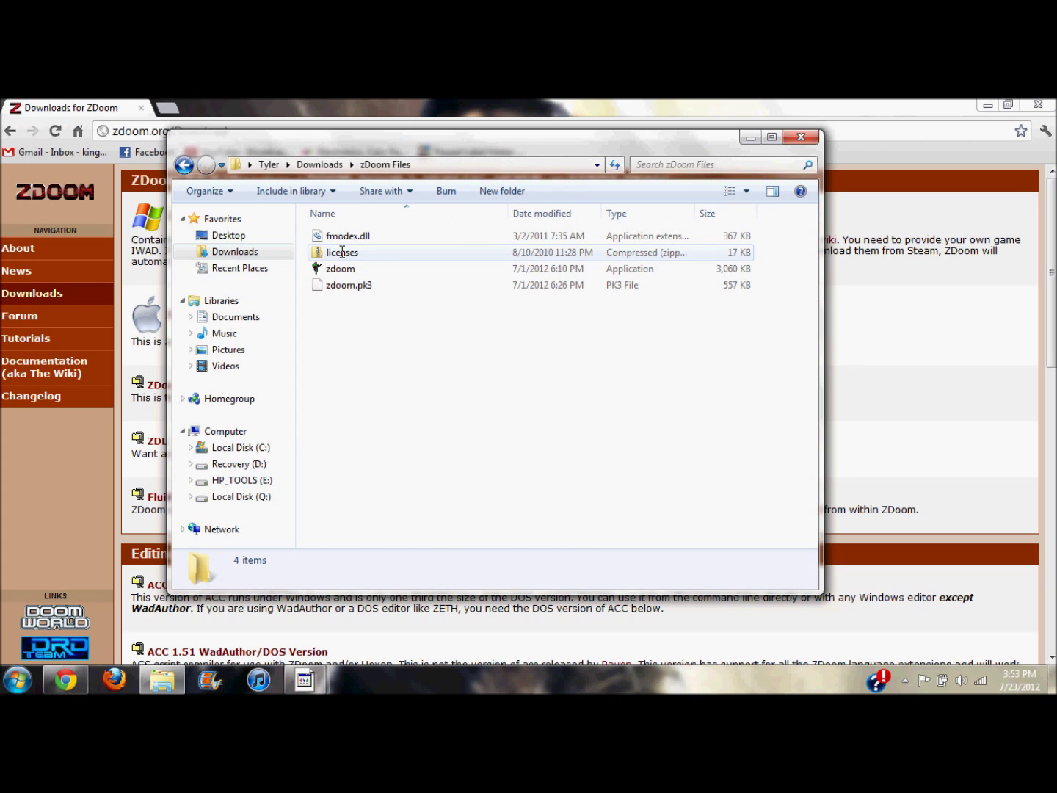
right_click(346, 335)
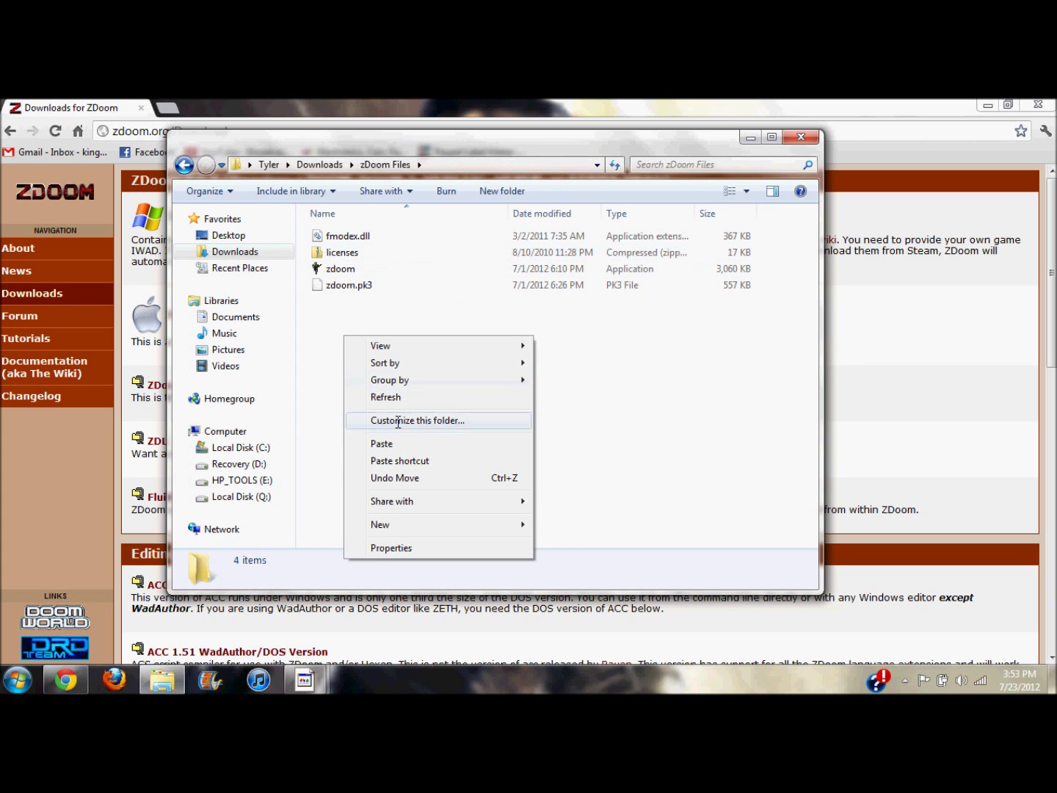
left_click(407, 443)
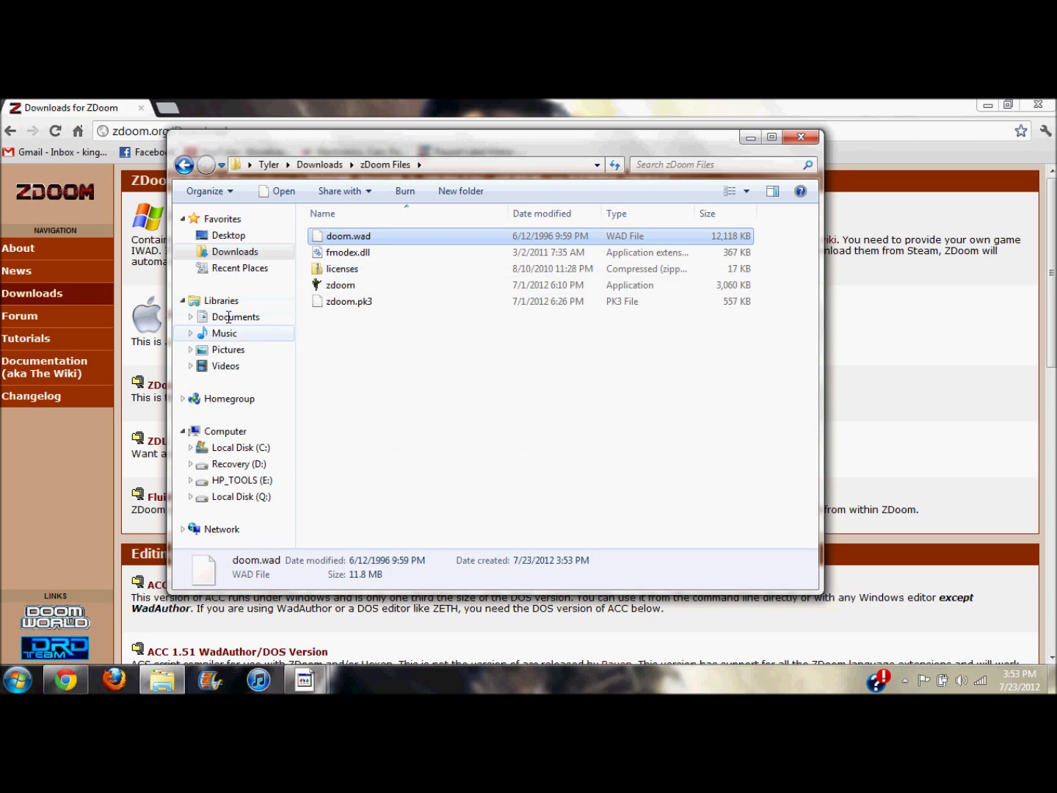
- Copy DOOM2.WAD from DOOM Collector's Edition's Doom2 folder in Program Files (x86) into zDoom Files in Downloads
left_click(268, 447)
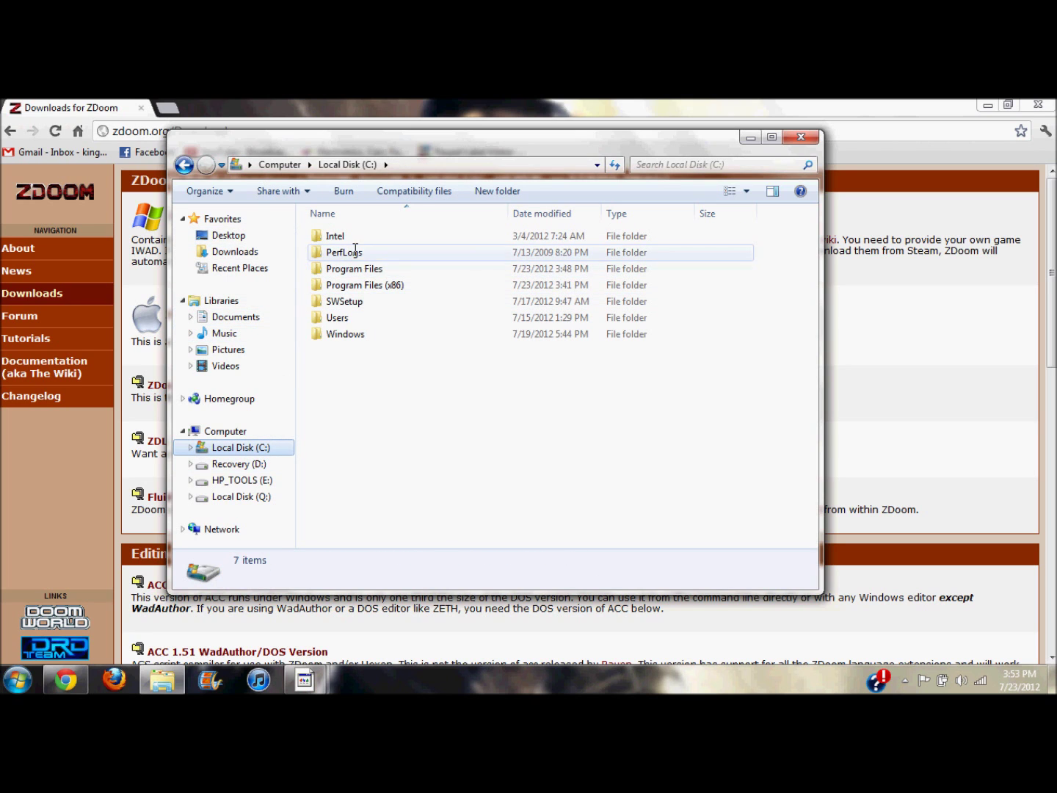
double_click(375, 285)
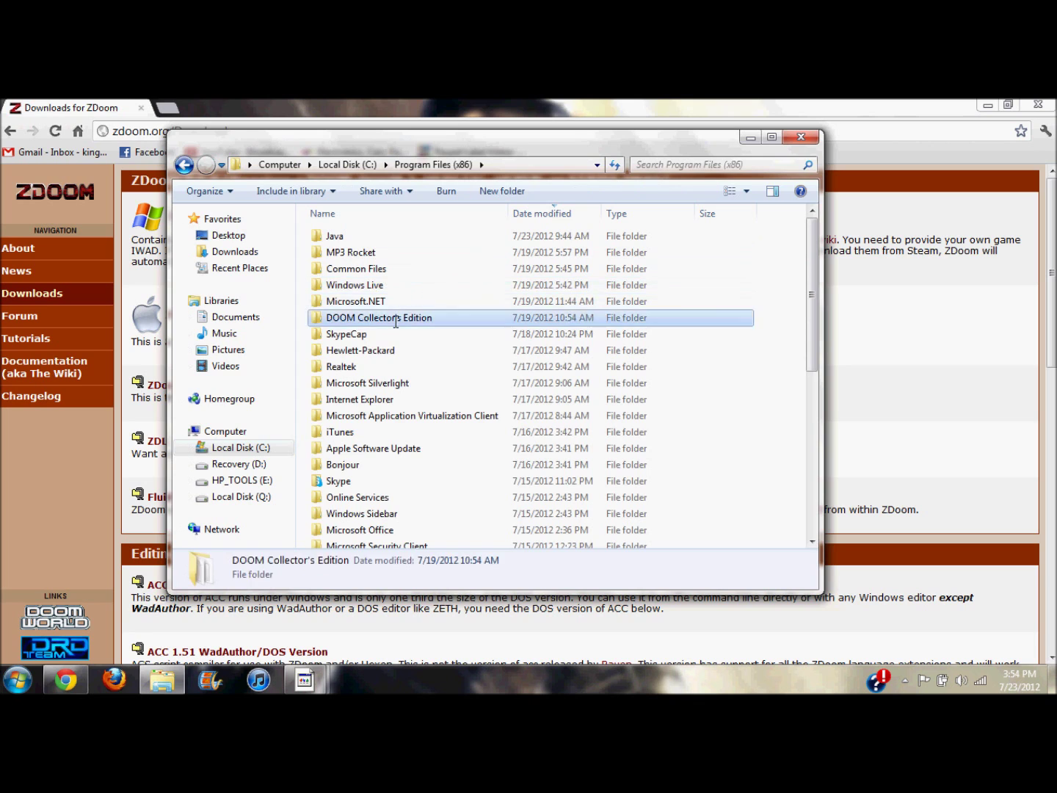
double_click(371, 317)
double_click(341, 234)
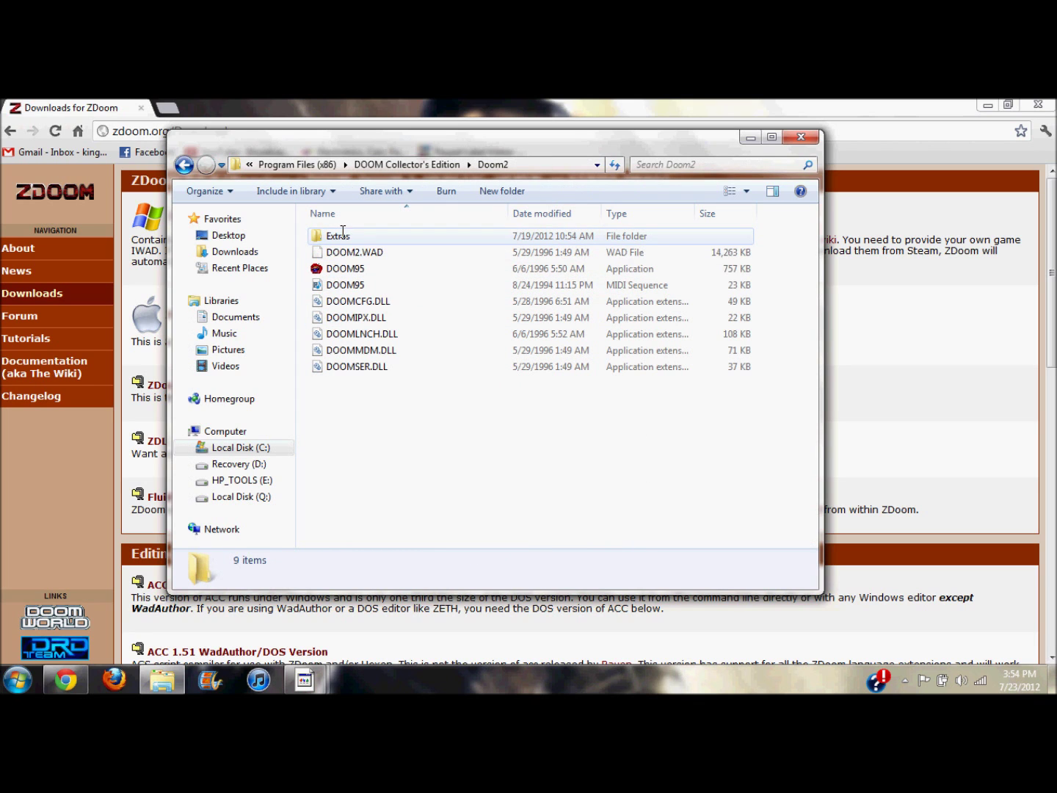
right_click(338, 252)
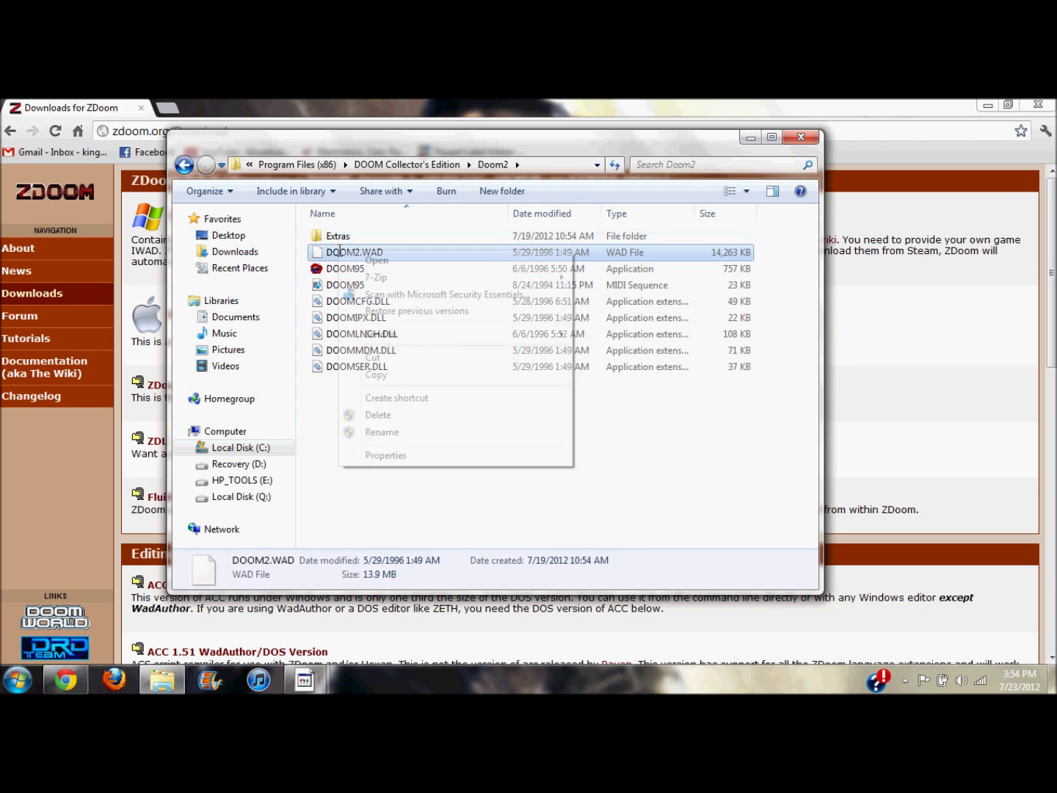
left_click(374, 374)
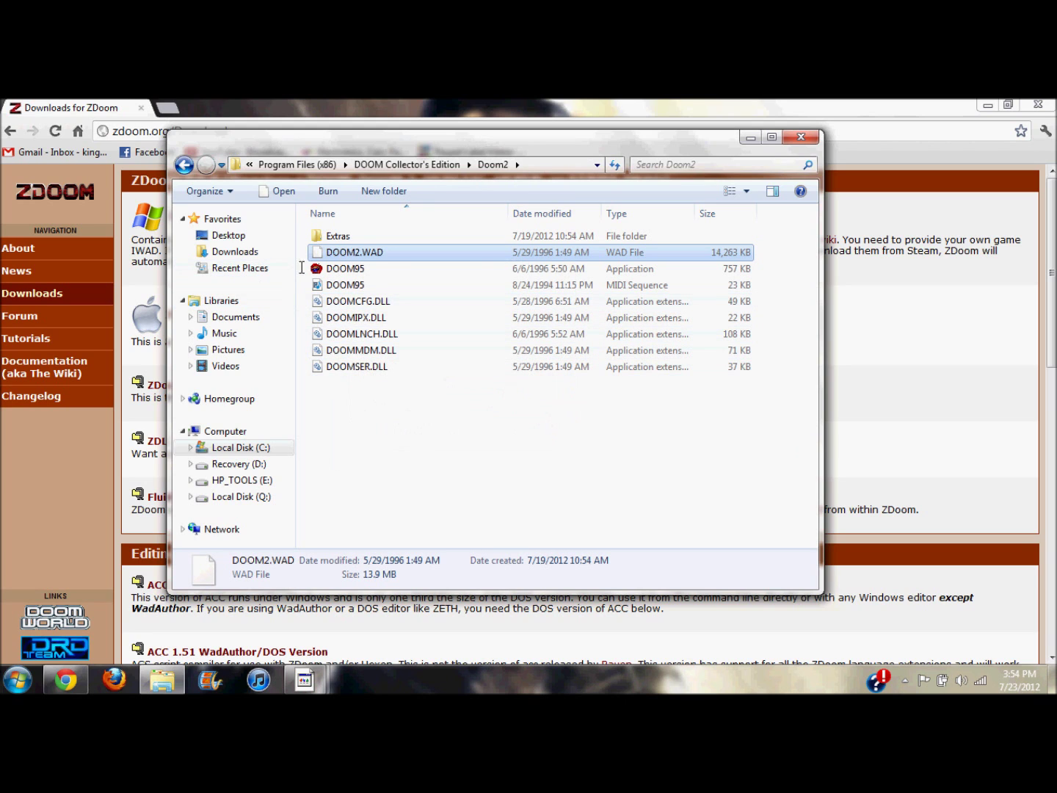
right_click(334, 252)
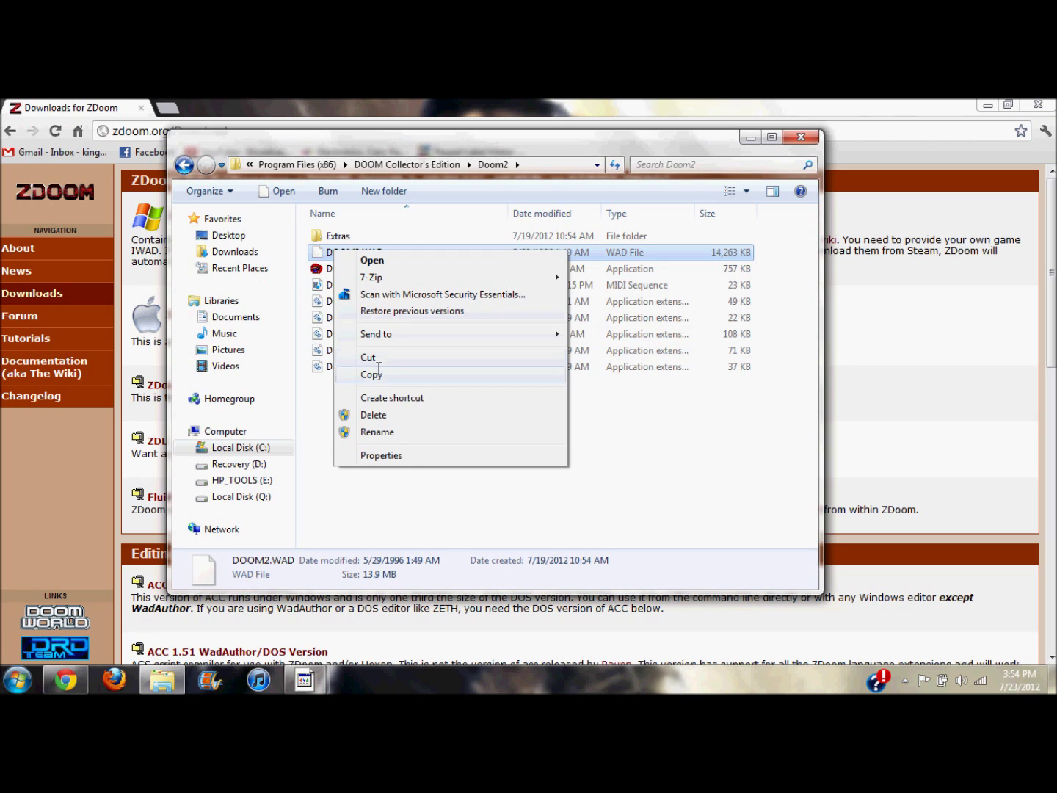
left_click(373, 374)
left_click(234, 251)
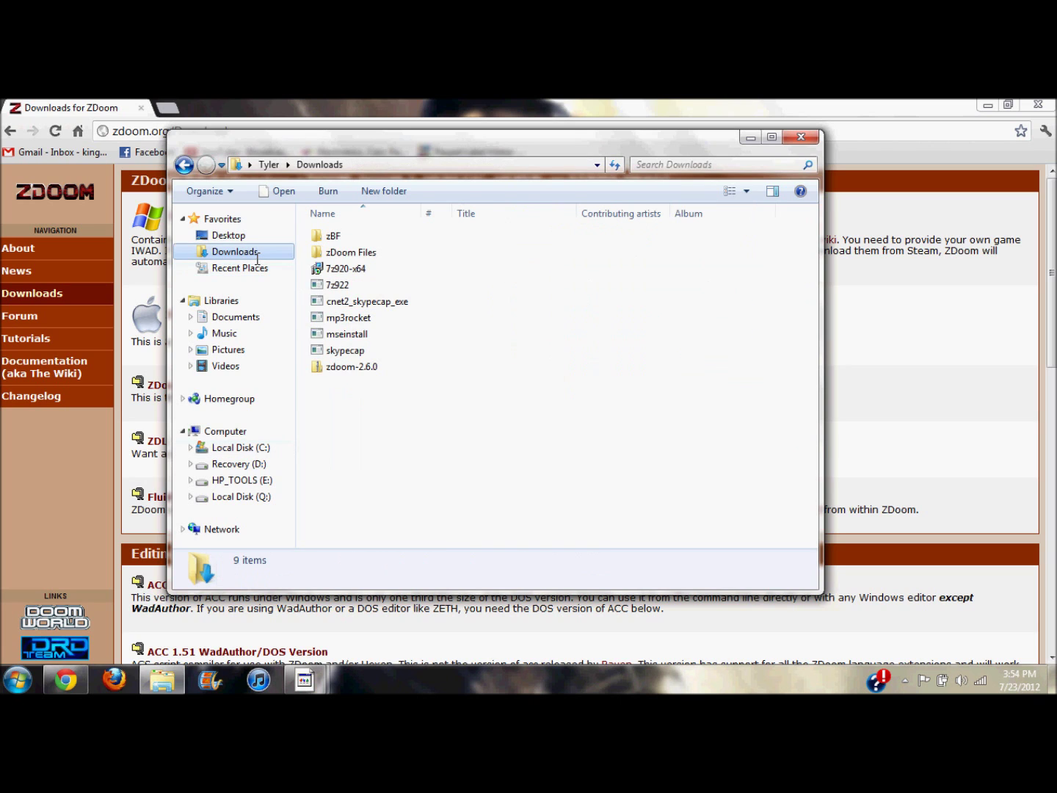
left_click(338, 254)
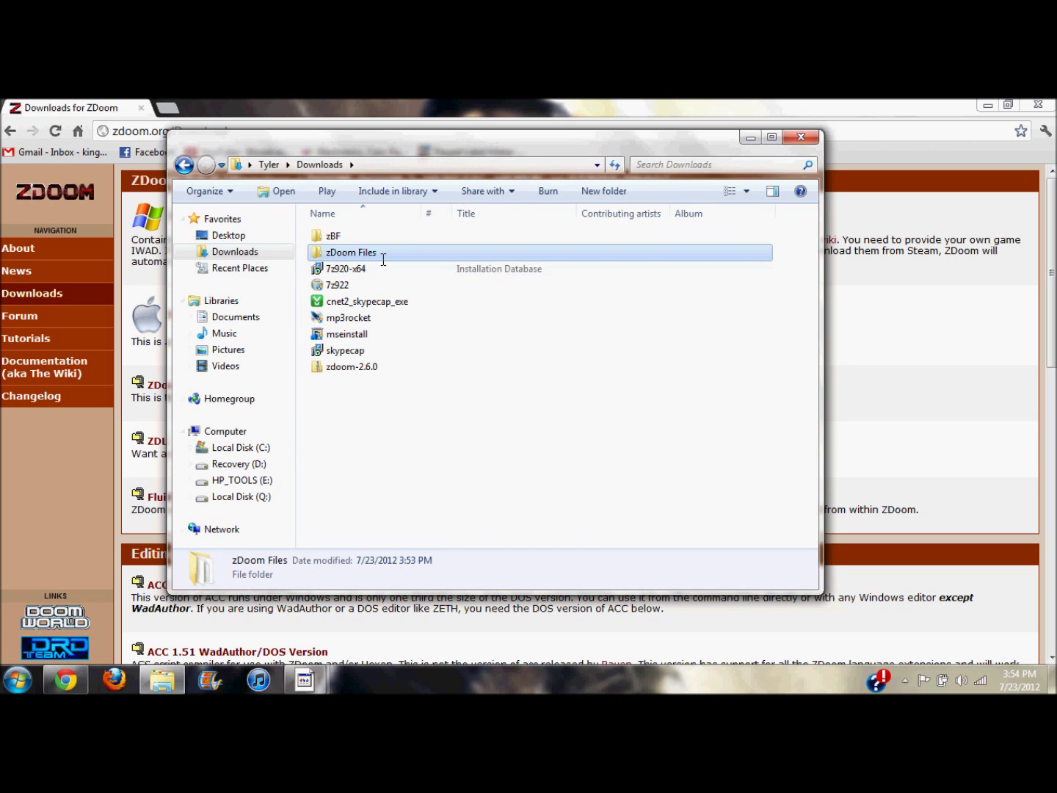
double_click(382, 253)
right_click(405, 319)
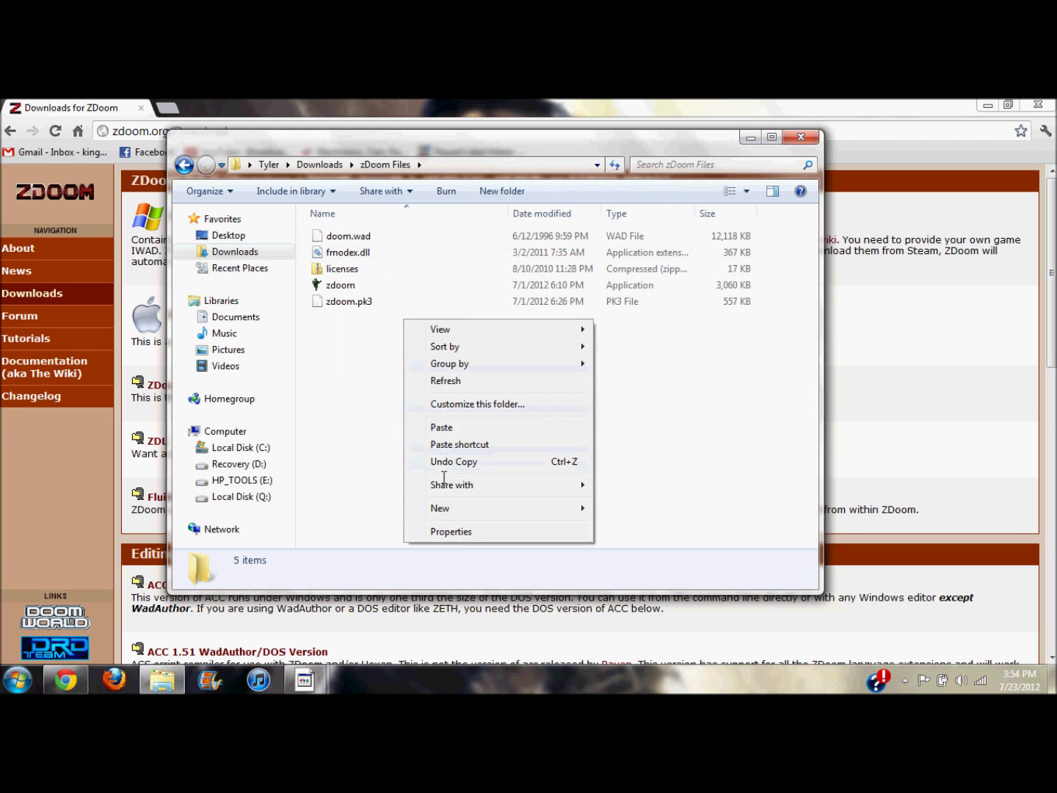
left_click(442, 427)
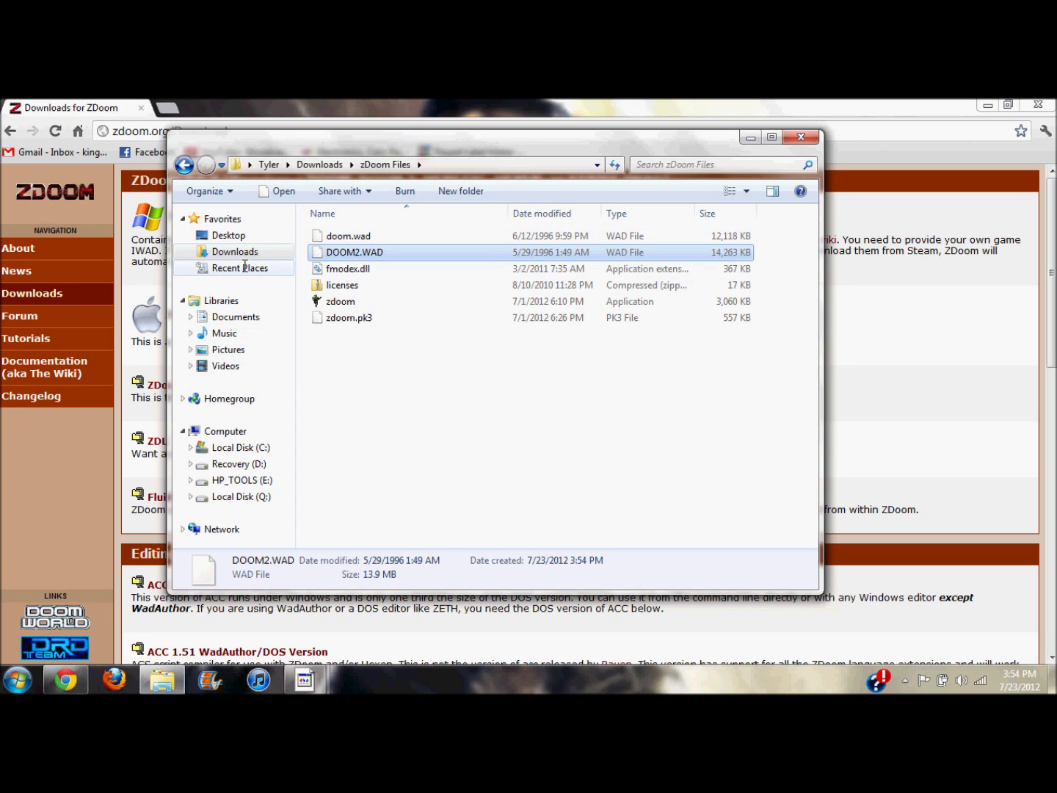
- Copy plutonia.wad from DOOM Collector's Edition's Final Doom folder in Program Files (x86) on drive C: into zDoom Files in Downloads
left_click(245, 449)
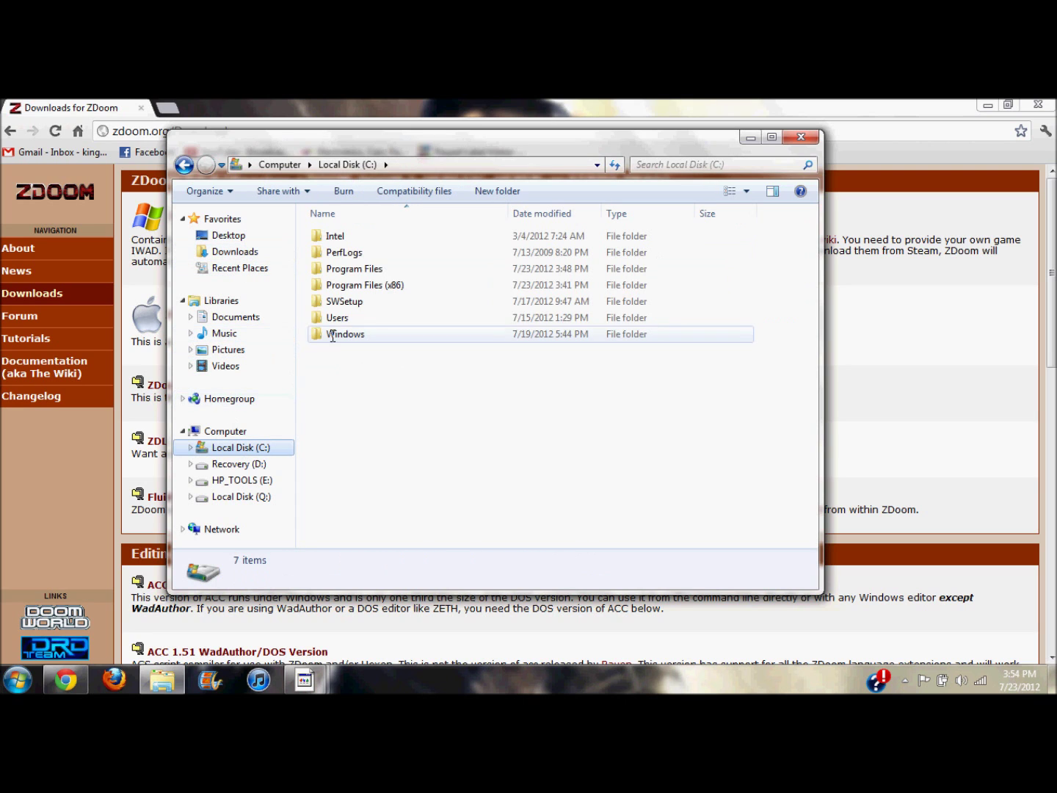
left_click(386, 283)
double_click(387, 283)
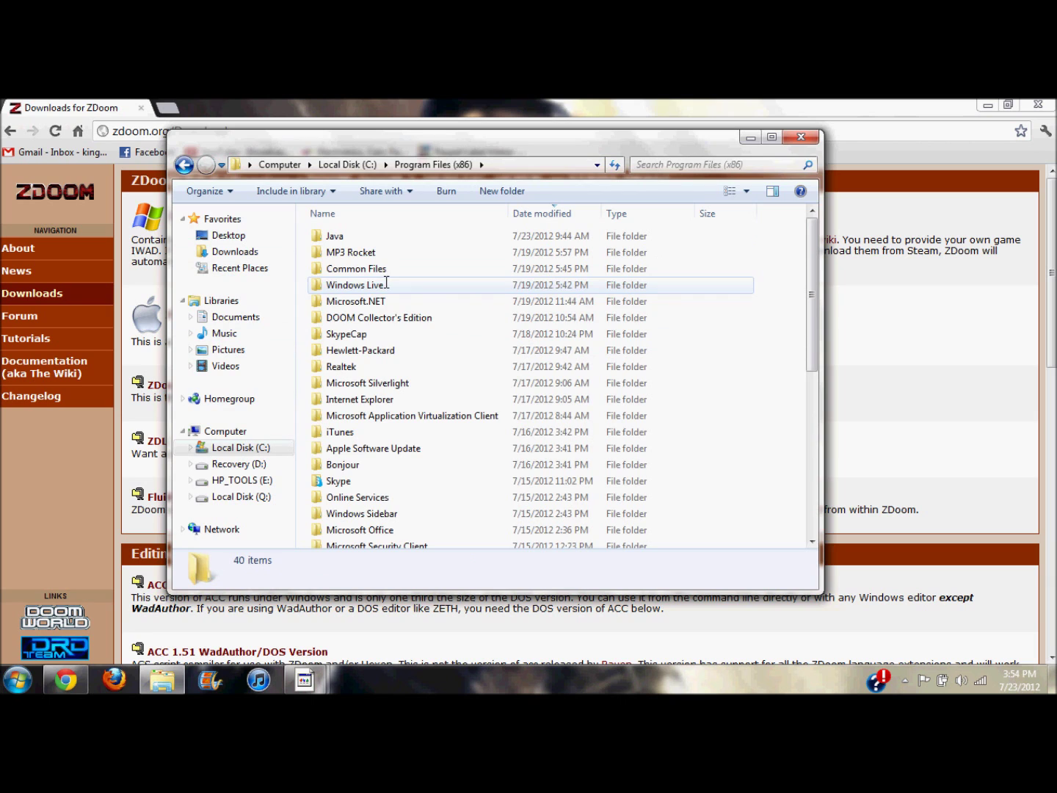
double_click(380, 313)
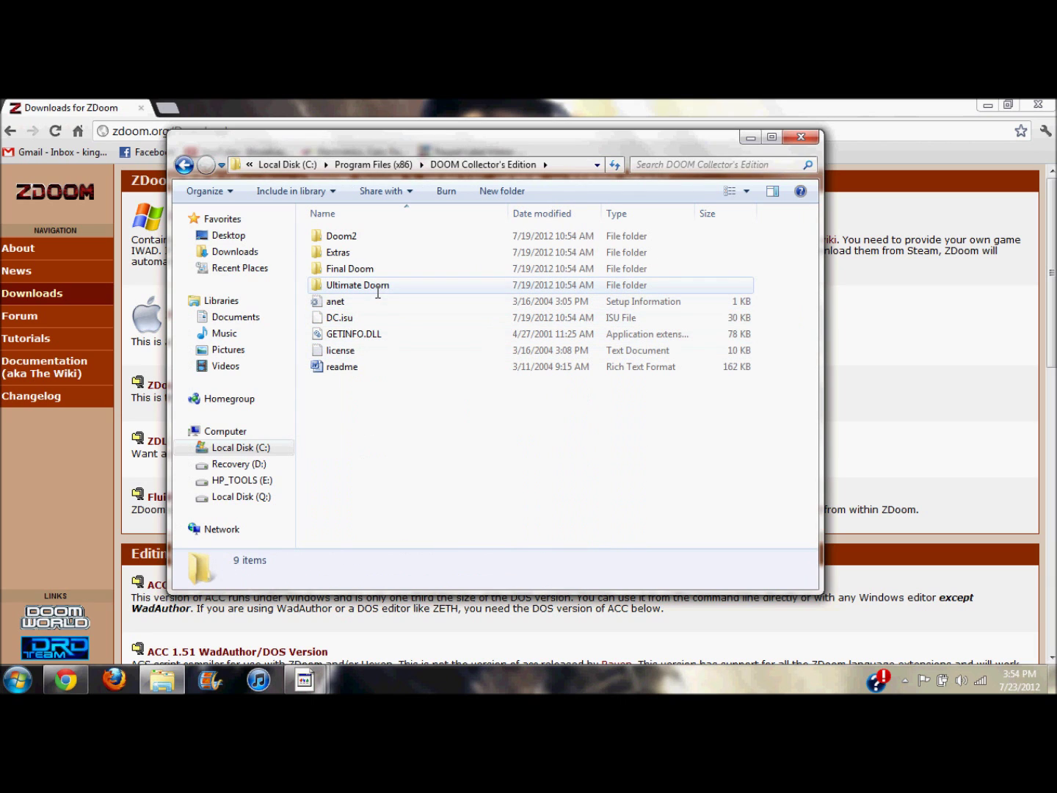
double_click(373, 267)
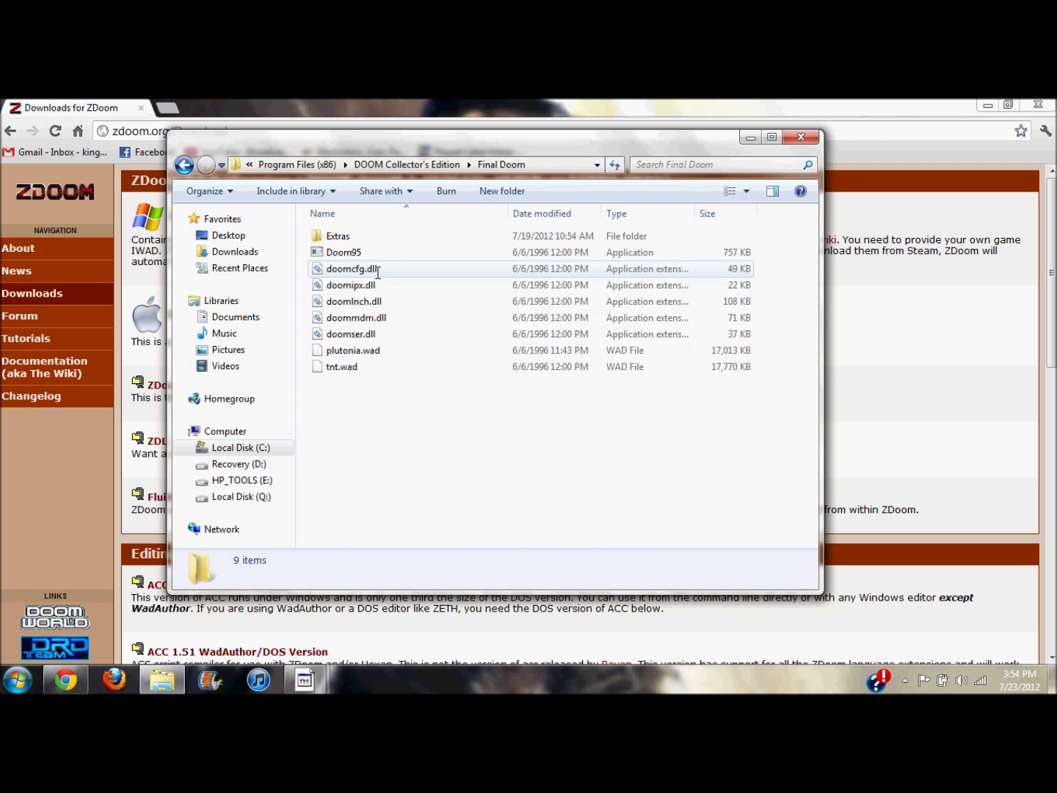
right_click(375, 350)
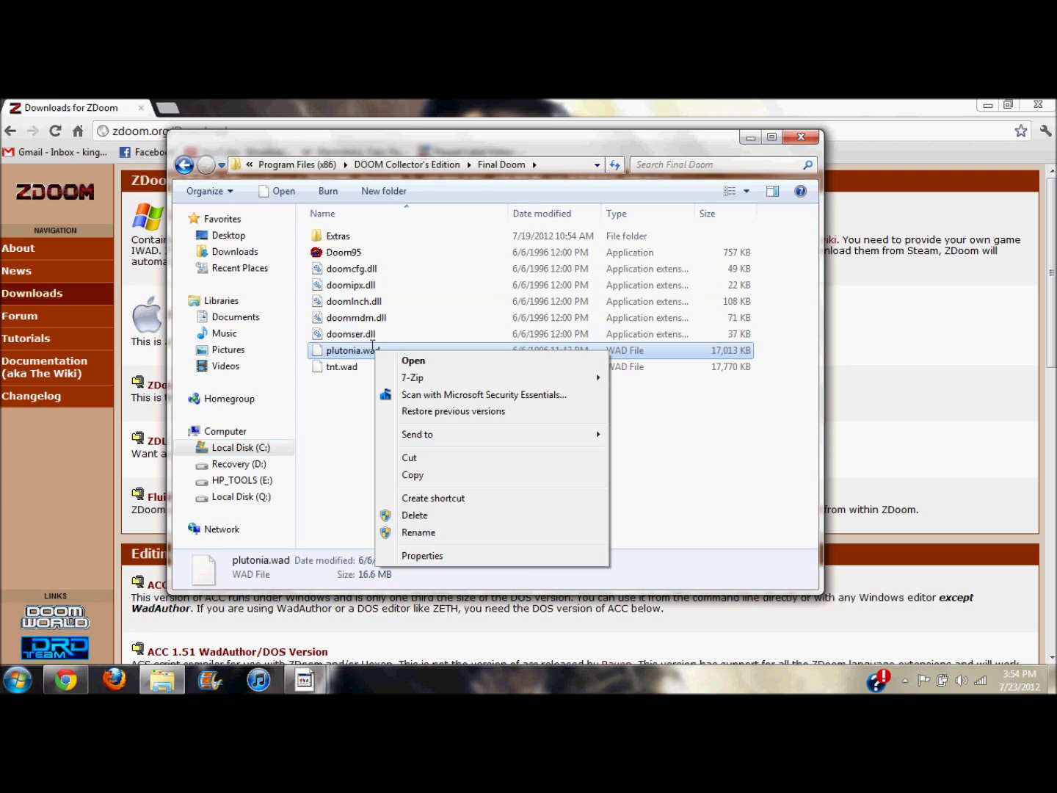
left_click(433, 476)
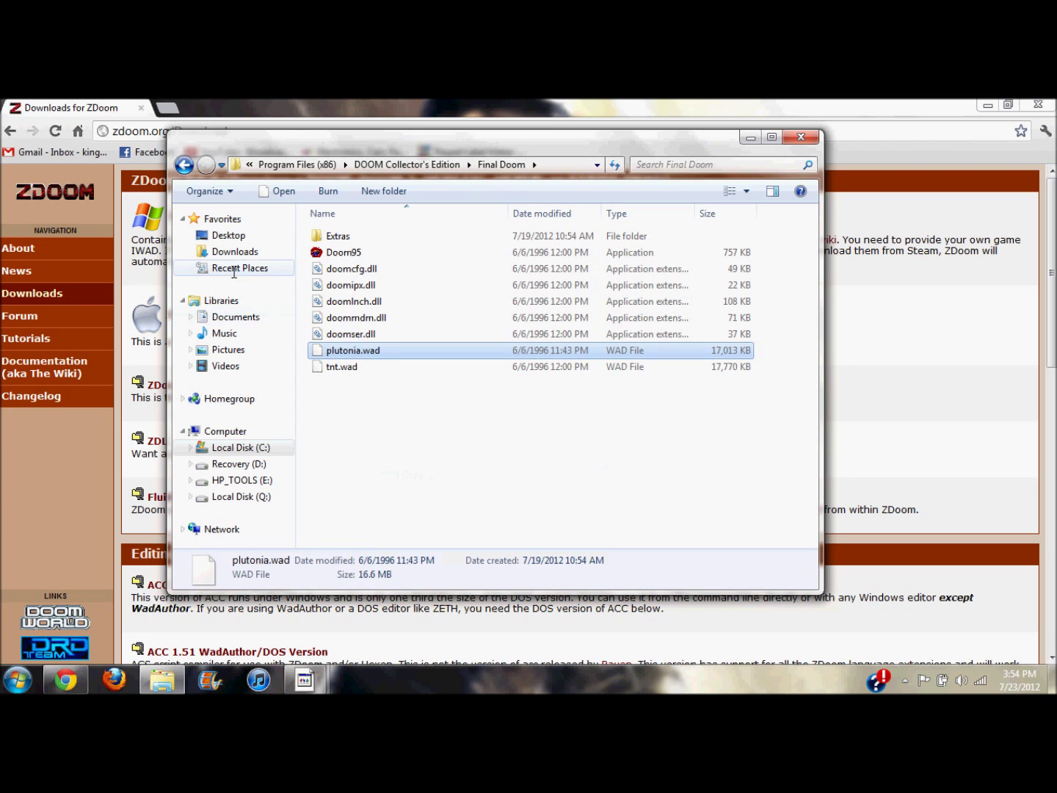
left_click(234, 252)
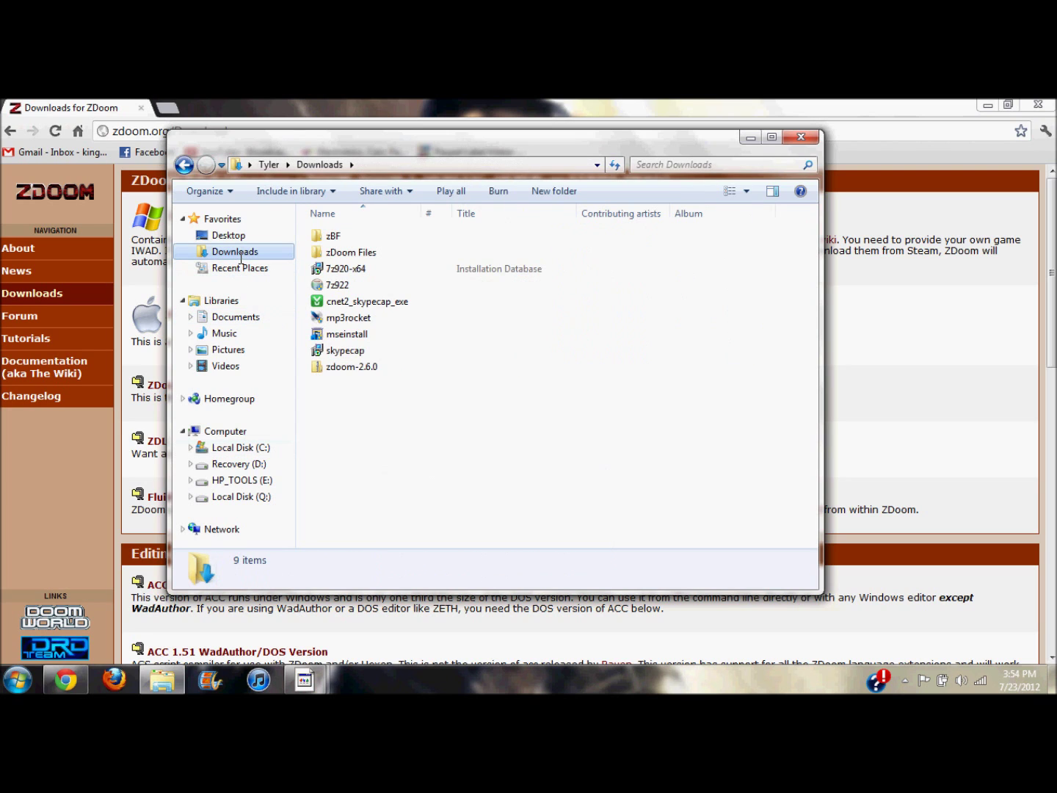
double_click(361, 254)
right_click(373, 353)
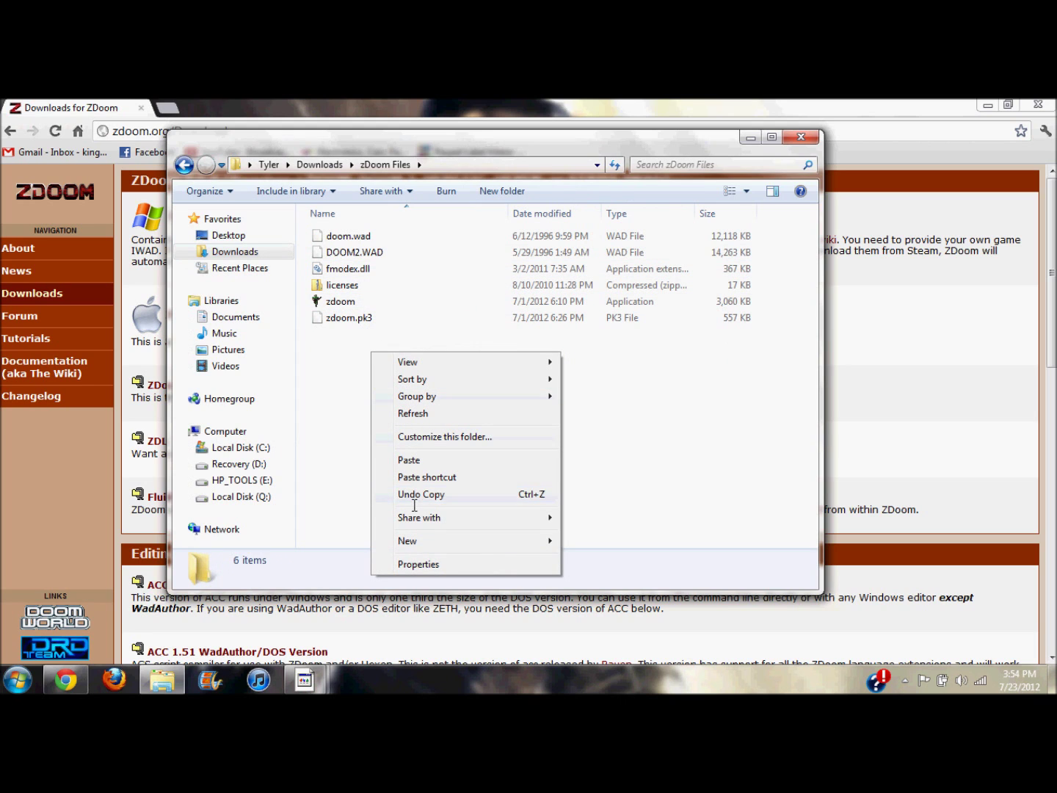
left_click(409, 458)
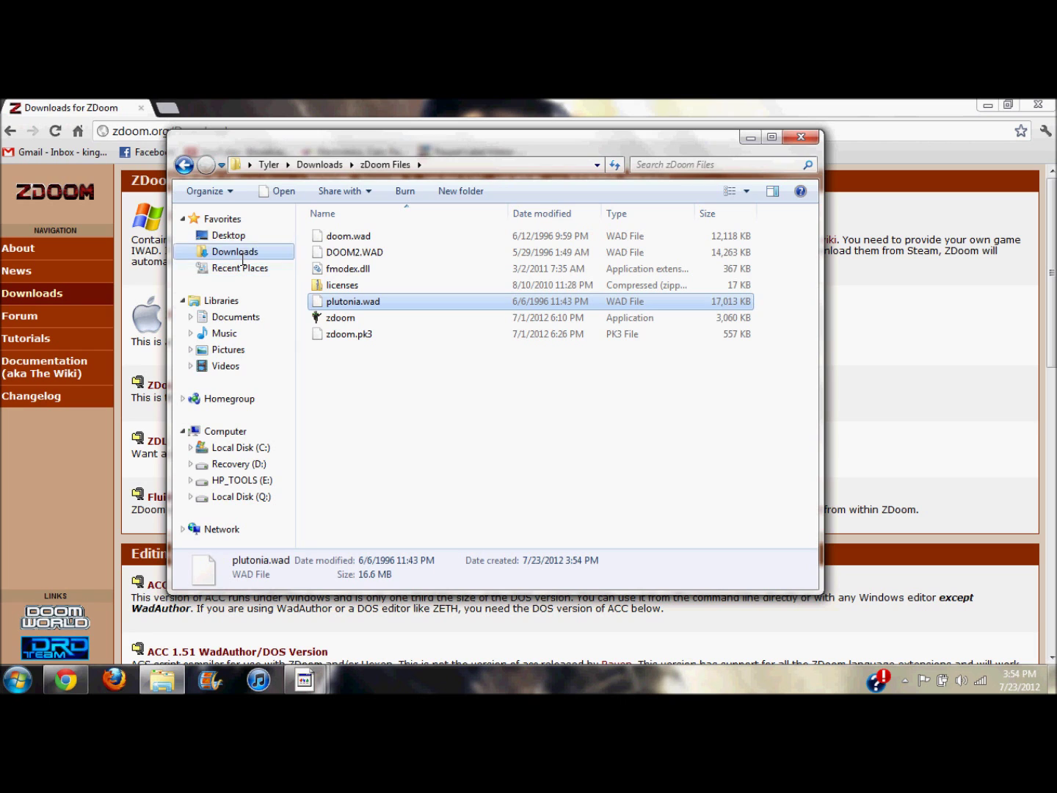
- Copy tnt.wad from DOOM Collector's Edition's Final Doom folder in Program Files (x86) into zDoom Files in Downloads
left_click(269, 446)
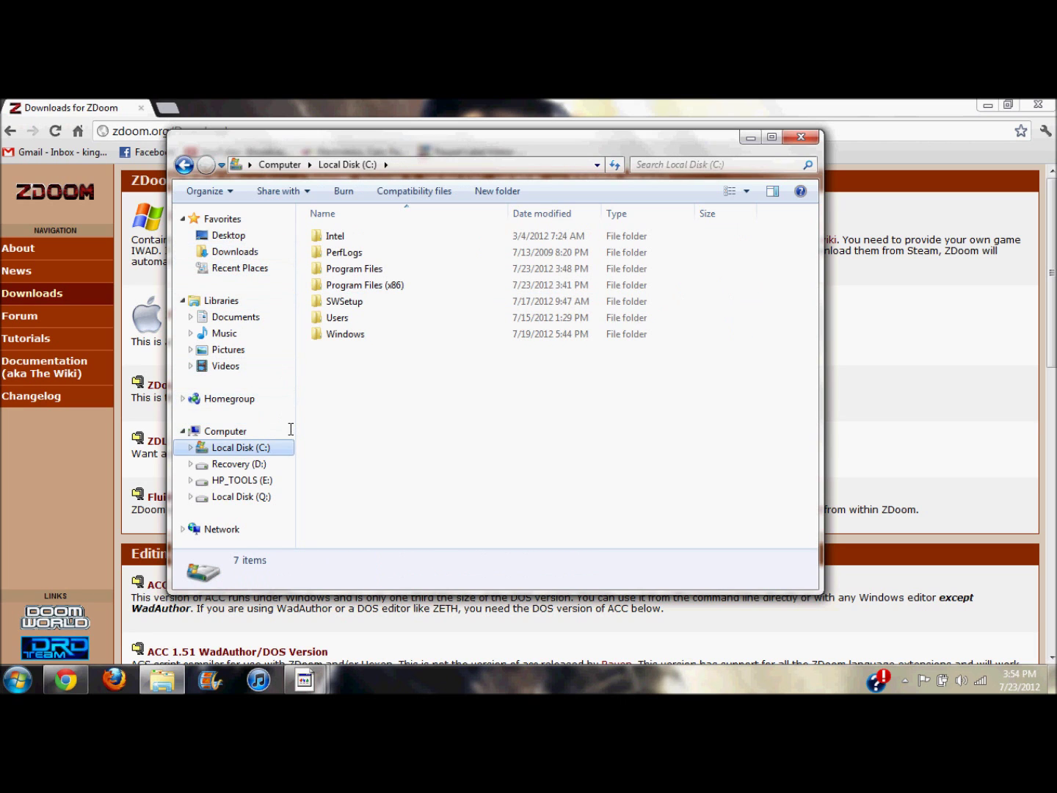
double_click(353, 286)
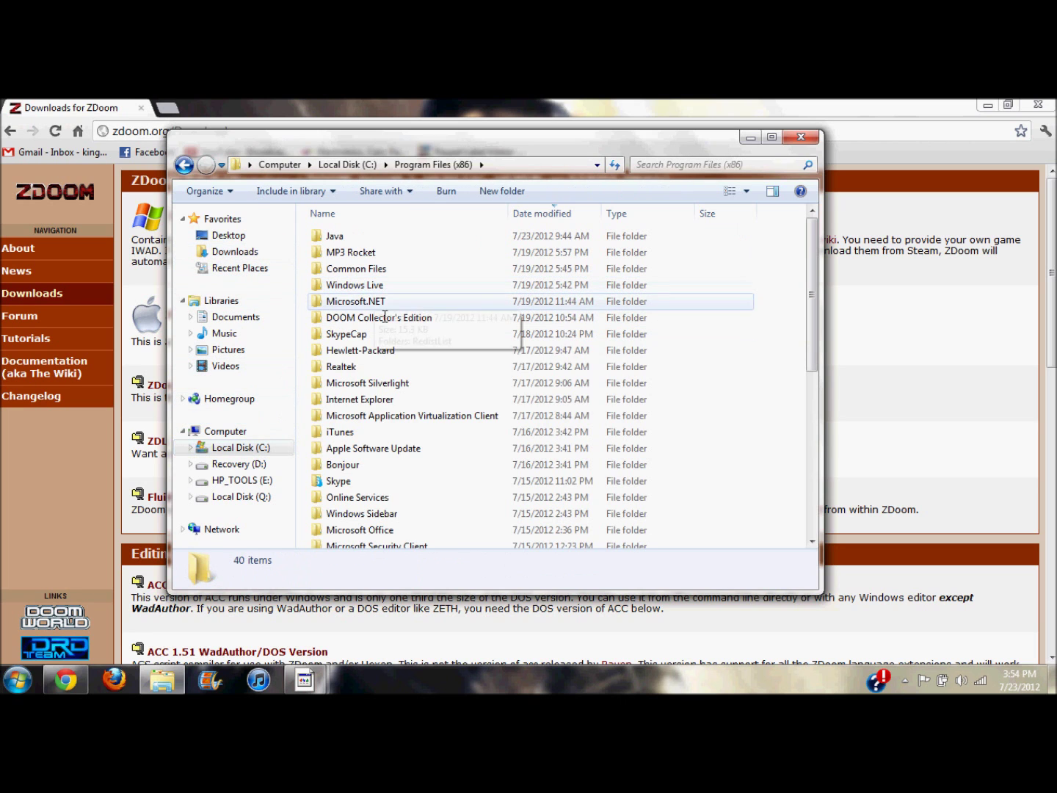
double_click(370, 317)
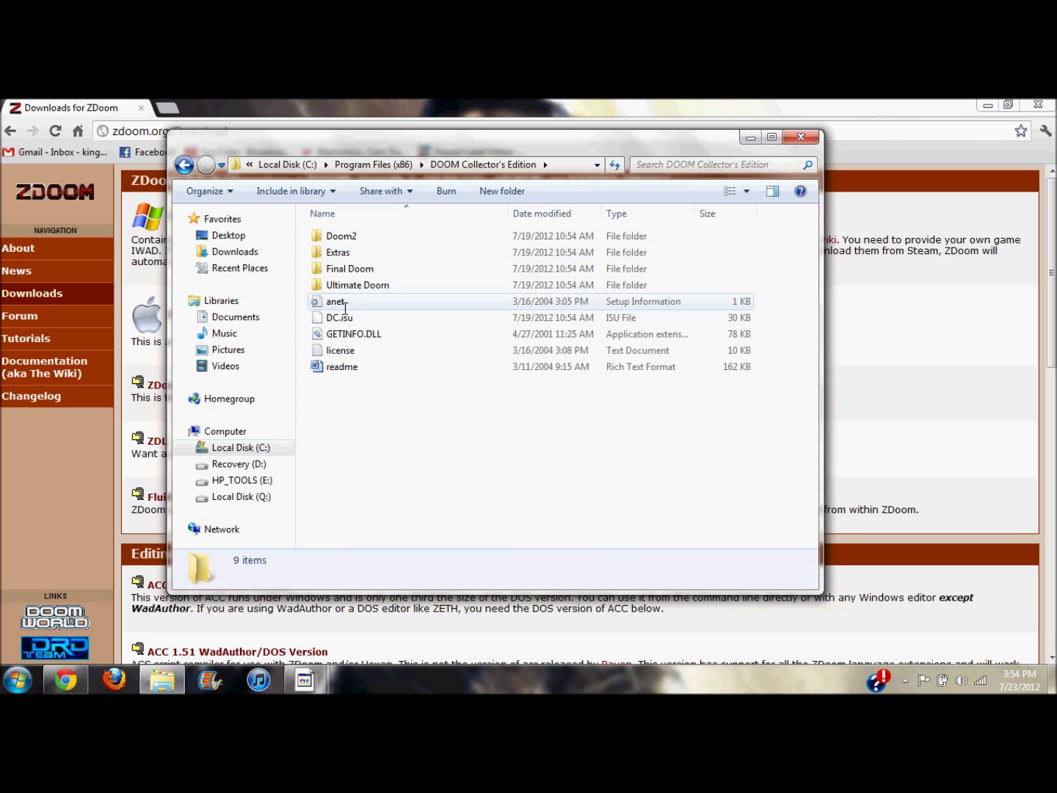
double_click(358, 268)
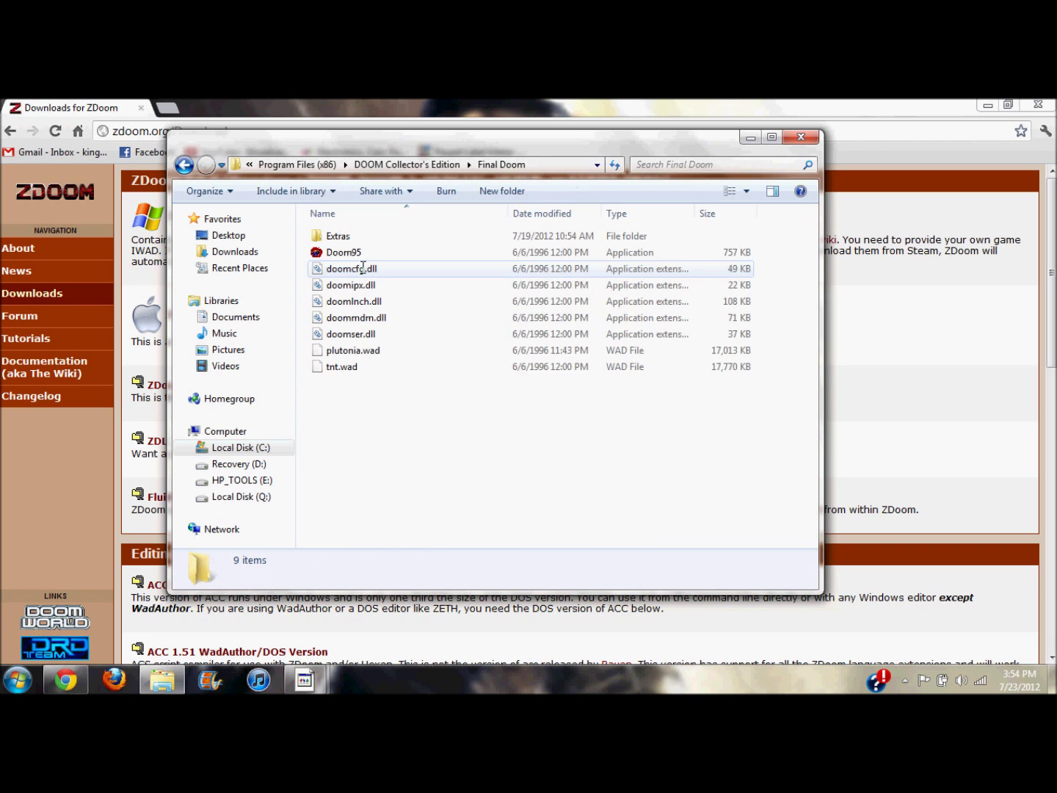
right_click(356, 367)
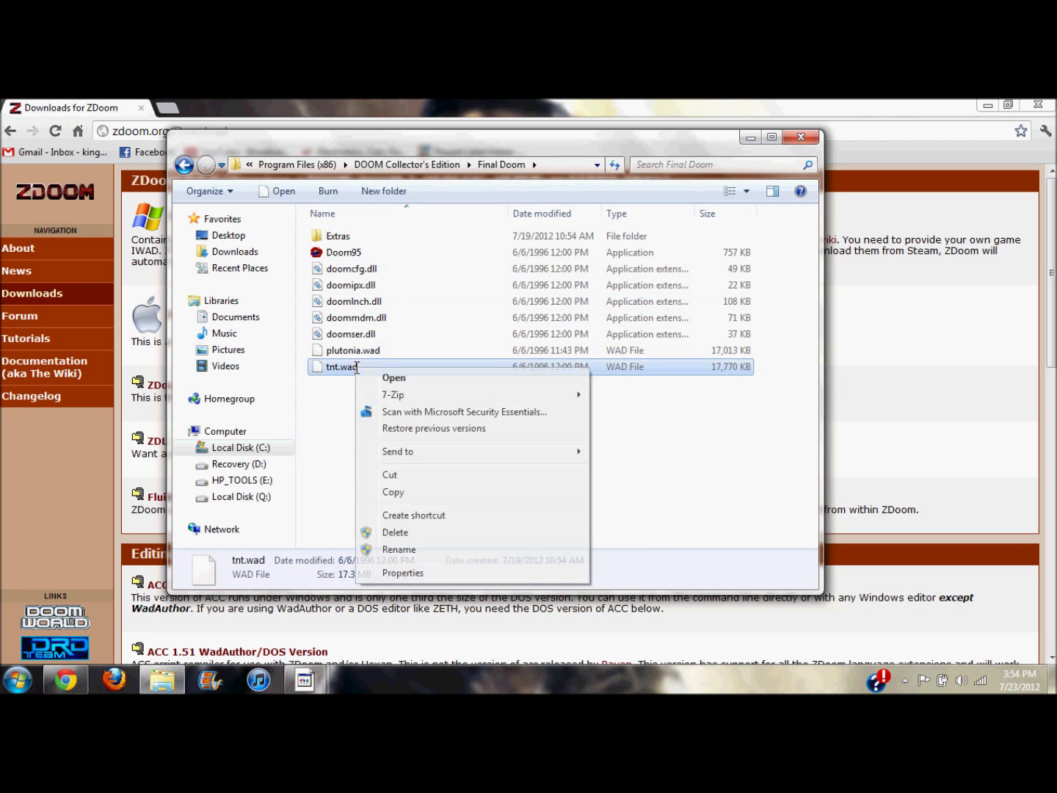
left_click(339, 409)
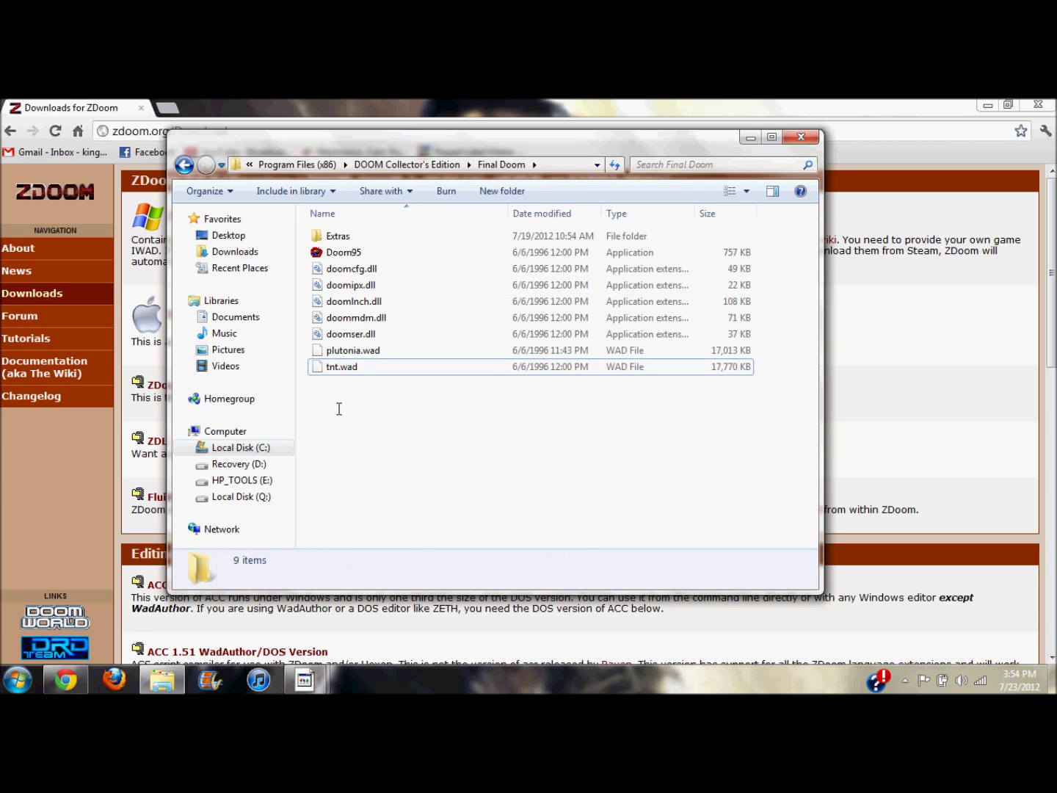
right_click(353, 366)
left_click(396, 489)
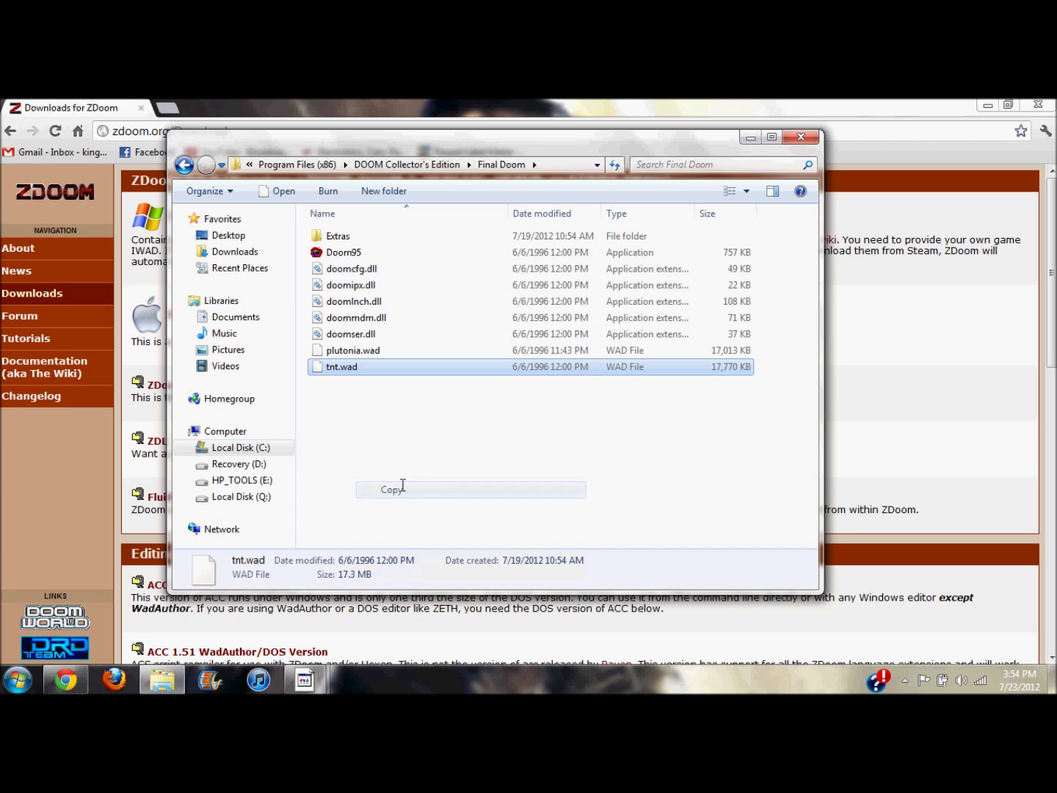
left_click(246, 251)
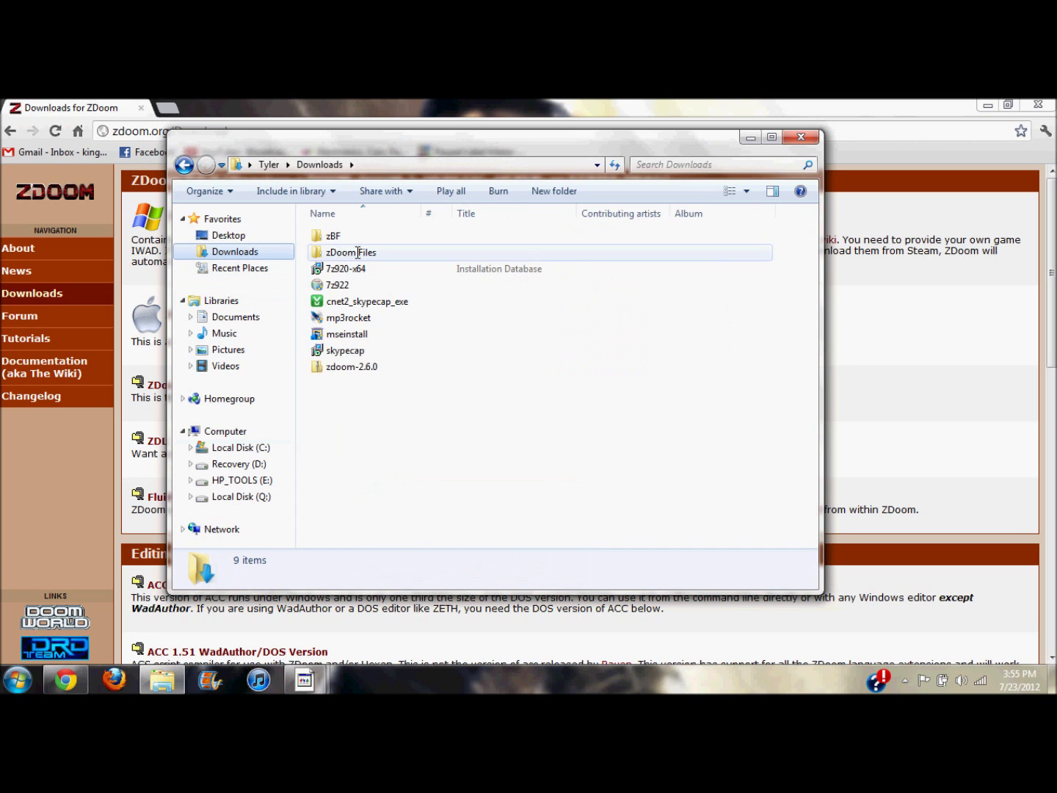
double_click(359, 250)
right_click(384, 388)
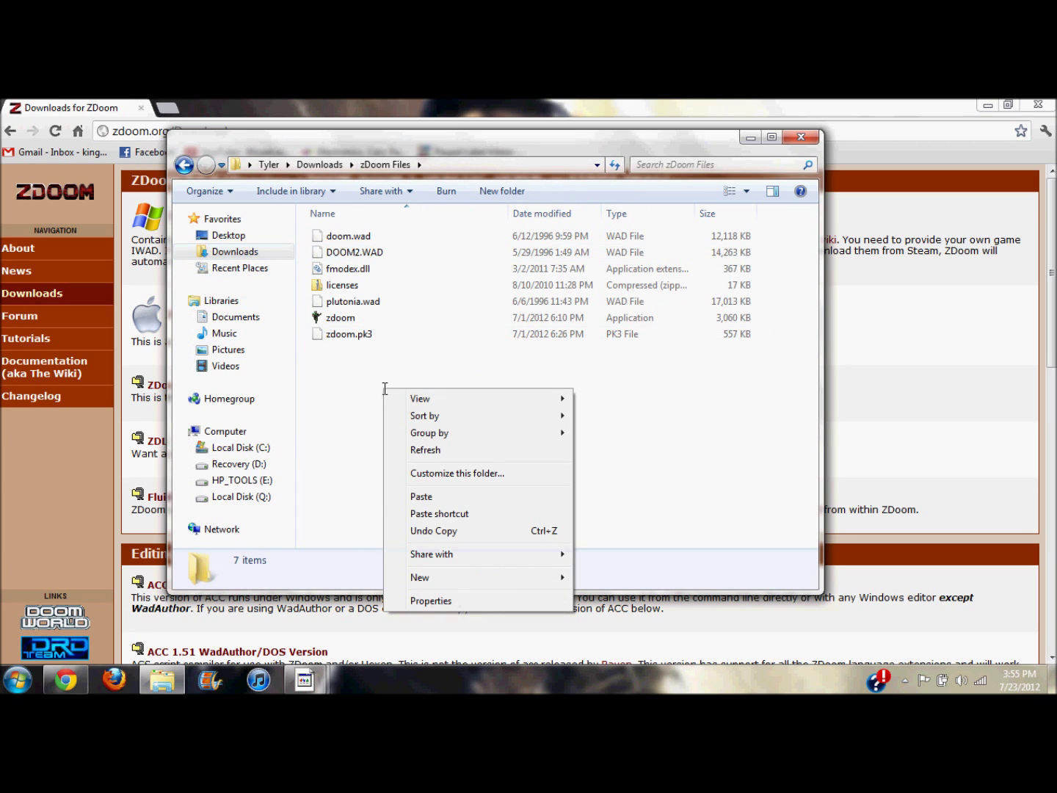
left_click(436, 497)
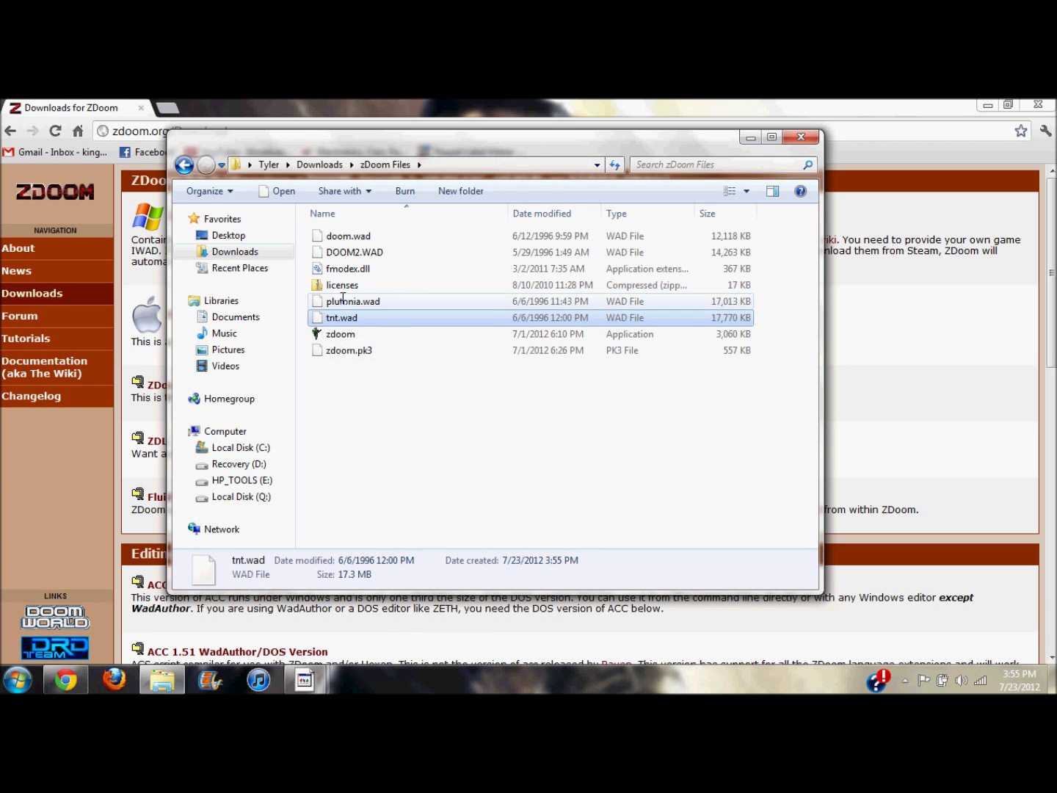
- Rename doom.wad in the zDoom Files folder to DOOM.wad
right_click(339, 237)
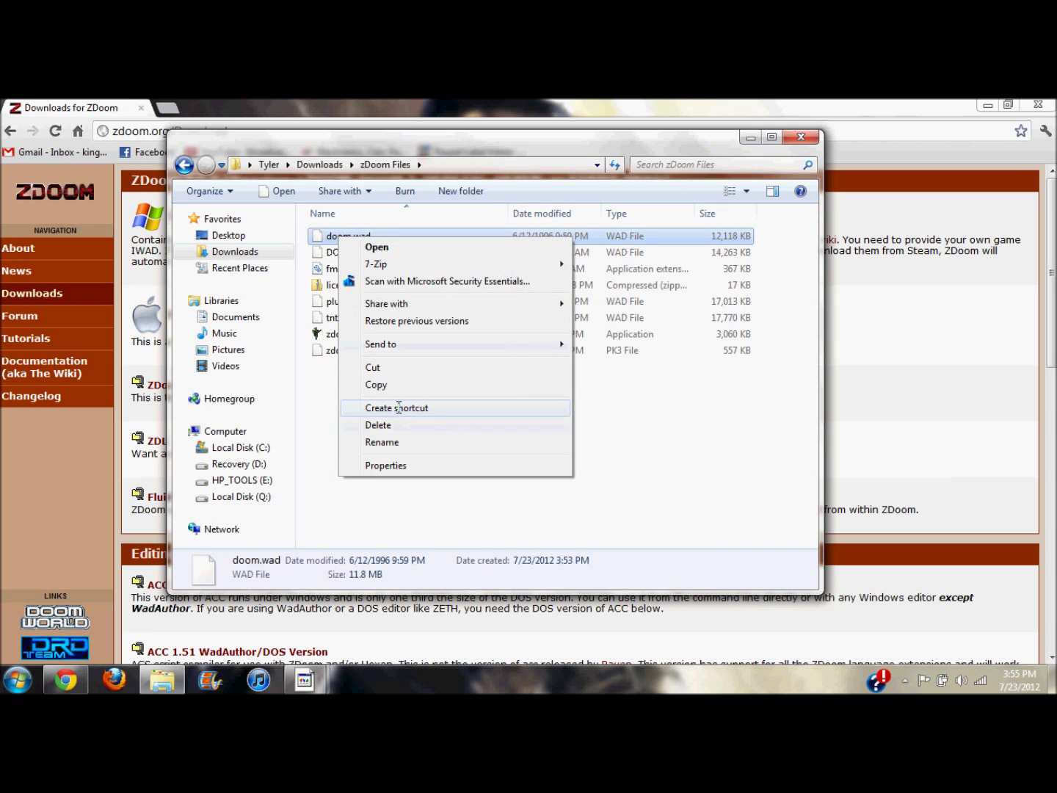
left_click(400, 442)
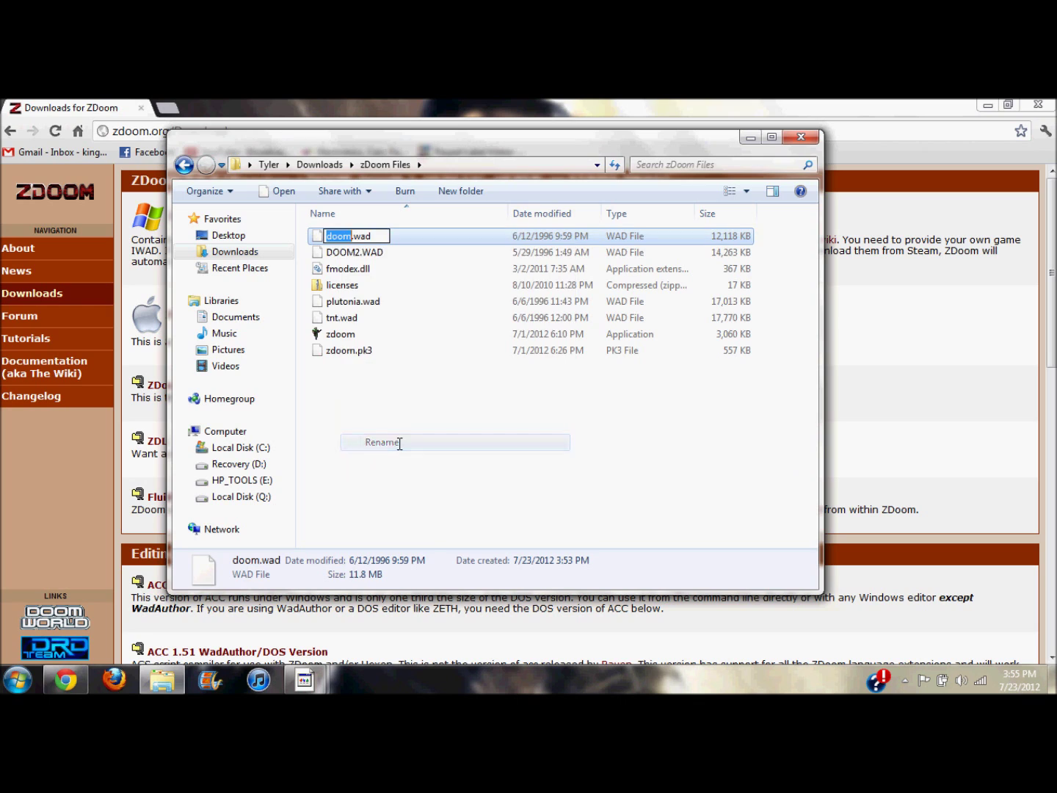
type("DOOM")
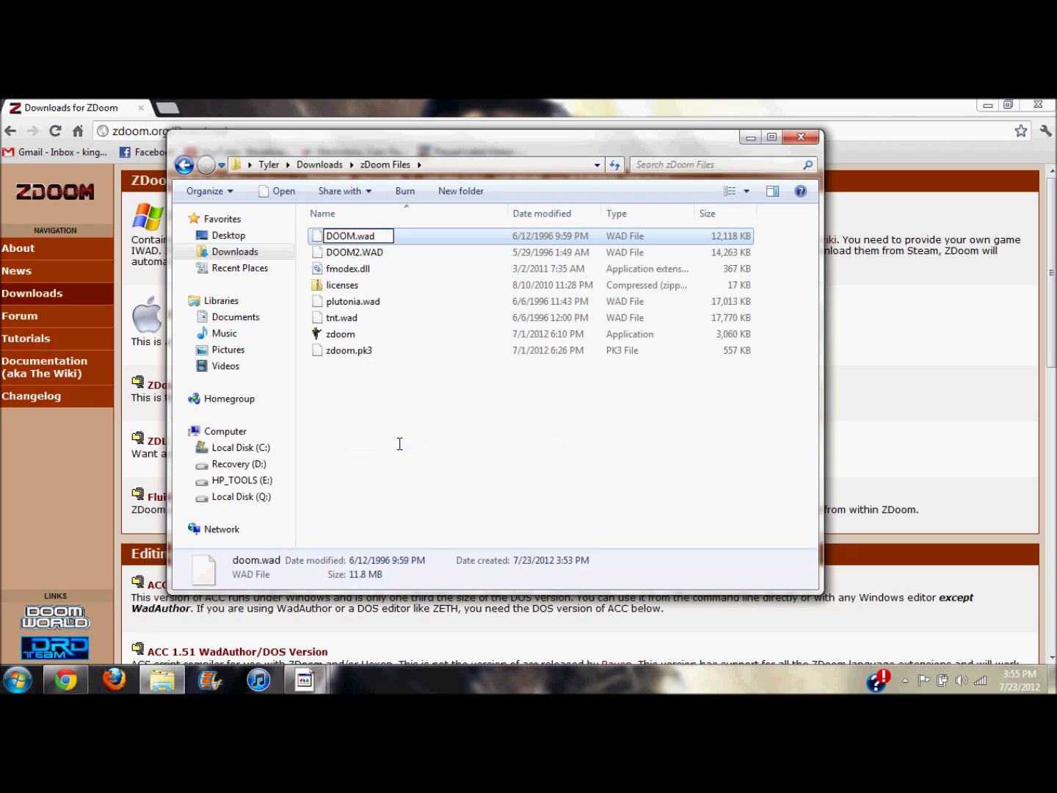
key("Return")
- Rename tnt.wad in the zDoom Files folder to FINAL DOOM TNT.wad
left_click(349, 323)
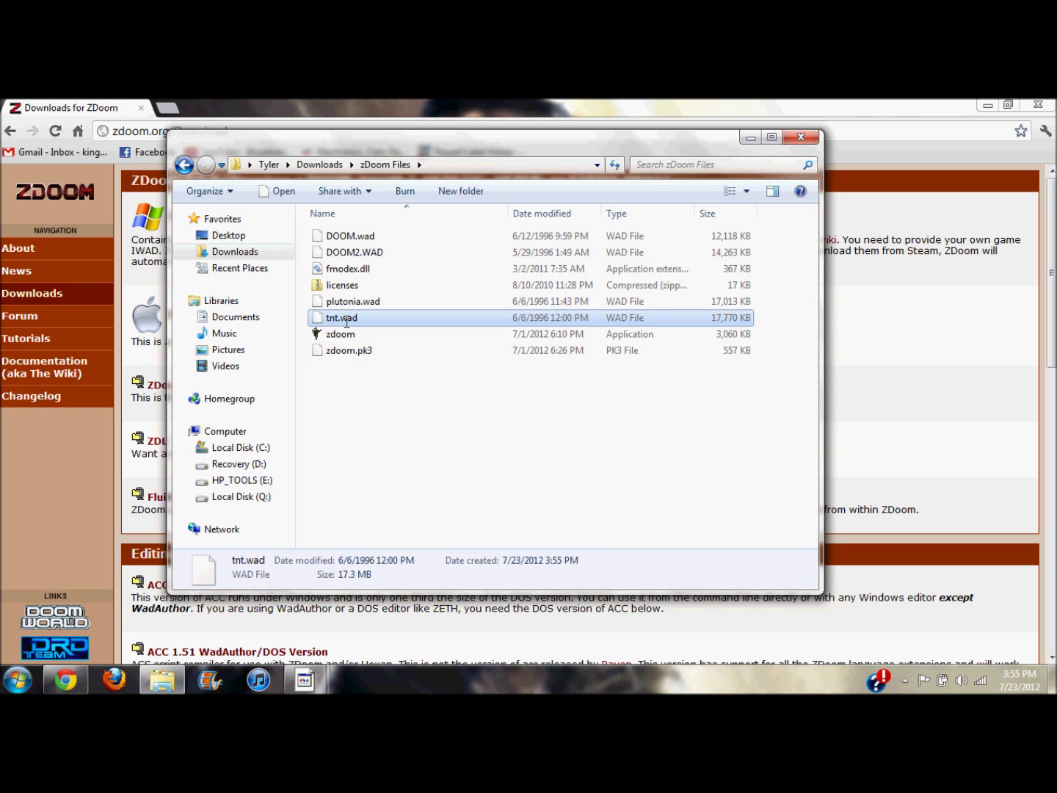
left_click(339, 318)
type("FIN")
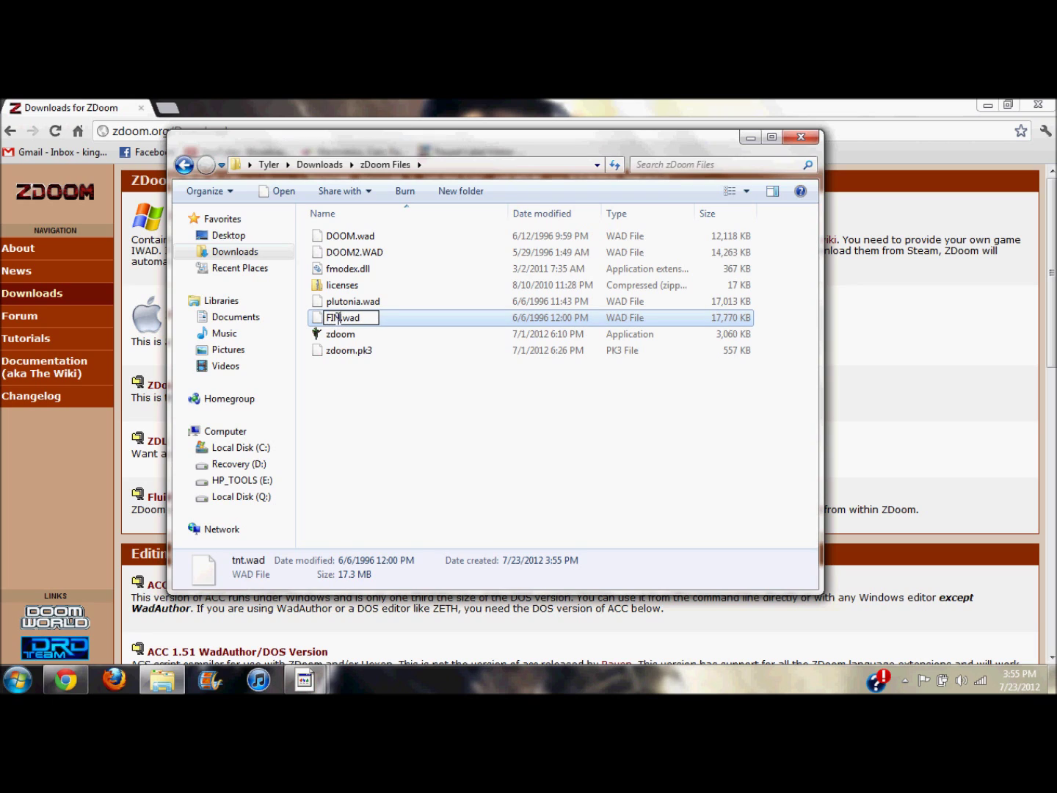
type("AL DOOM ")
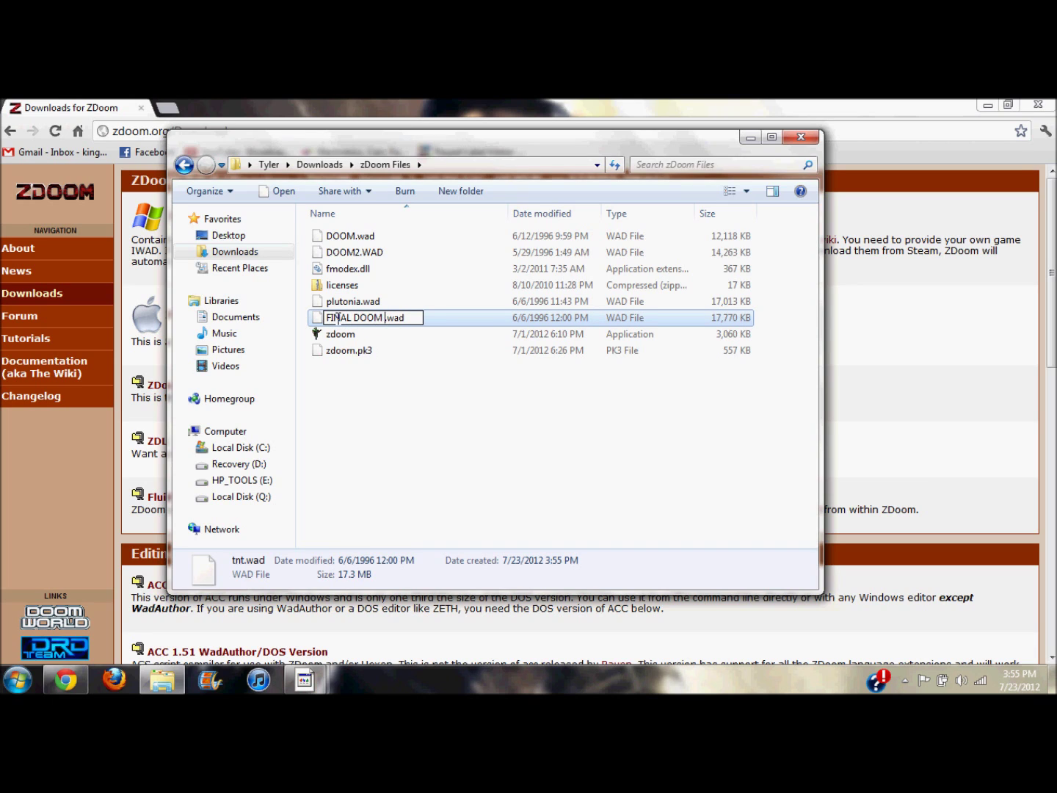
type("TNT")
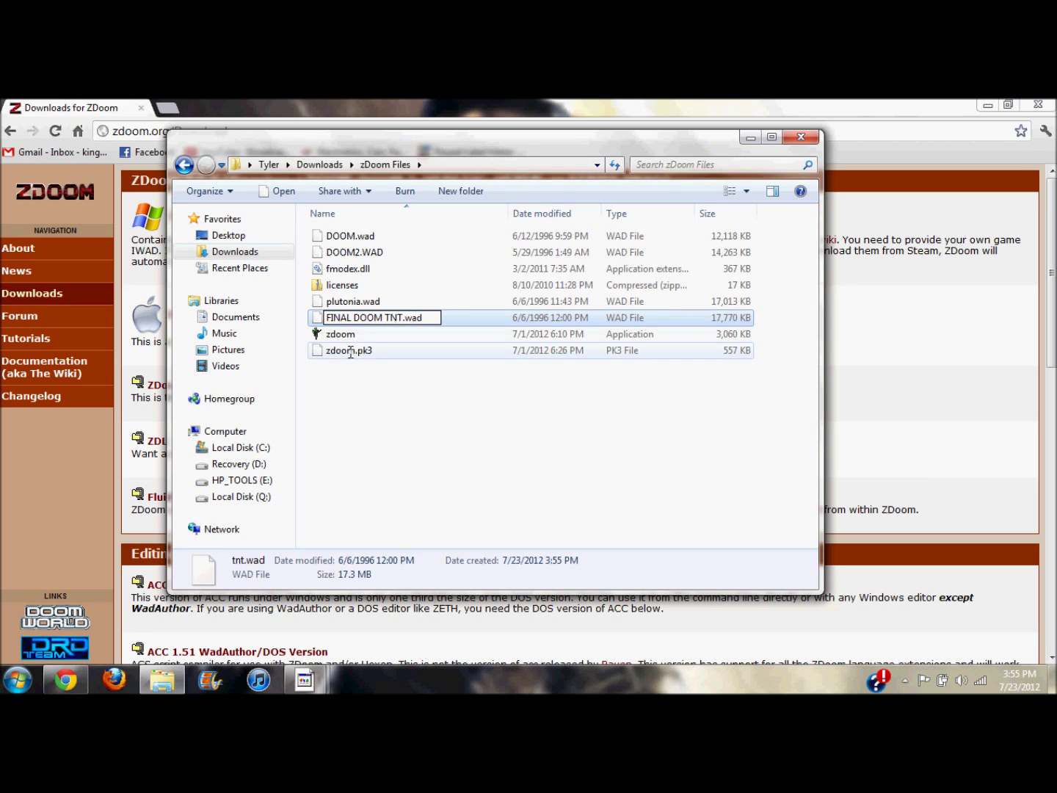
- Rename plutonia.wad in the zDoom Files folder to FINAL DOOM PLUTONIA.wad and clear the file selection
left_click(351, 306)
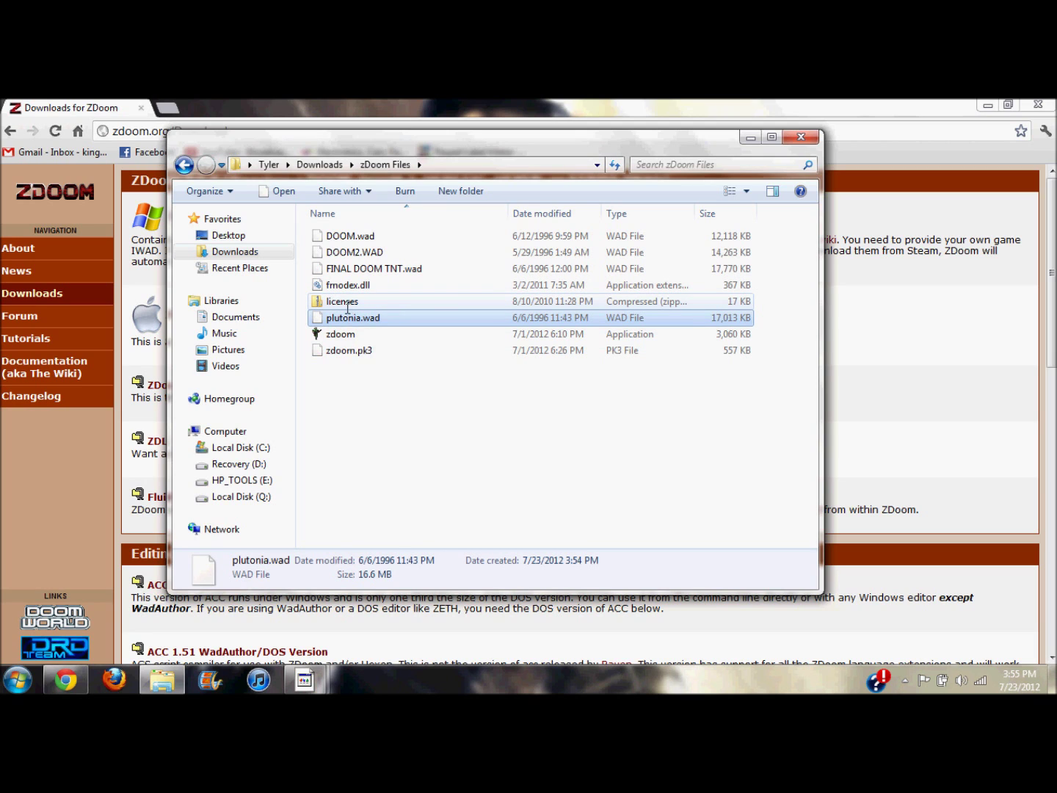
left_click(339, 318)
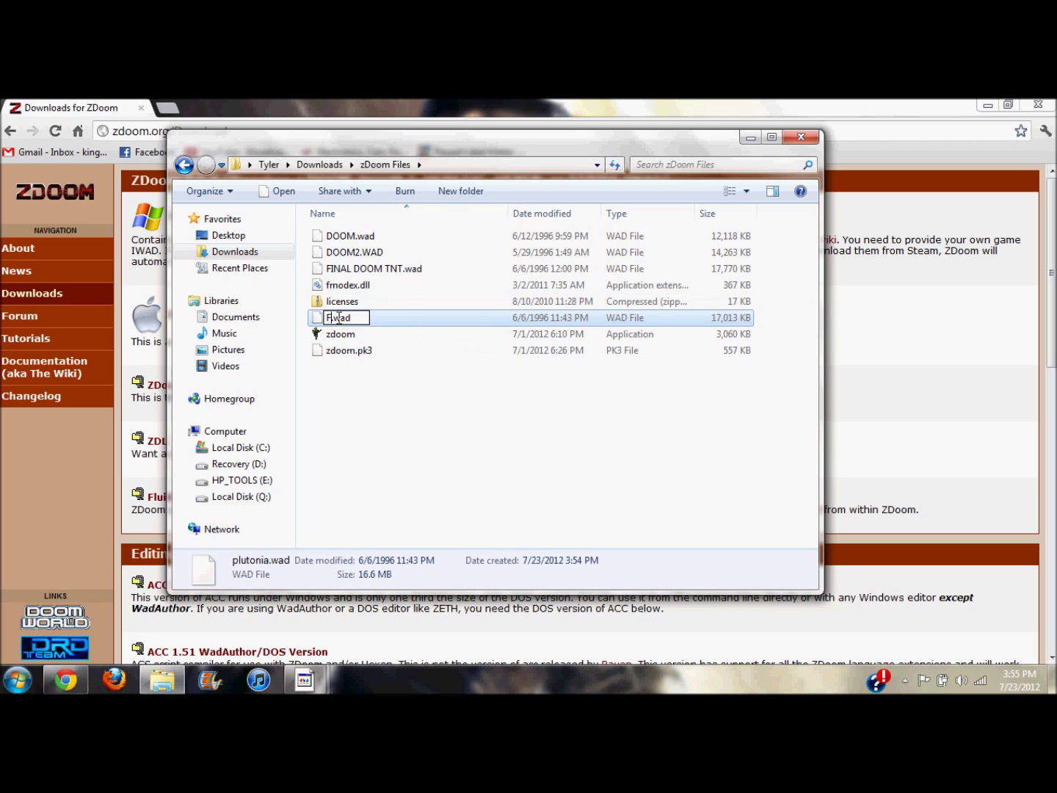
type("FINAL DOOM ")
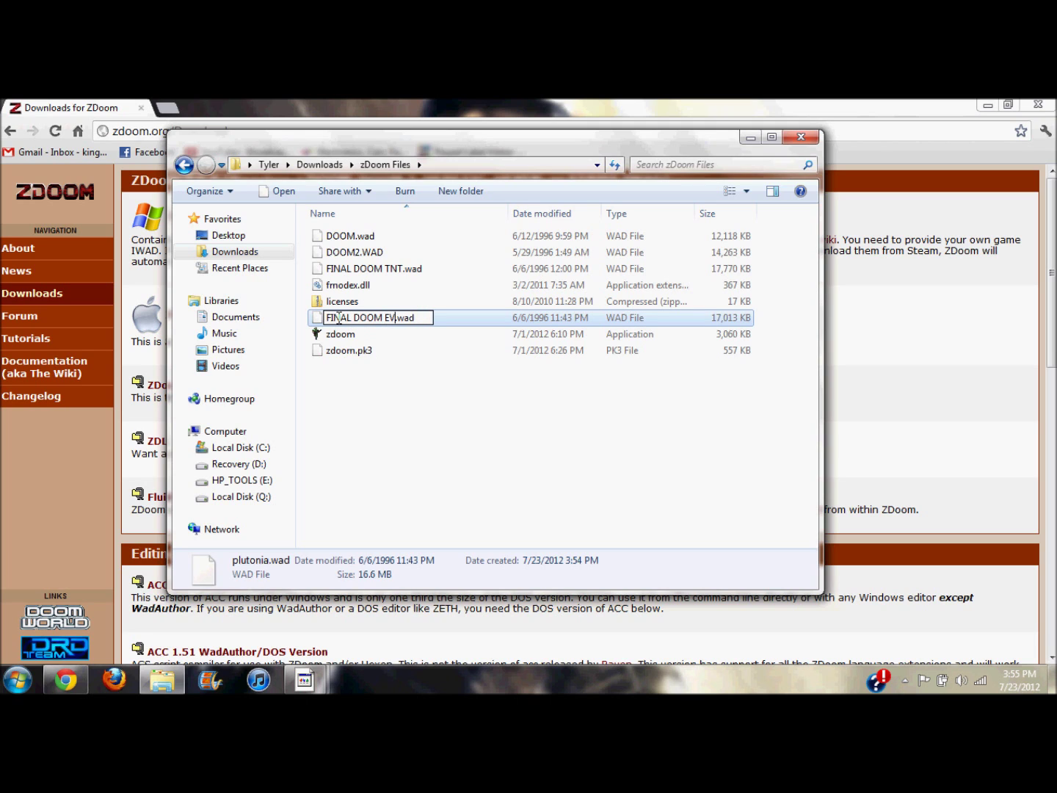
type("PLUTONIA")
key("Return")
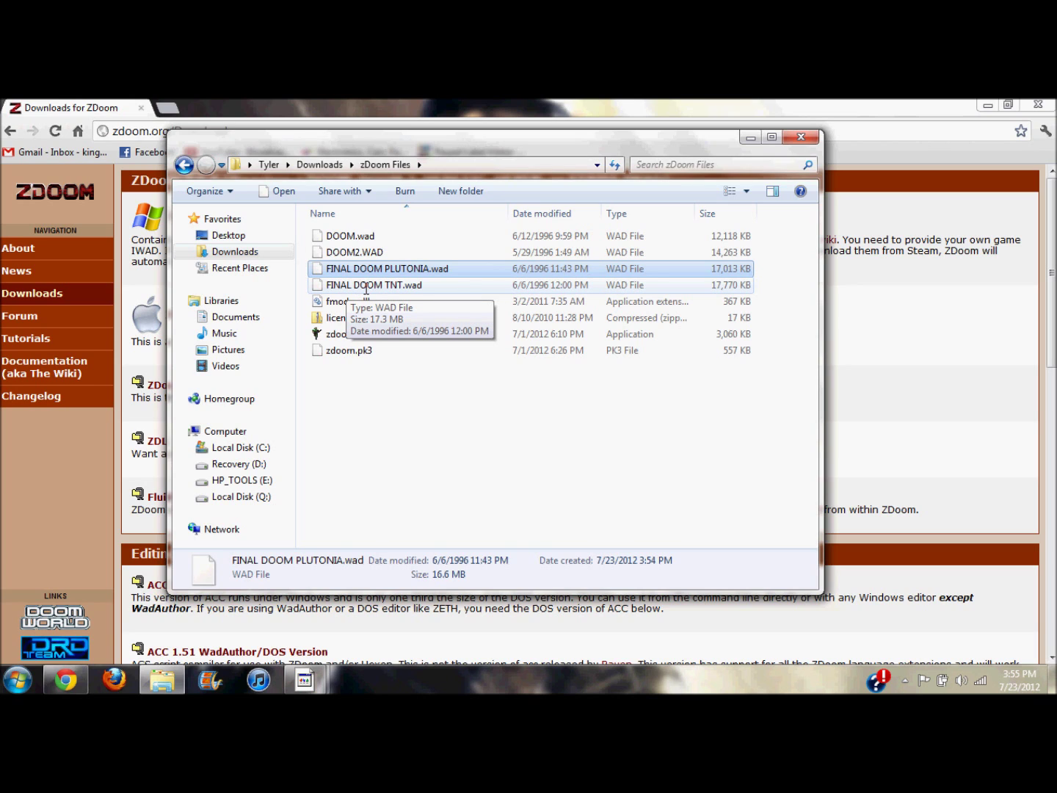
left_click(393, 389)
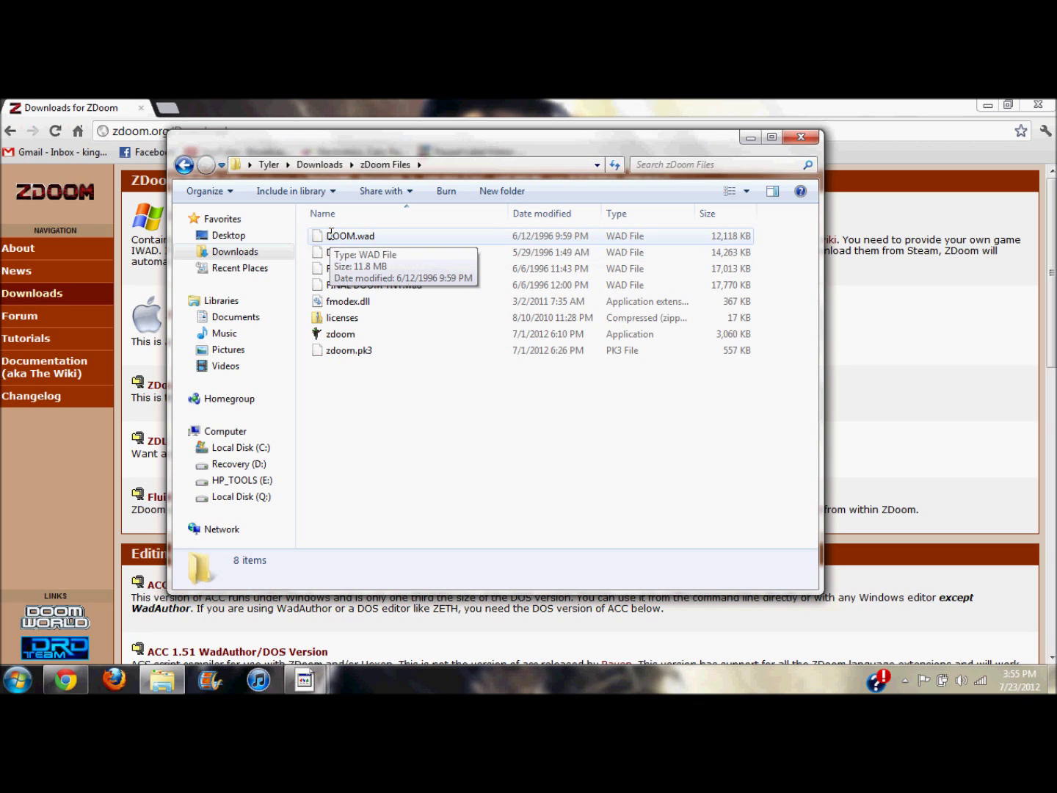
- Launch zdoom with DOOM.wad and choose The Ultimate DOOM (doom.wad) as the IWAD, keeping Don't ask me this again enabled
left_click_drag(331, 235, 354, 334)
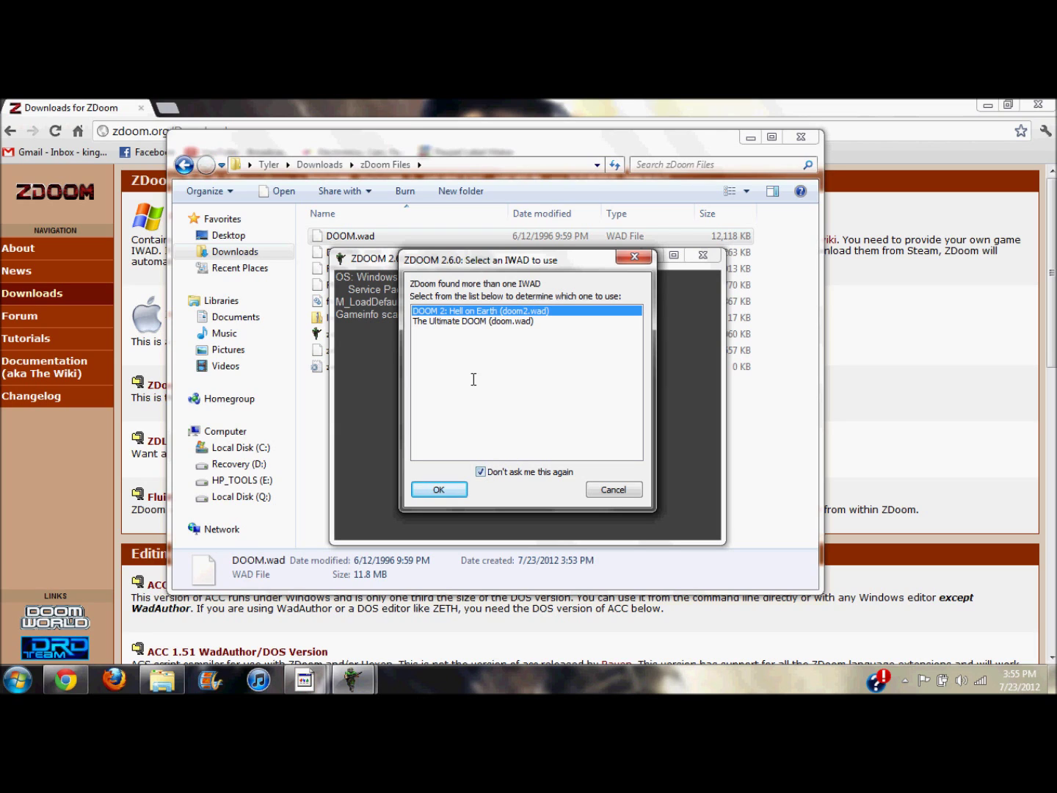
double_click(456, 324)
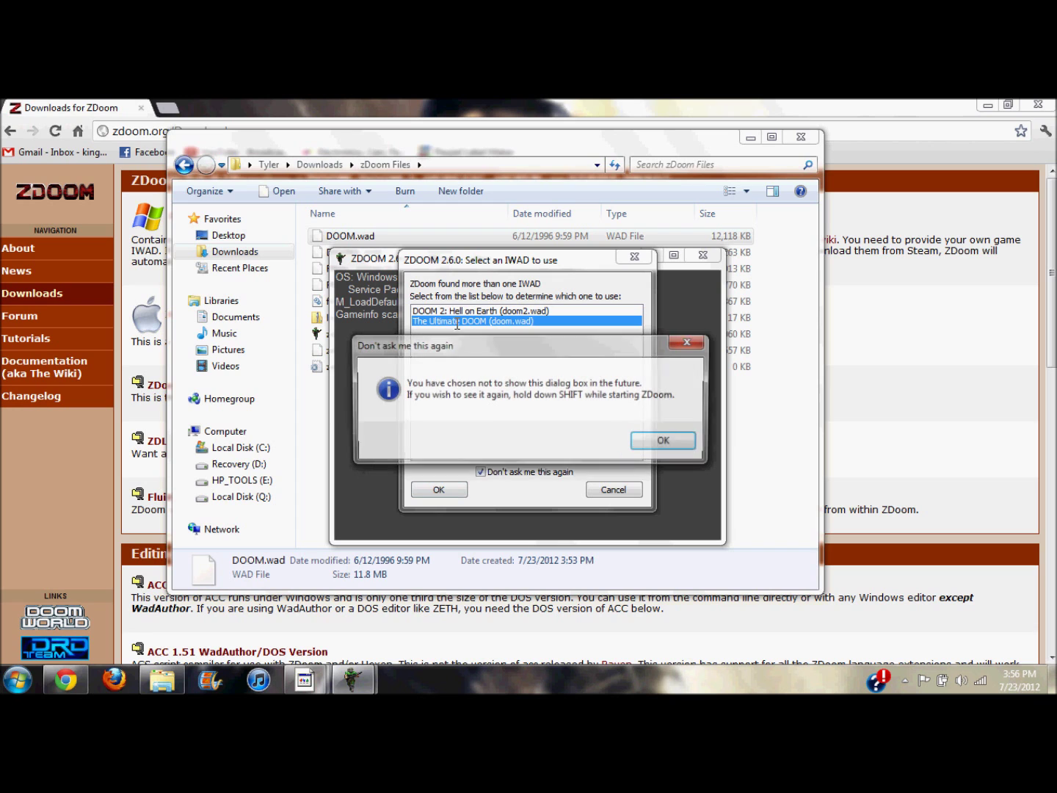
left_click(653, 441)
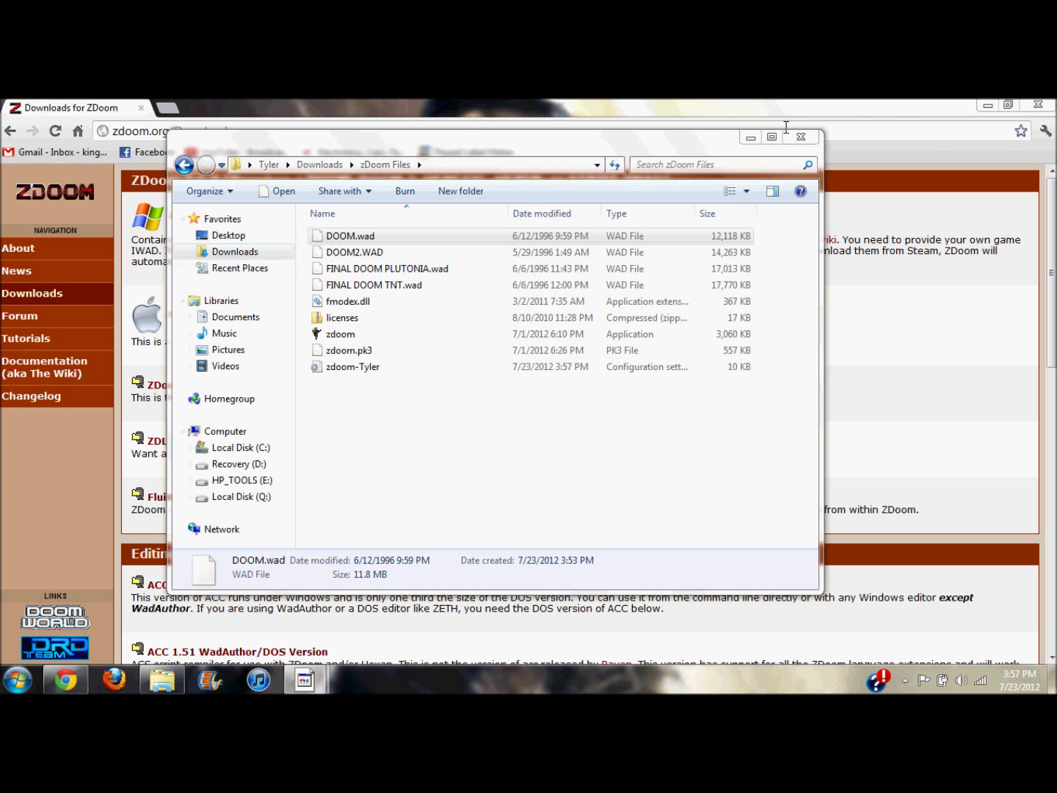
- Close the ZDoom downloads page, then reopen the zDoom Files folder from Downloads and select FINAL DOOM TNT.wad
left_click(1038, 104)
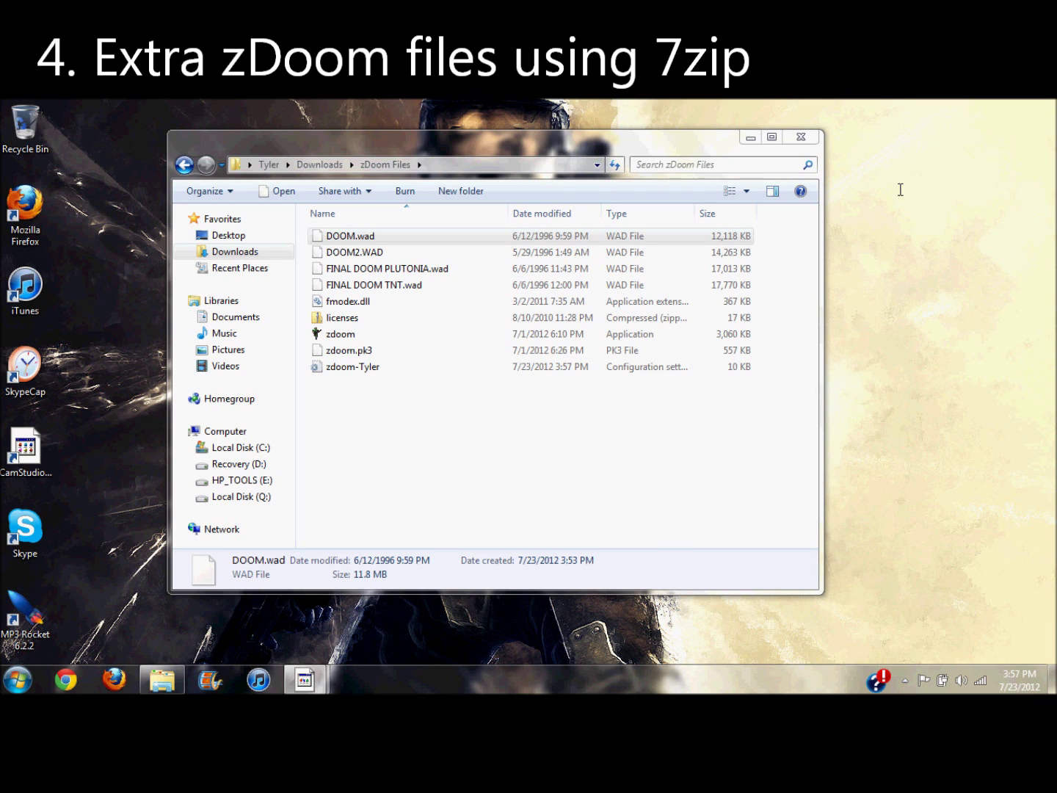
left_click(402, 230)
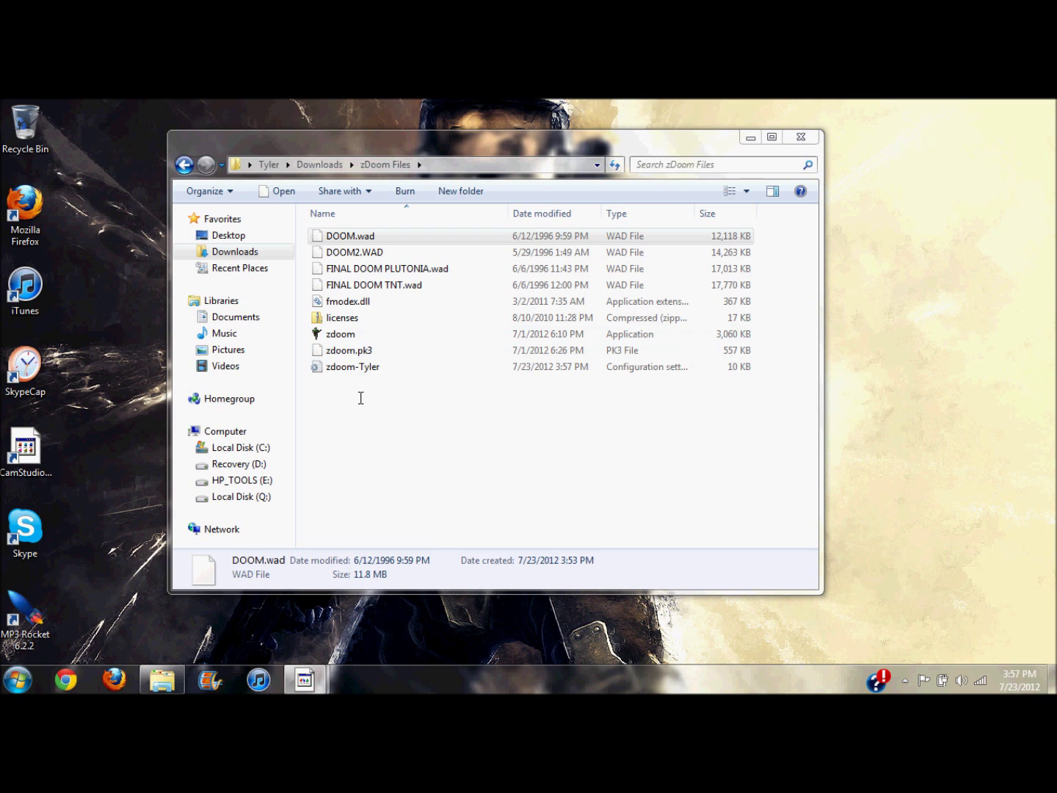
left_click(207, 251)
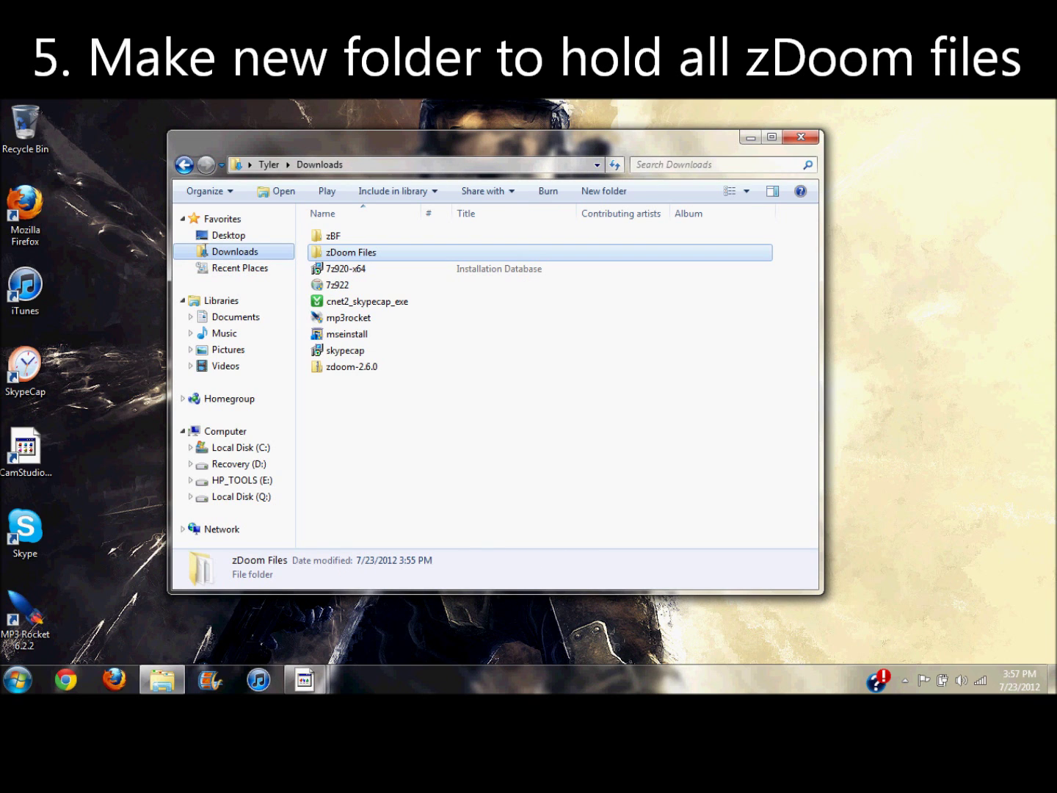
double_click(347, 254)
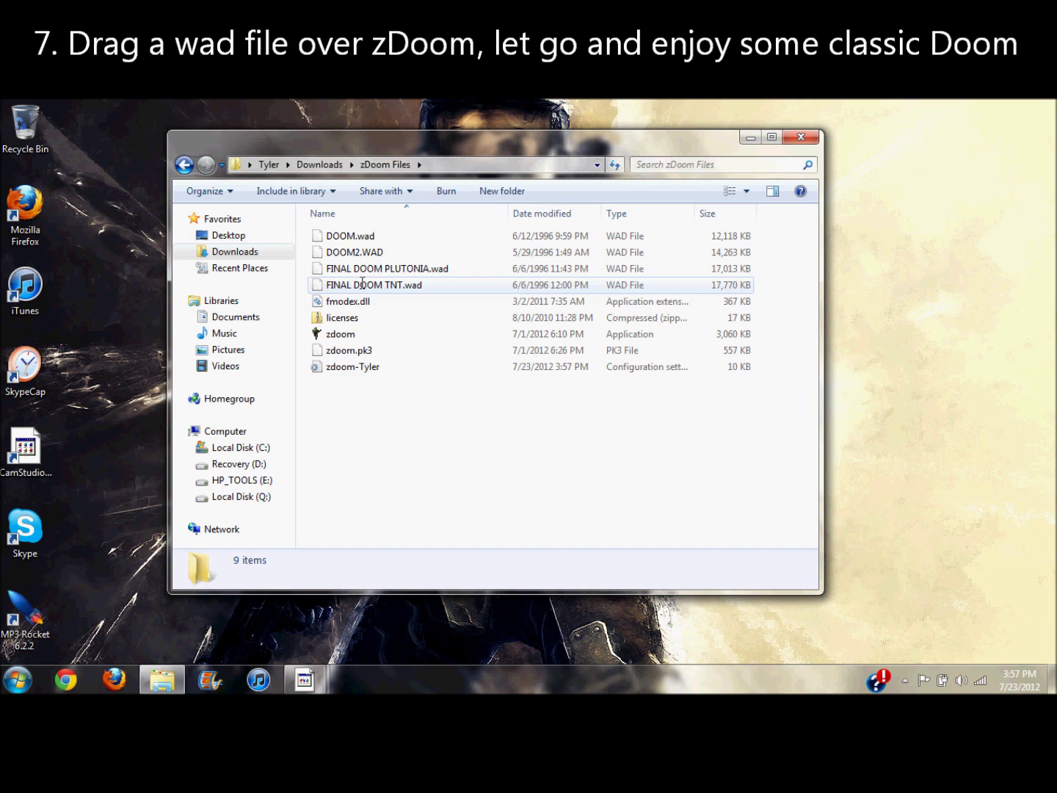
left_click_drag(360, 286, 389, 292)
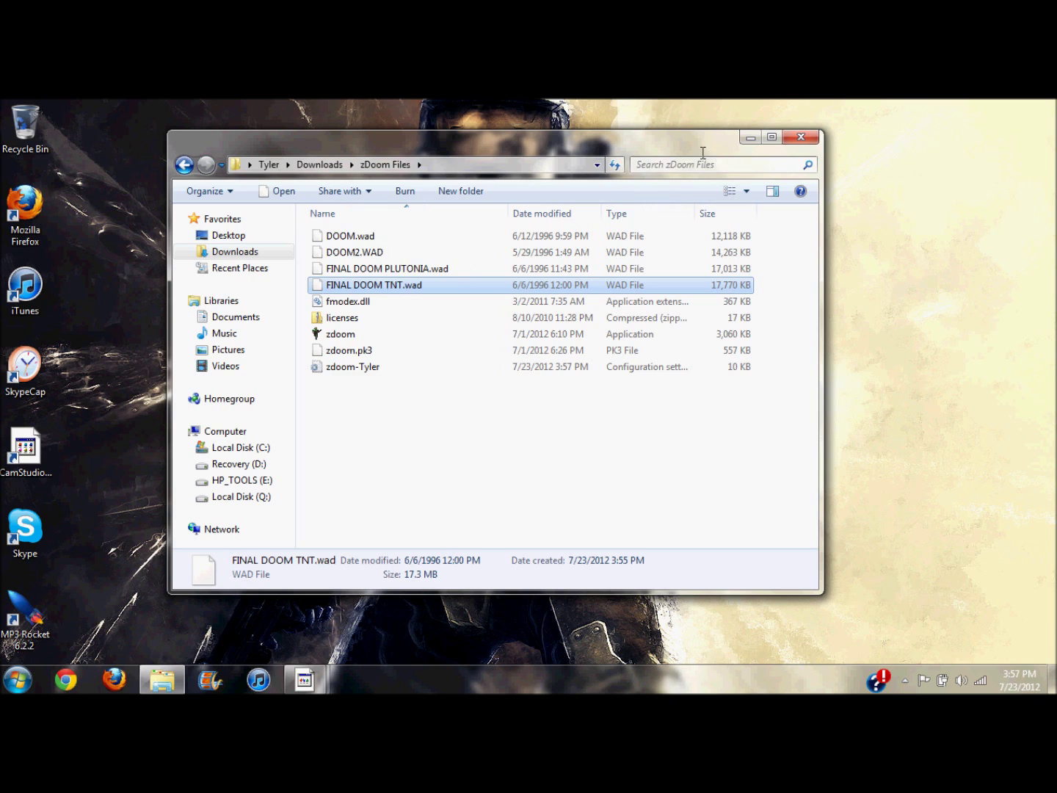